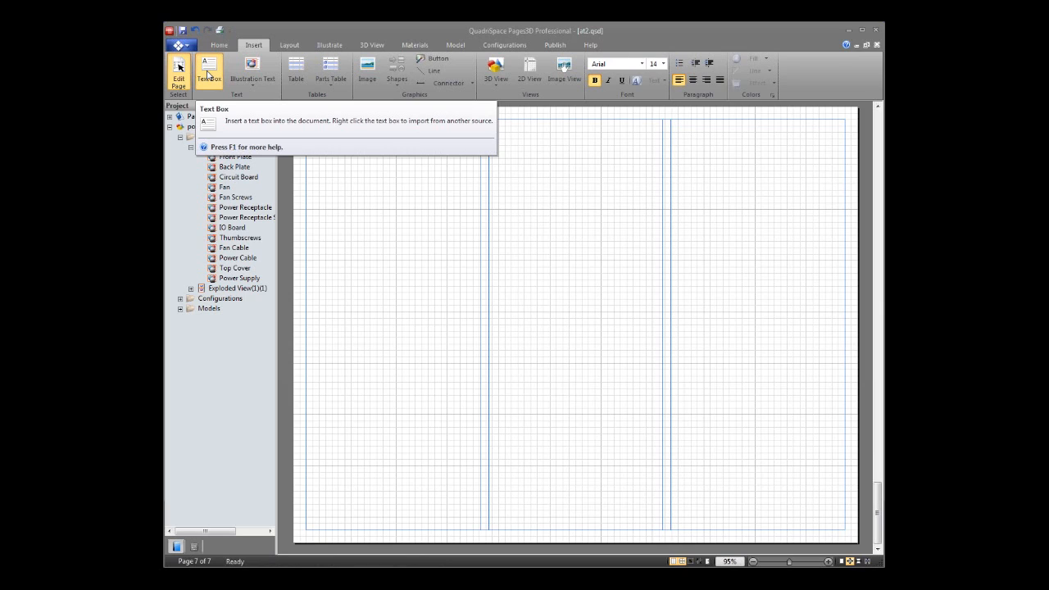
Insert a text box spanning the page's first column and import Warranty information.doc from the Power supply project folder into it.
click(208, 76)
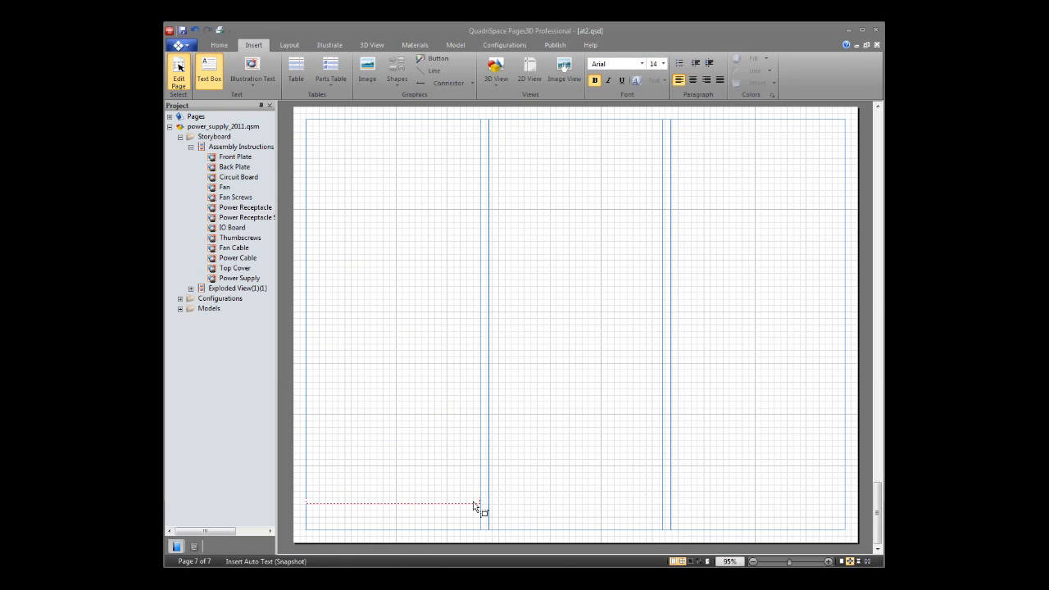
drag(478, 526, 482, 532)
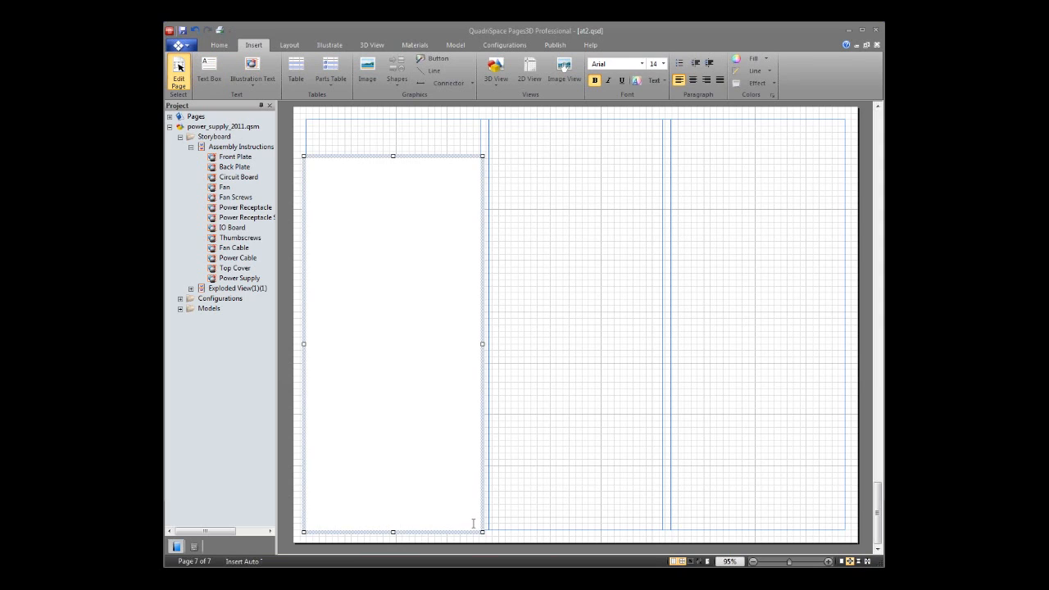
right_click(352, 225)
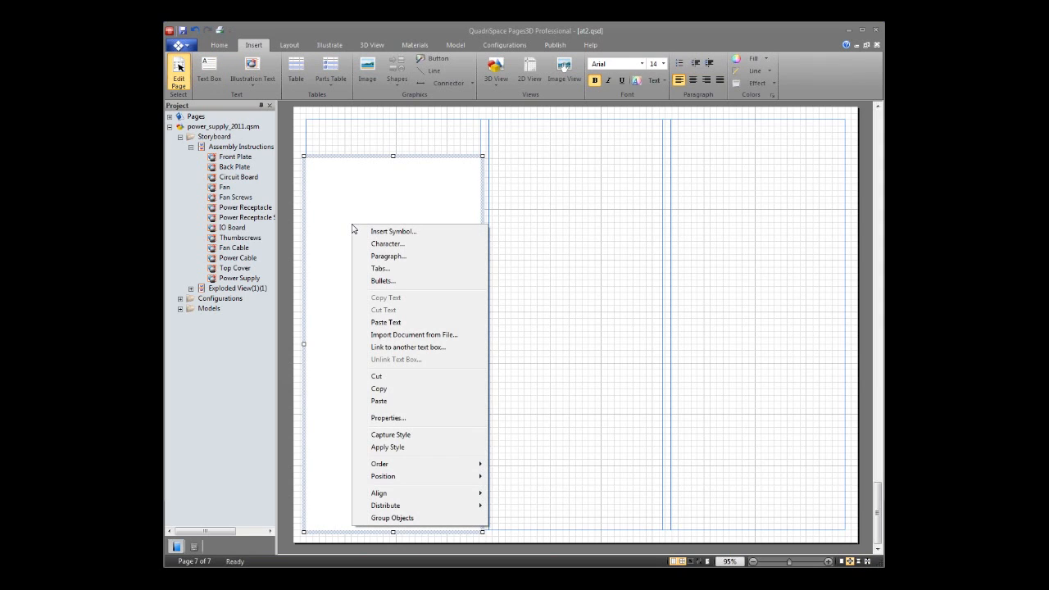
click(458, 336)
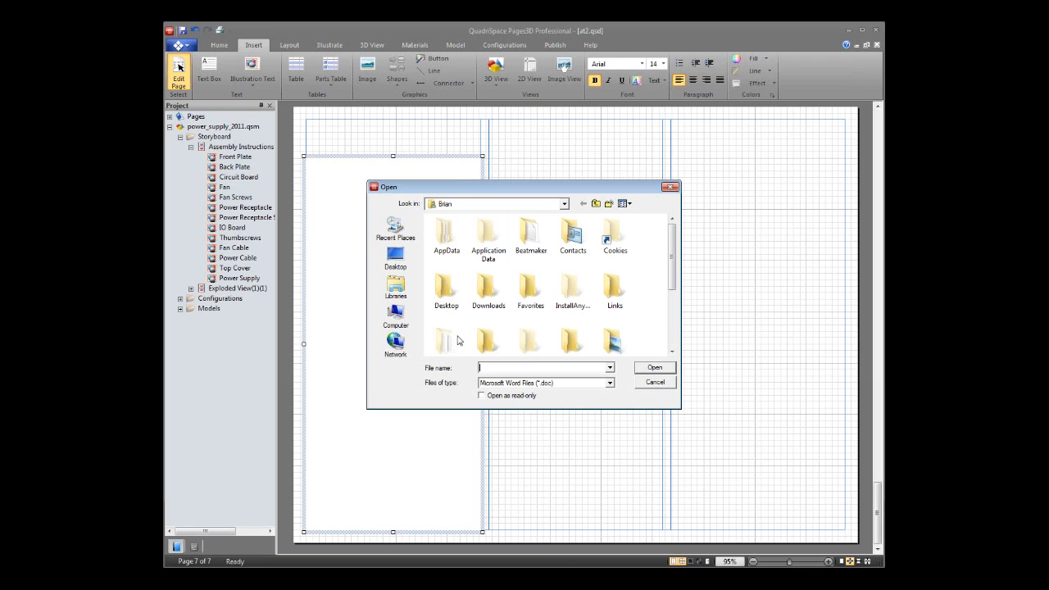
click(595, 204)
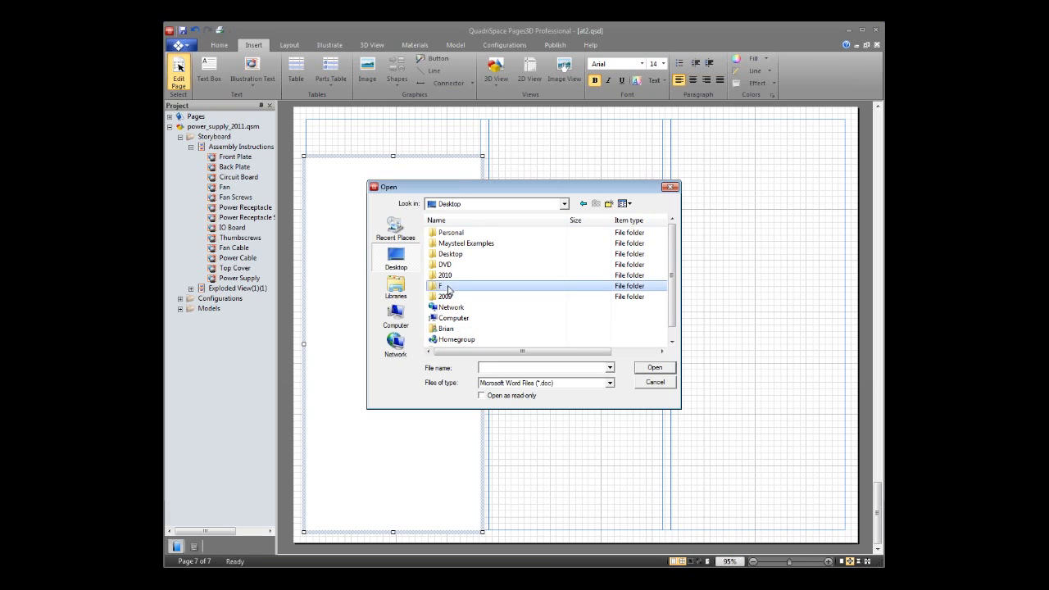
double_click(461, 289)
double_click(449, 254)
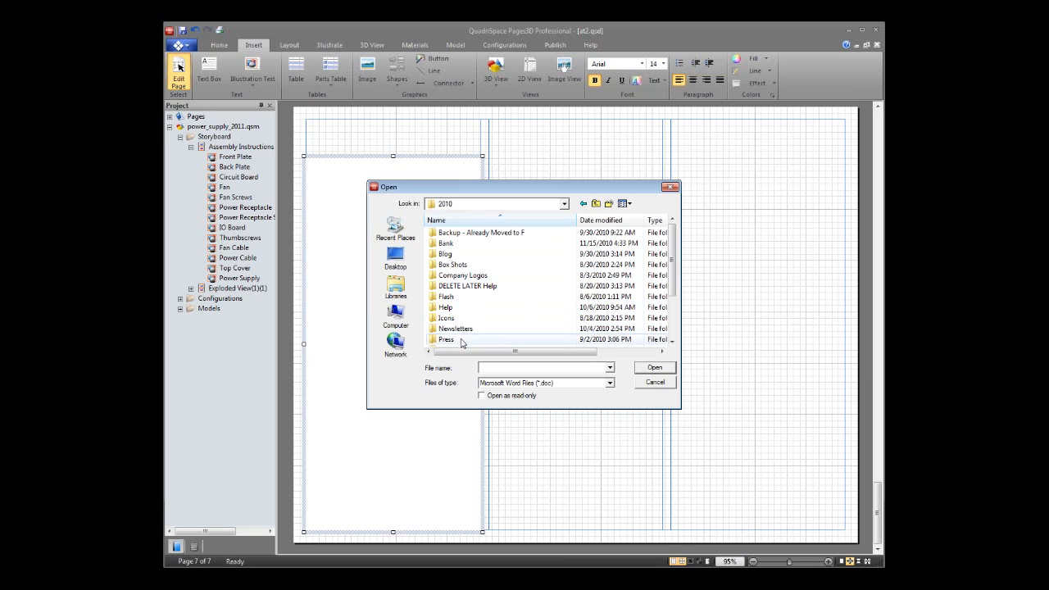
click(679, 312)
double_click(480, 287)
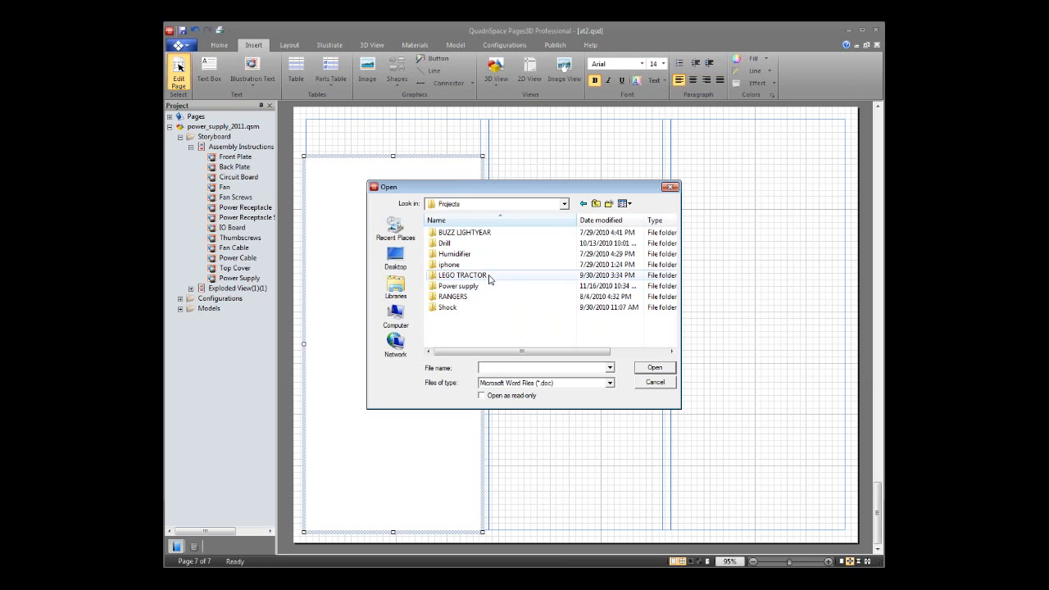
double_click(480, 287)
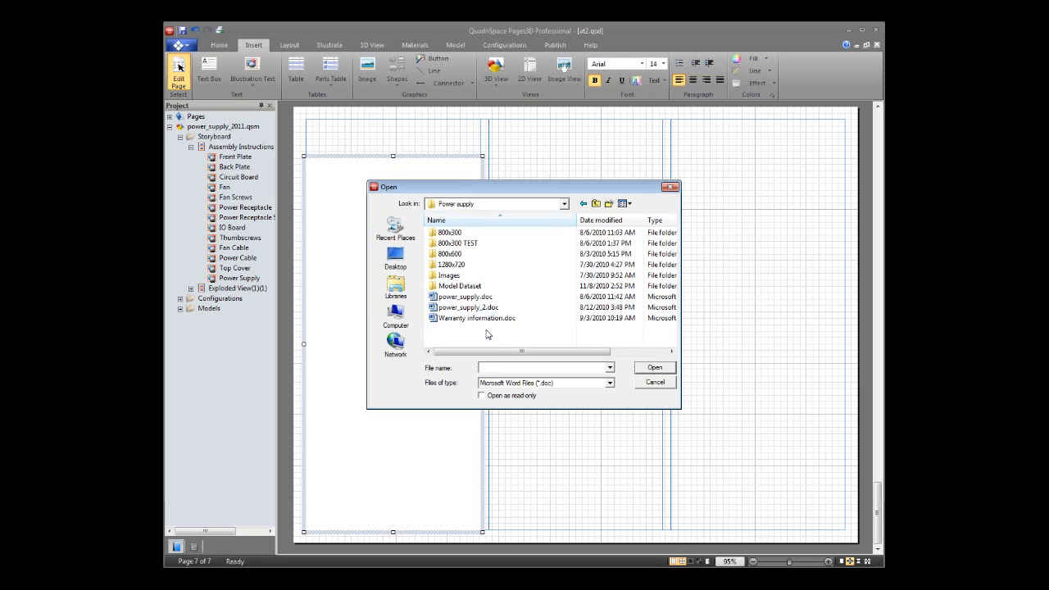
click(485, 319)
click(654, 368)
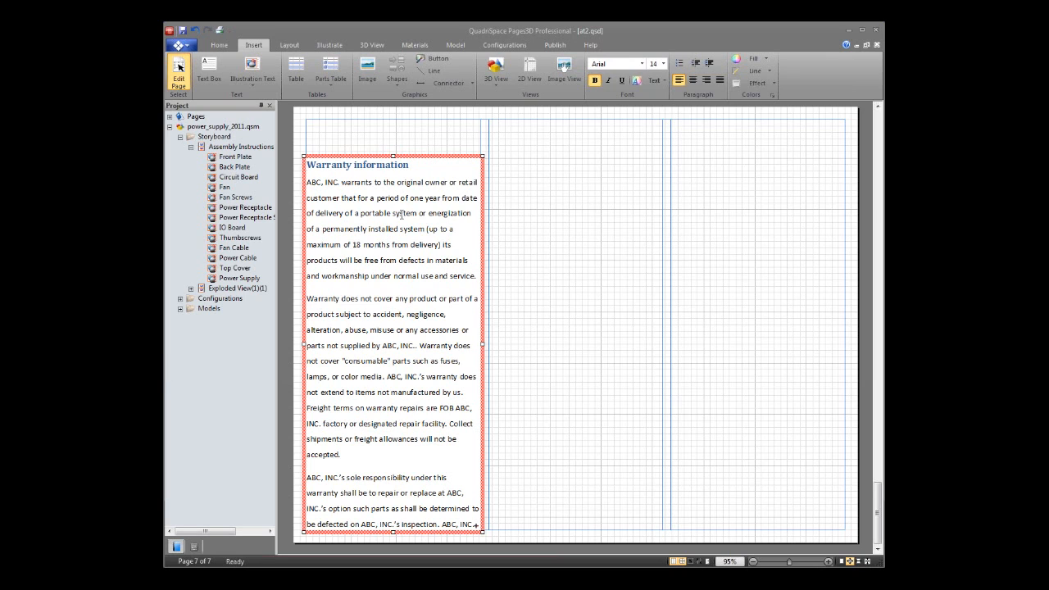
Insert a linked text box in the middle column to continue the overflowing warranty text from the first column.
click(573, 284)
click(470, 290)
click(483, 534)
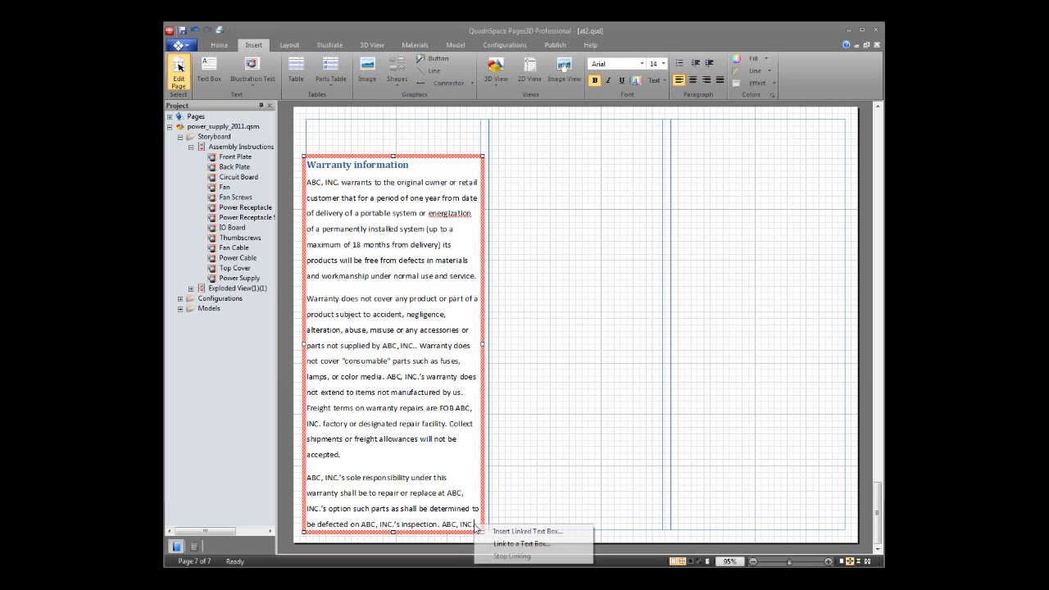
click(558, 532)
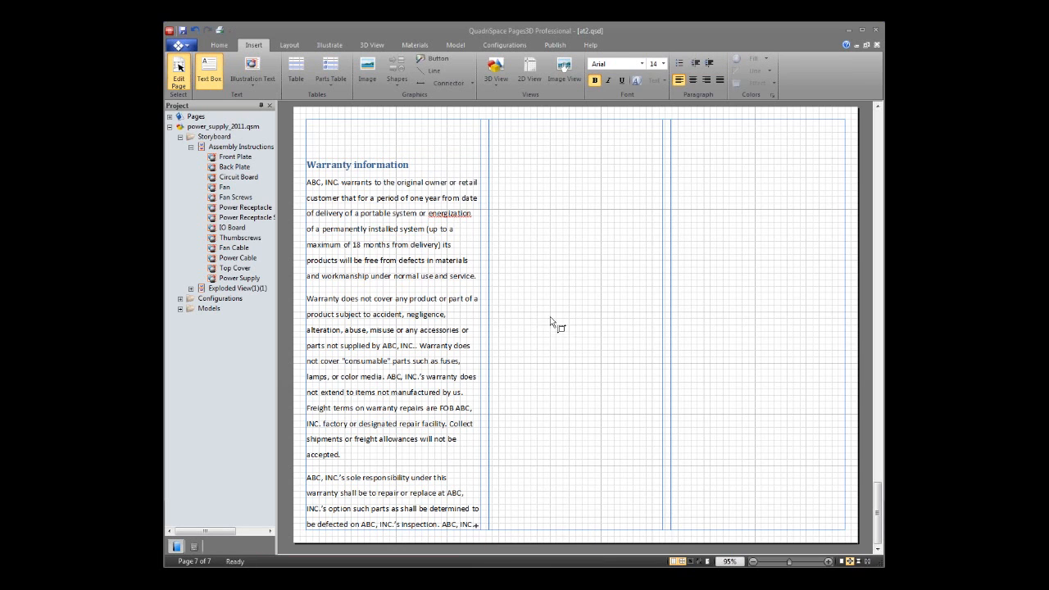
drag(489, 162, 663, 530)
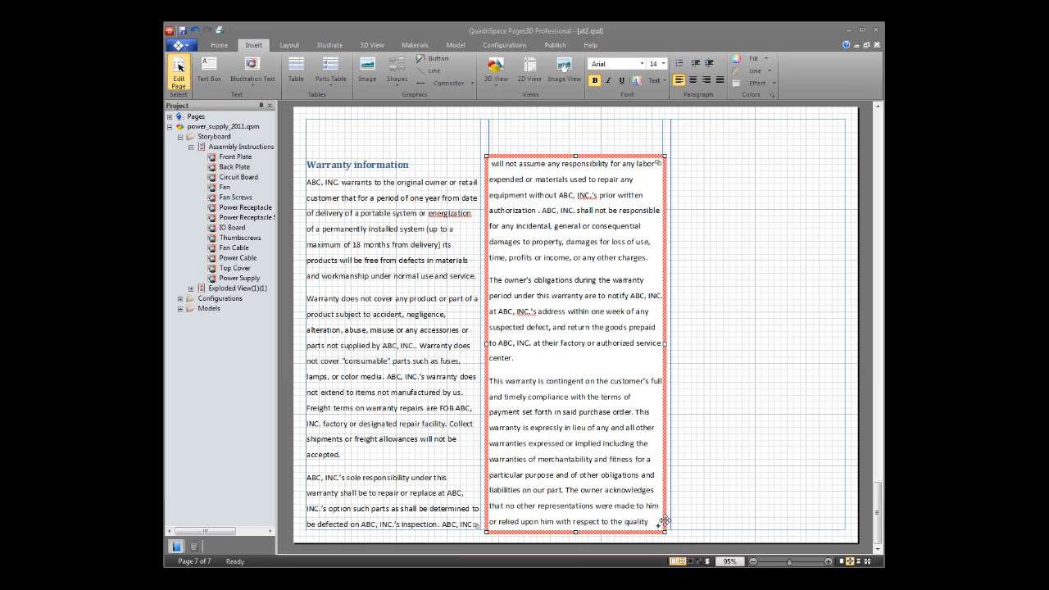
Insert another linked text box in the third column to continue the warranty text from the middle column.
click(457, 377)
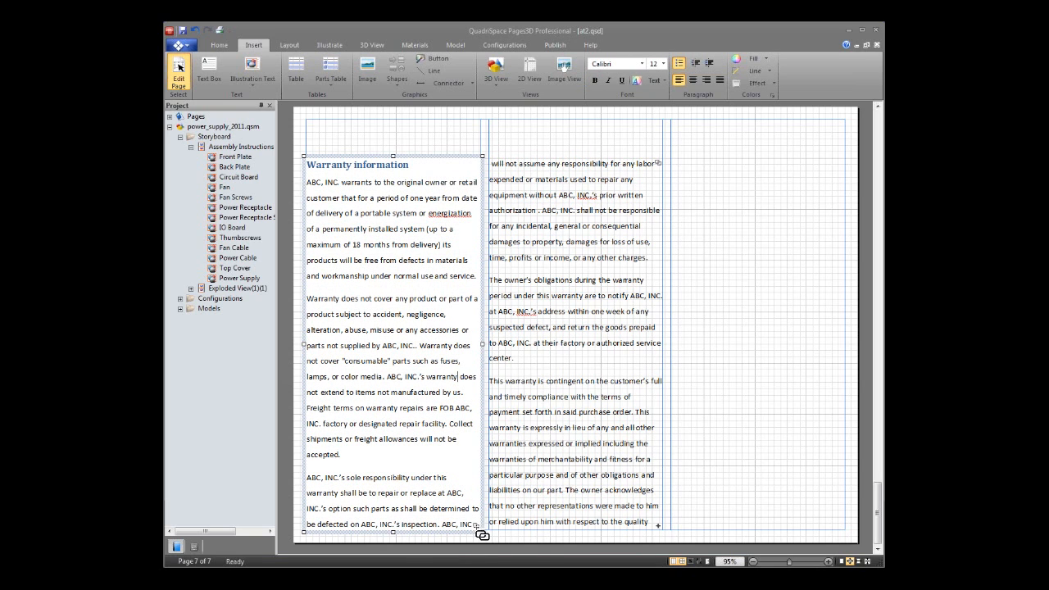
click(539, 382)
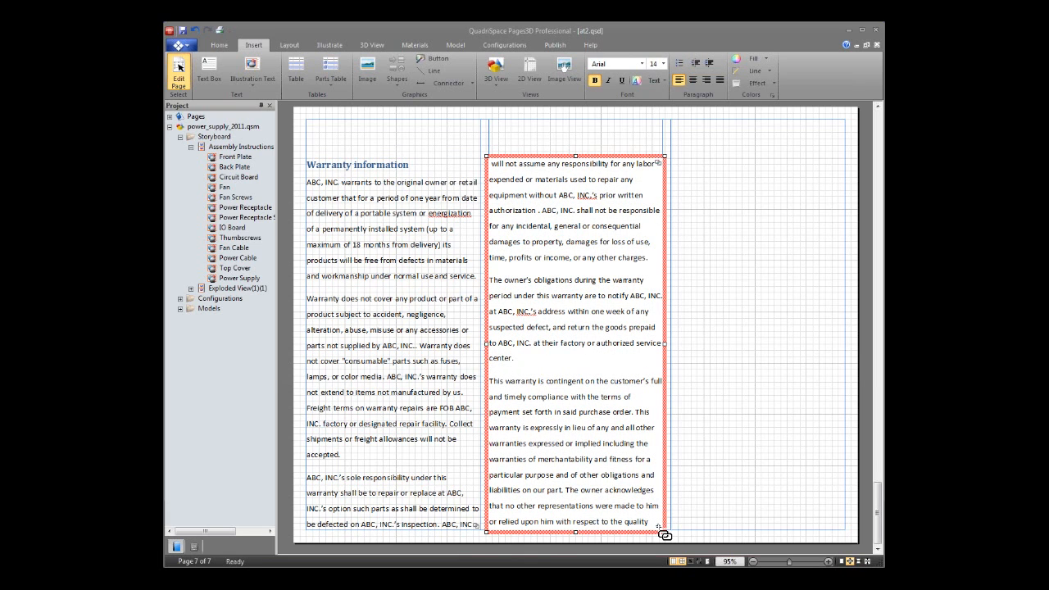
click(664, 534)
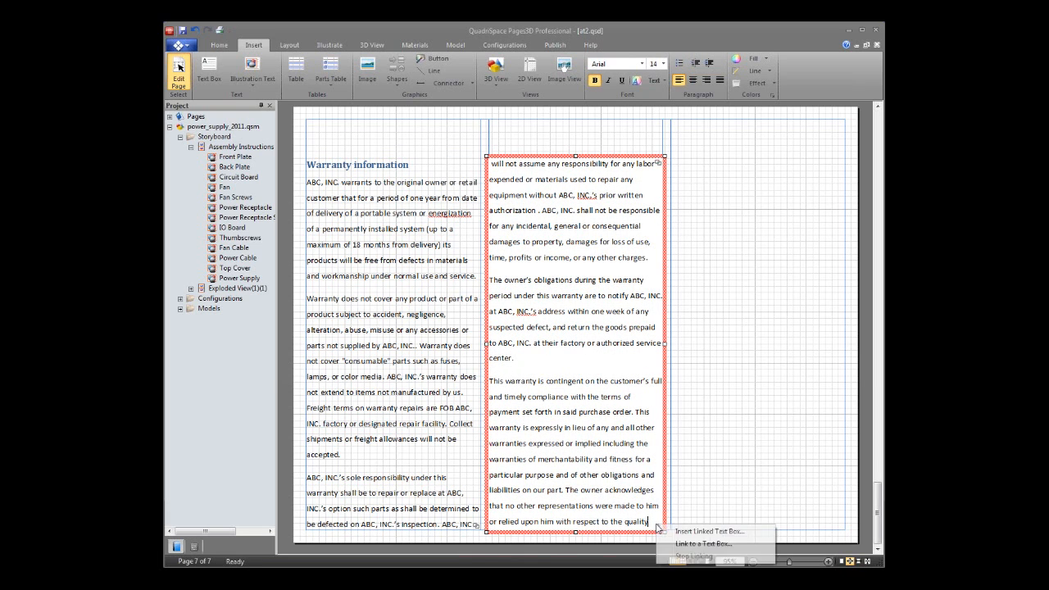
click(702, 536)
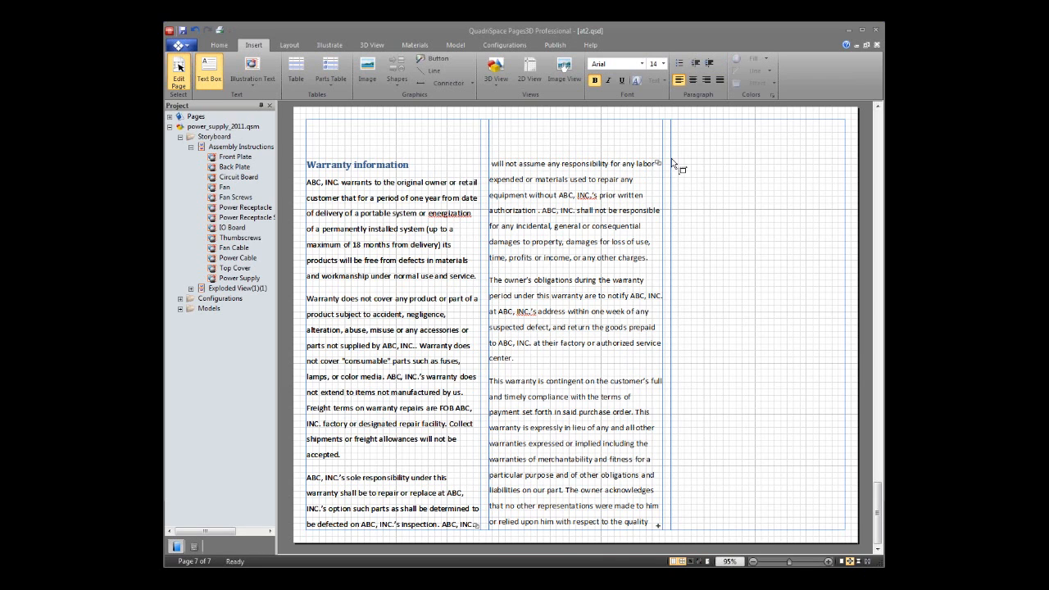
drag(672, 158, 838, 521)
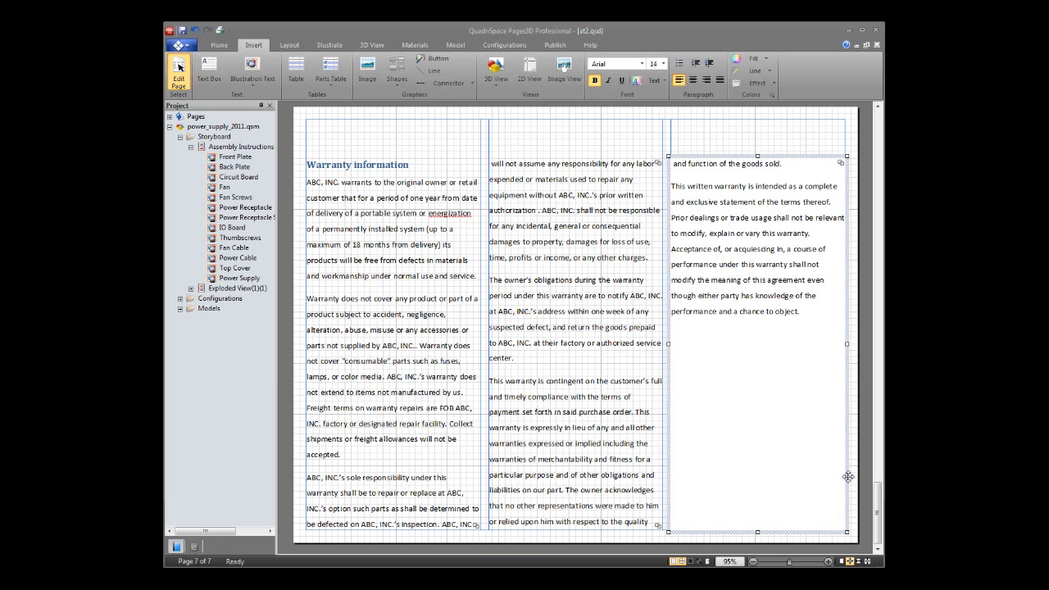
click(737, 133)
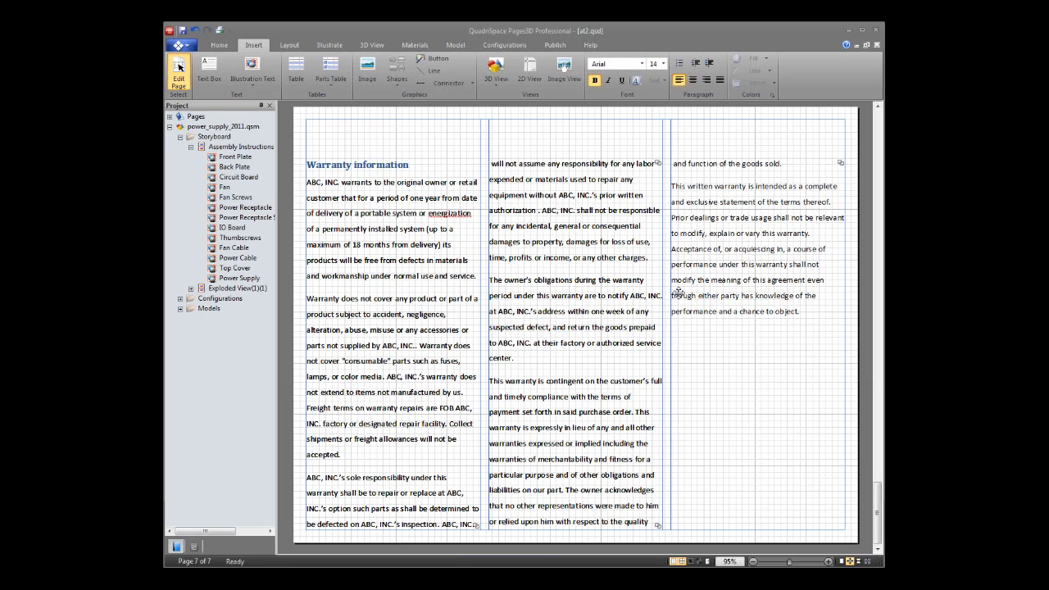
Look through the user page templates available for new pages without adding a page.
click(218, 46)
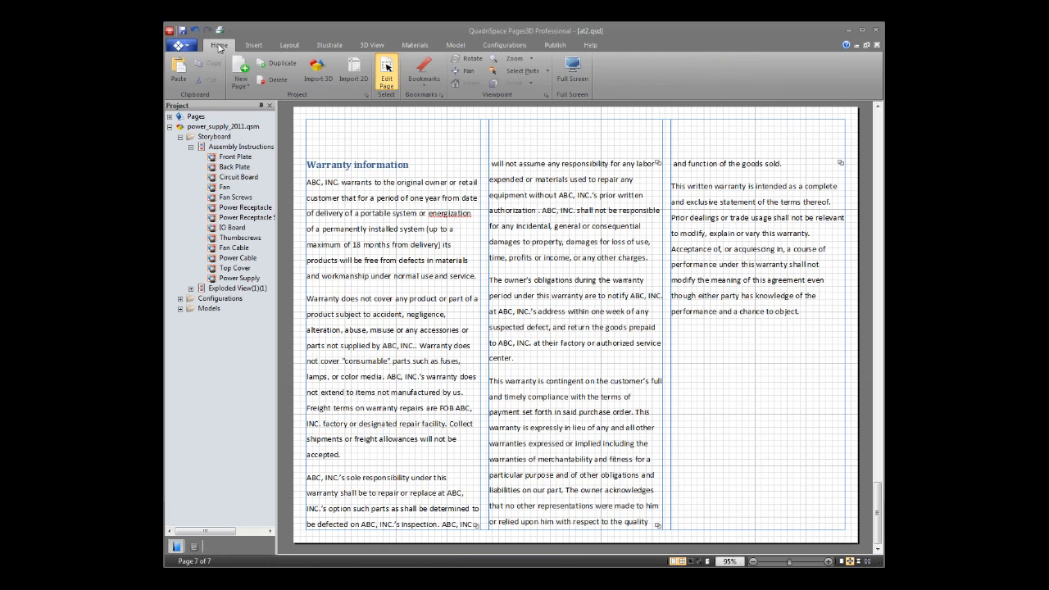
click(240, 81)
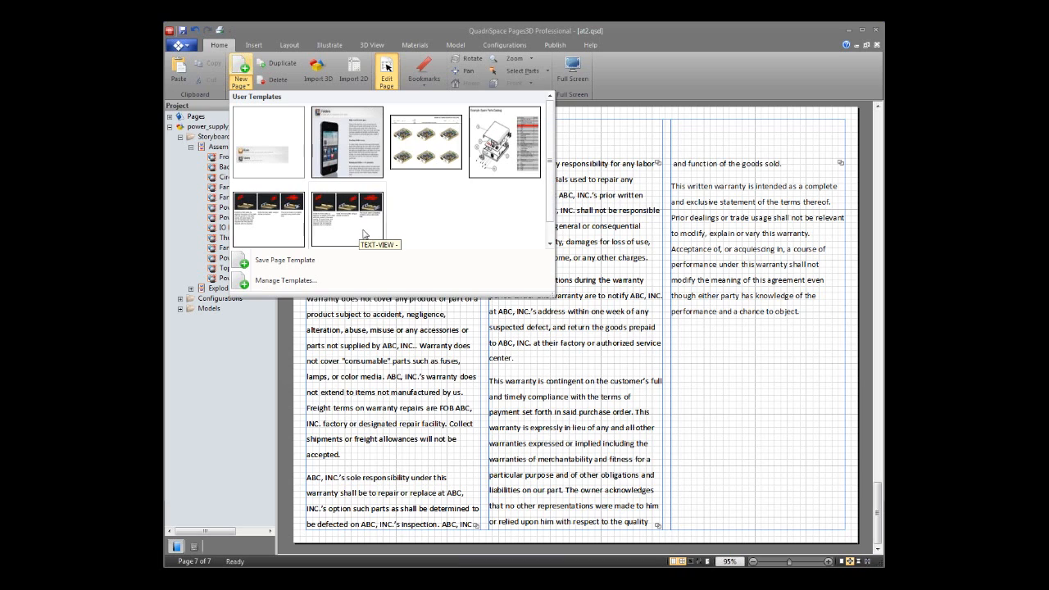
click(742, 416)
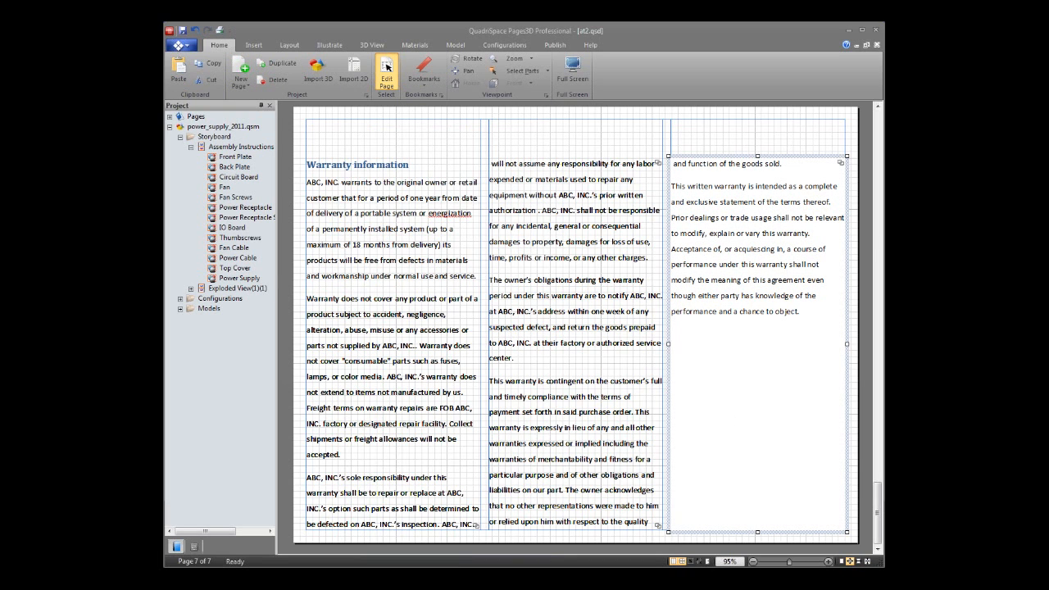
Exit page editing and review the assembly instruction pages back to page 1.
click(880, 232)
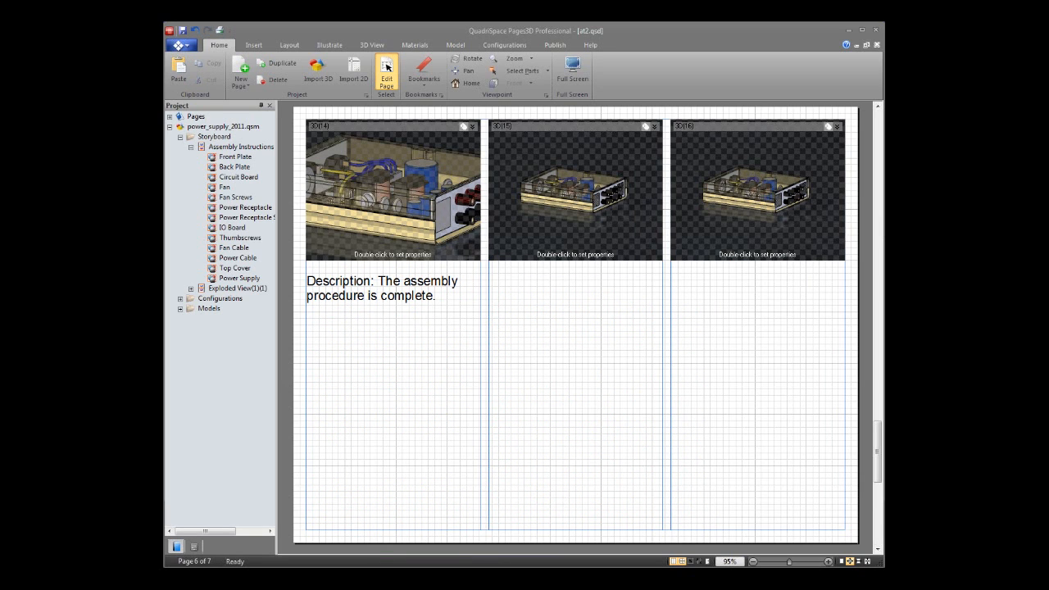
click(877, 185)
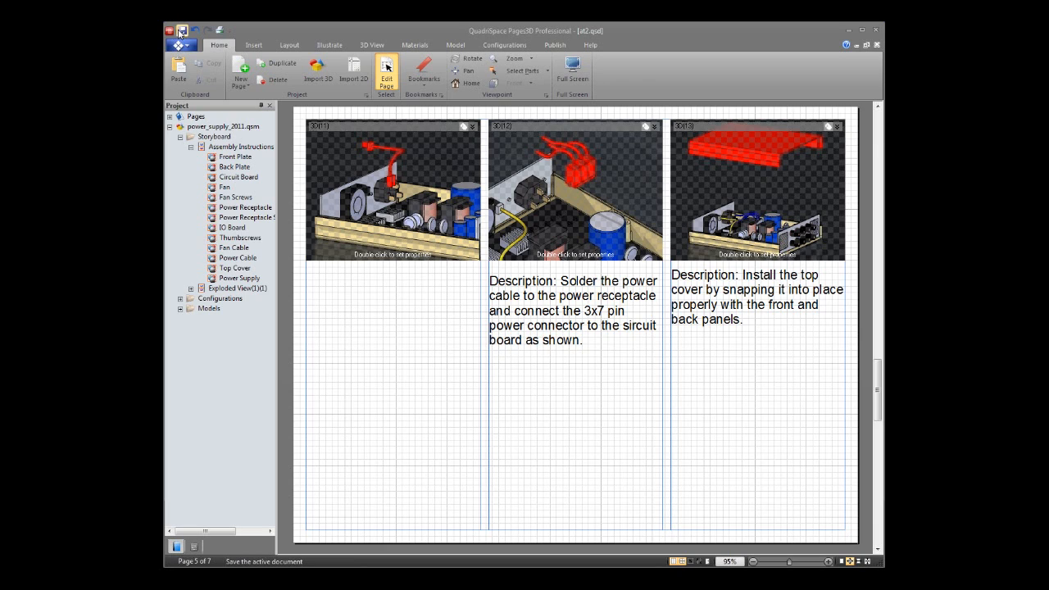
click(877, 154)
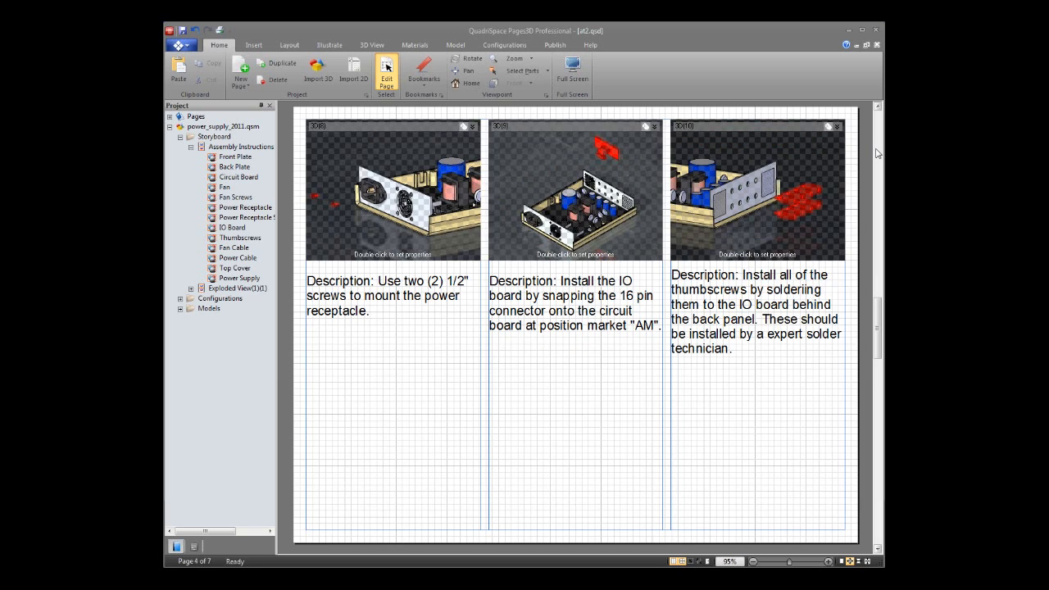
key(Escape)
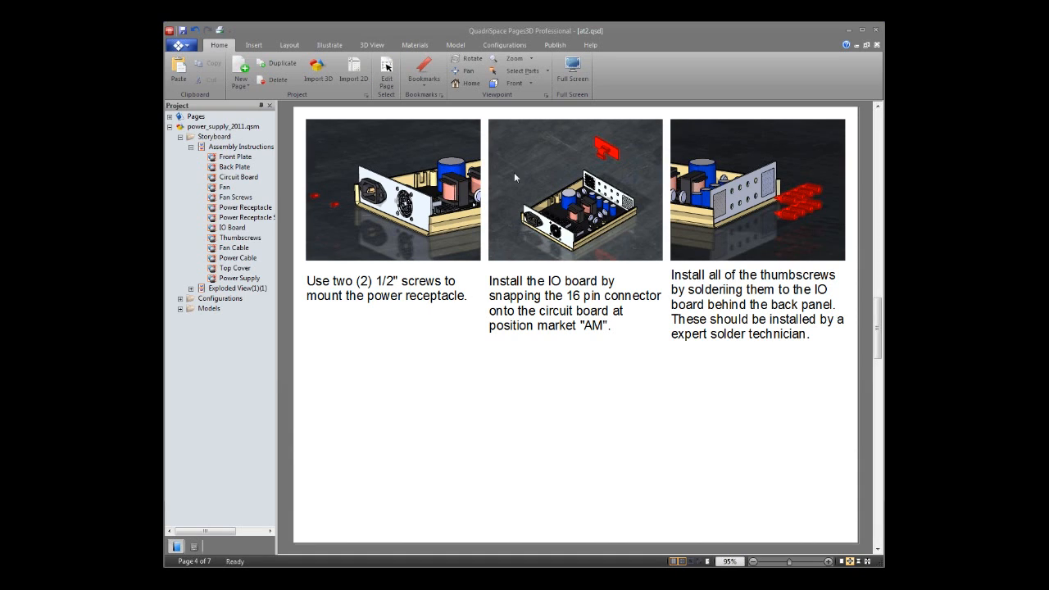
click(877, 125)
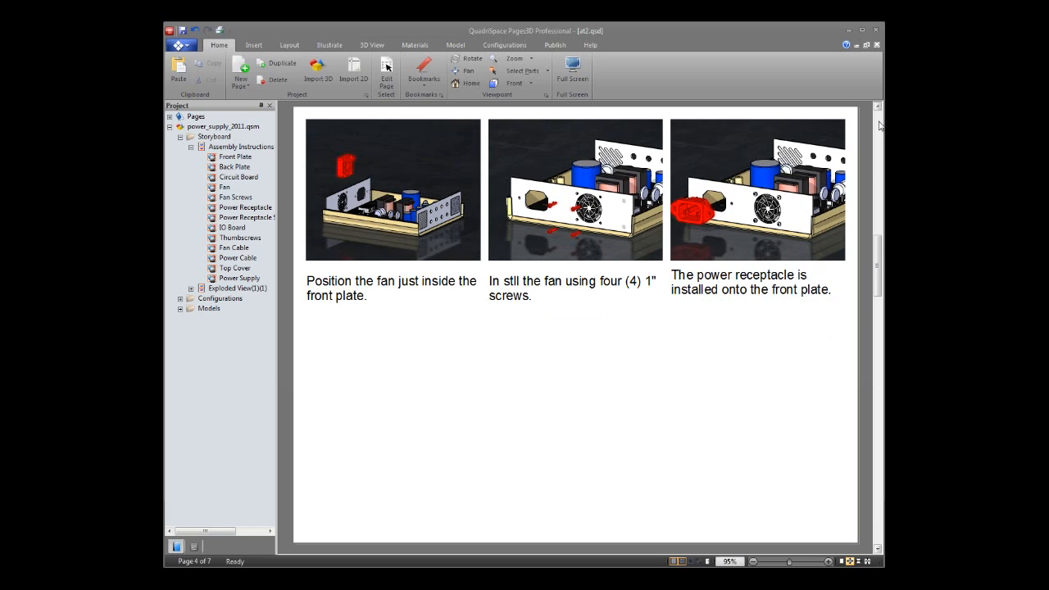
click(879, 125)
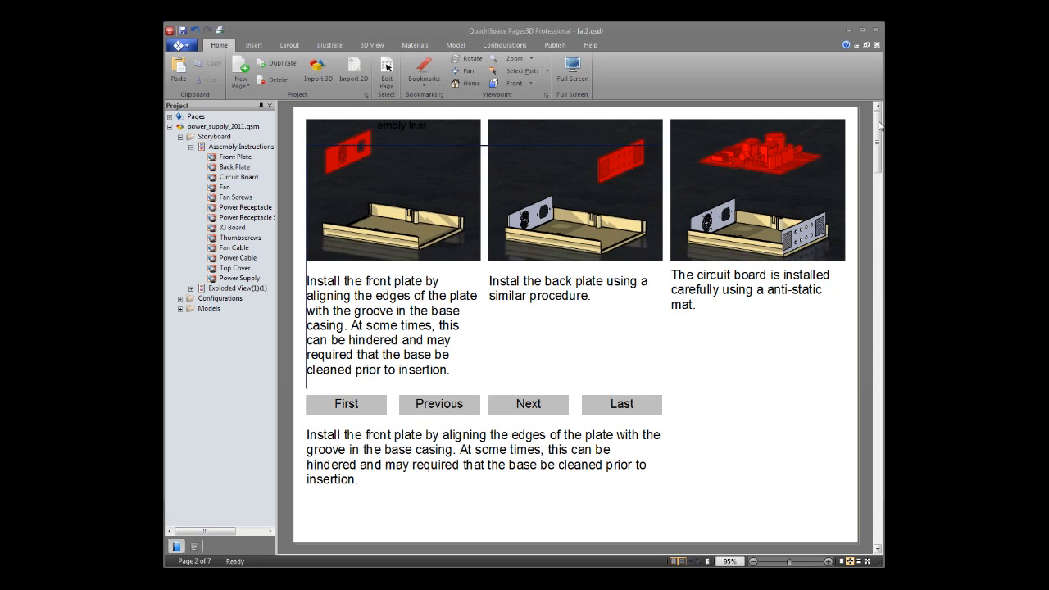
click(879, 124)
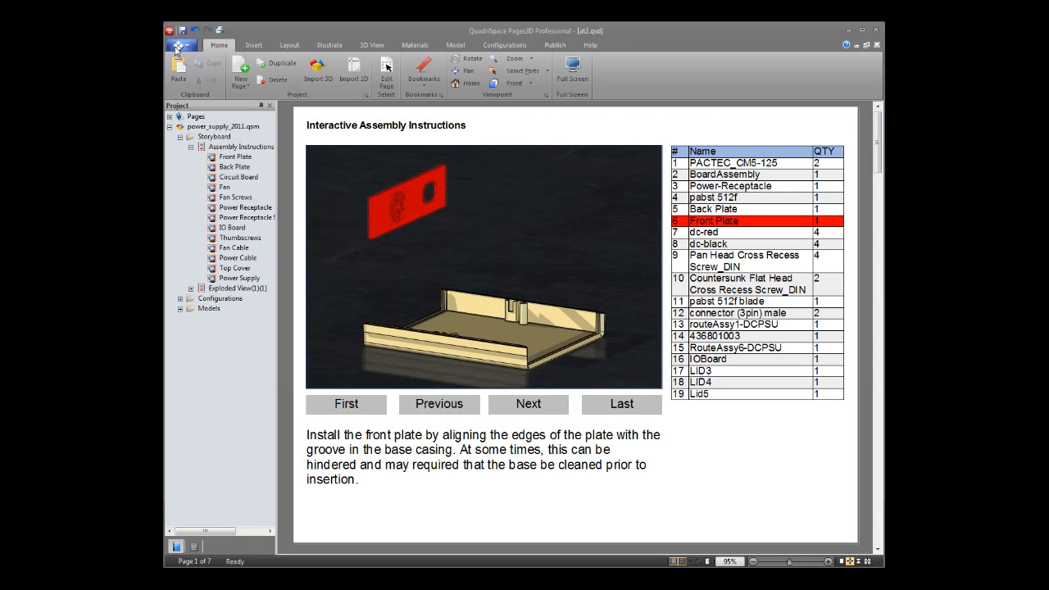
Save the document as a QuadriSpace template, at2.qst, named "Advanced Topics Demo" with the description "This is a demonstration template".
click(176, 47)
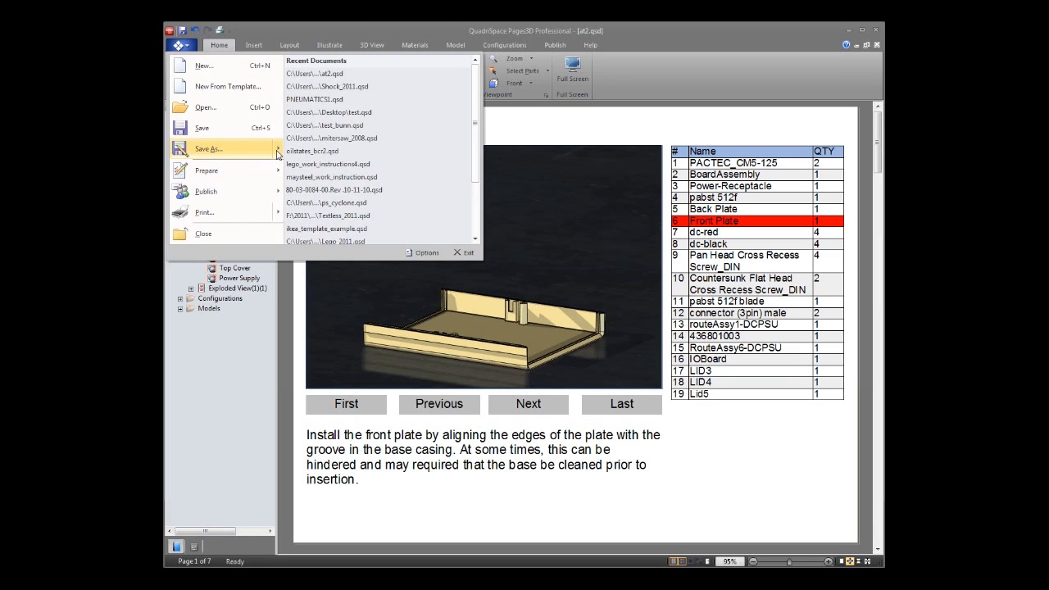
mouse_move(277, 154)
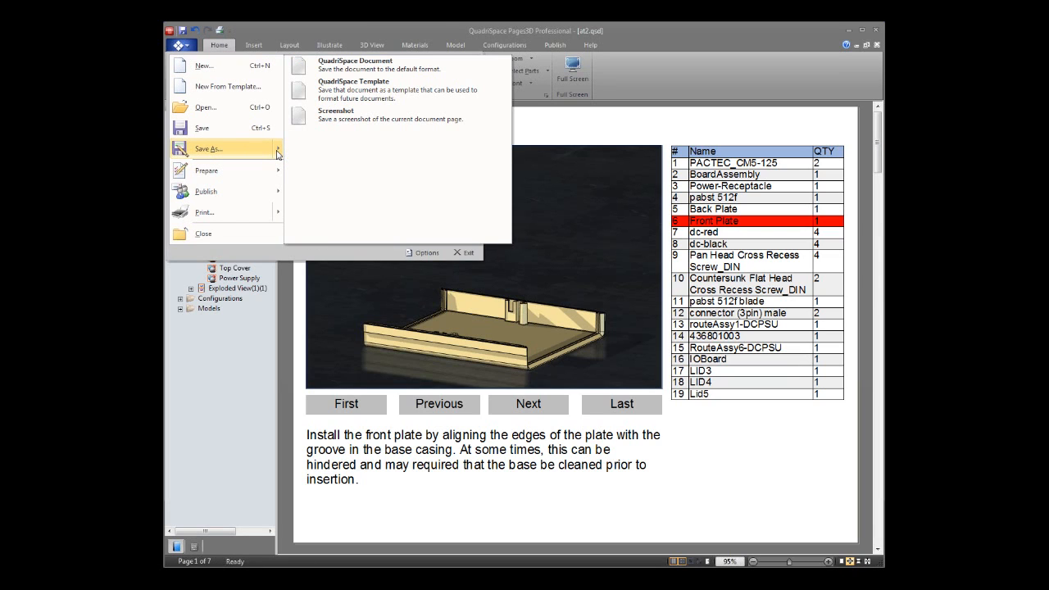
click(398, 96)
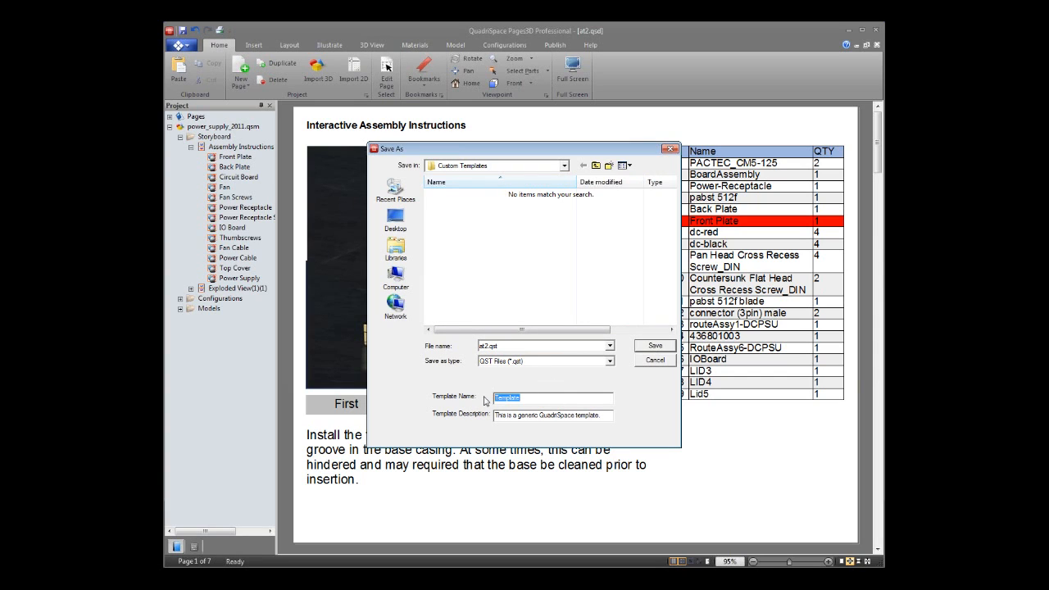
text(Advanced Topics Demo)
key(Tab)
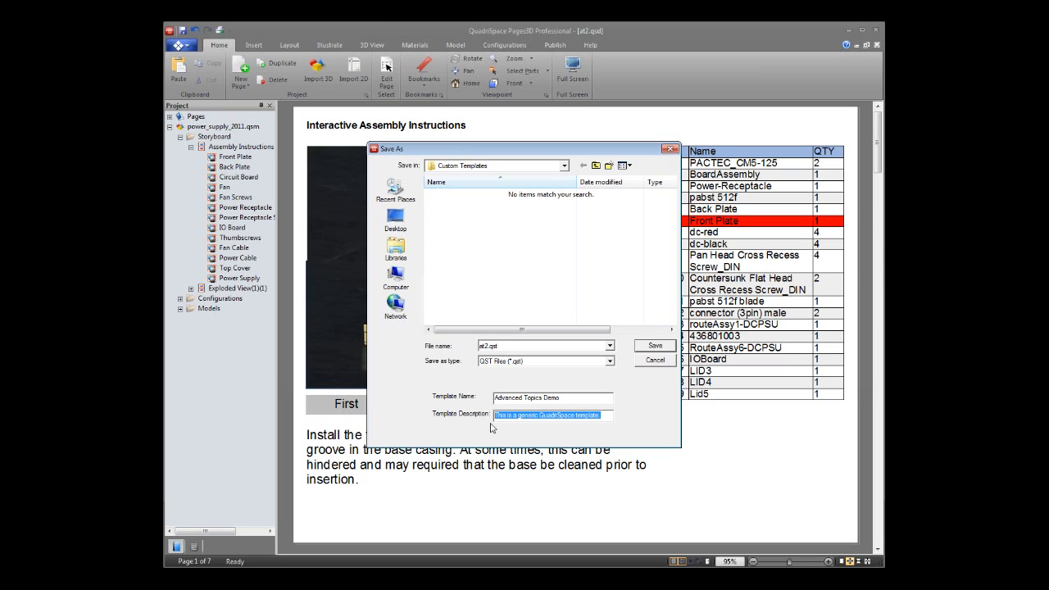
text(This is a demonstration)
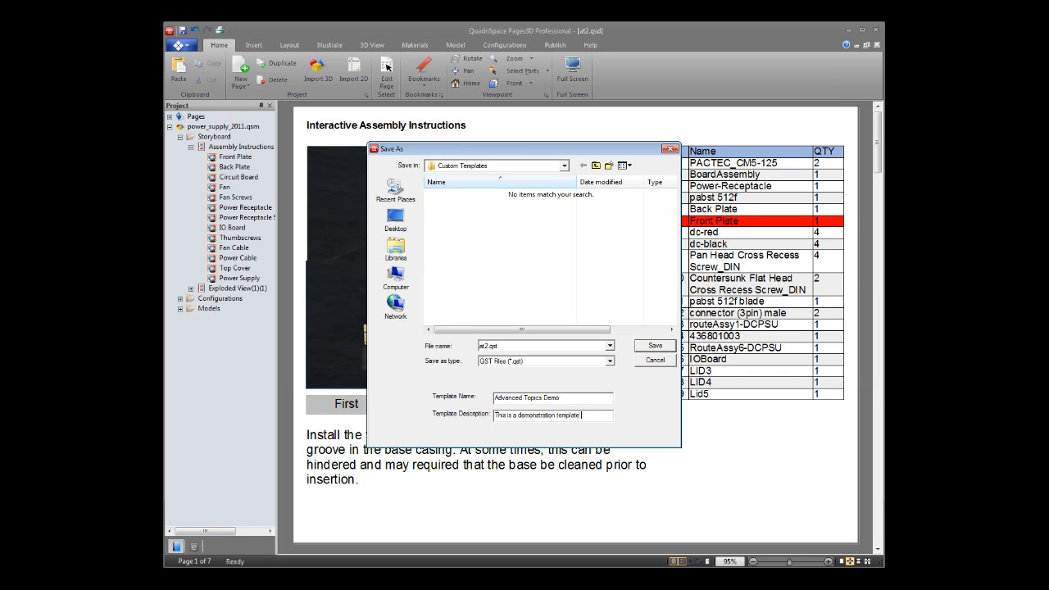
click(660, 347)
scroll(659, 348, down, 10)
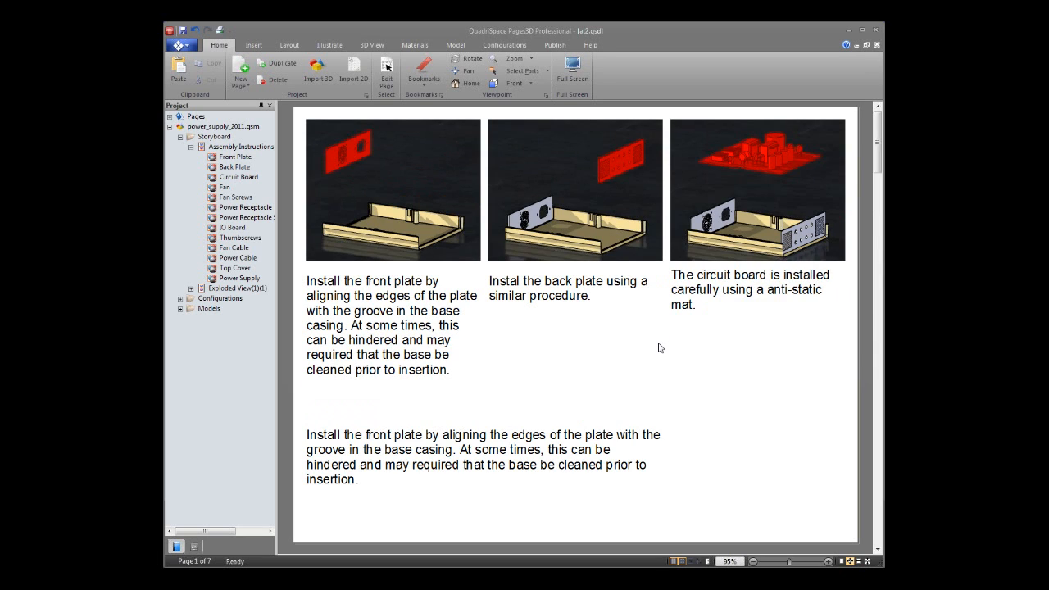
scroll(660, 347, down, 5)
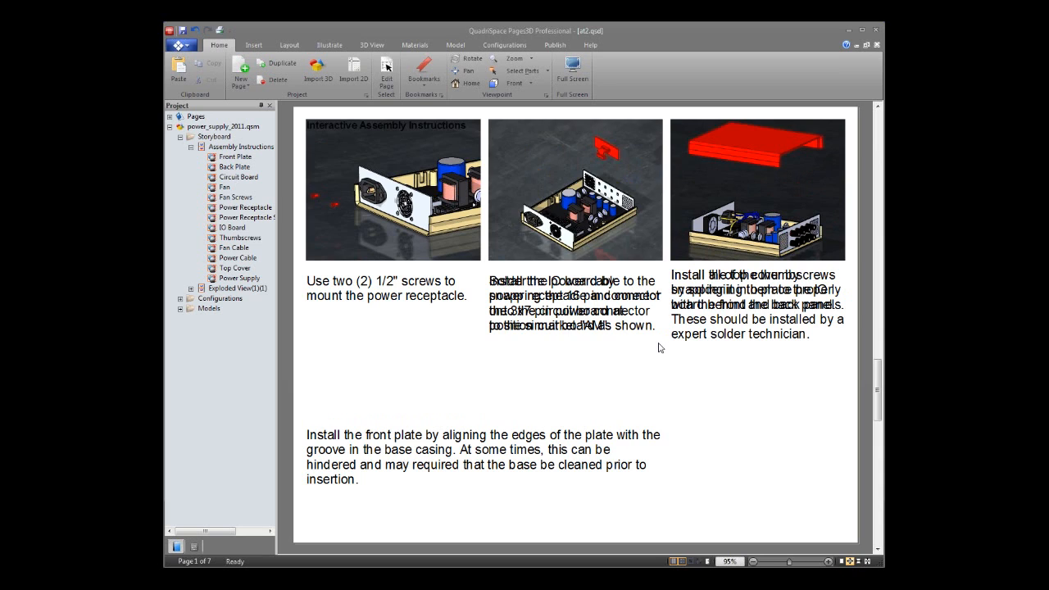
scroll(661, 348, up, 5)
scroll(660, 348, down, 5)
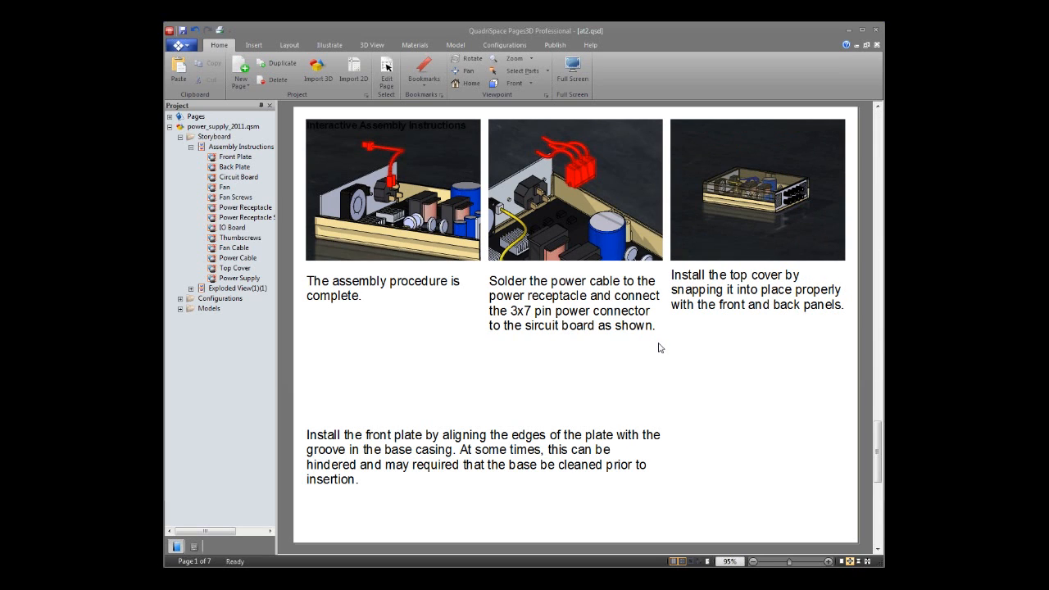
scroll(660, 347, up, 5)
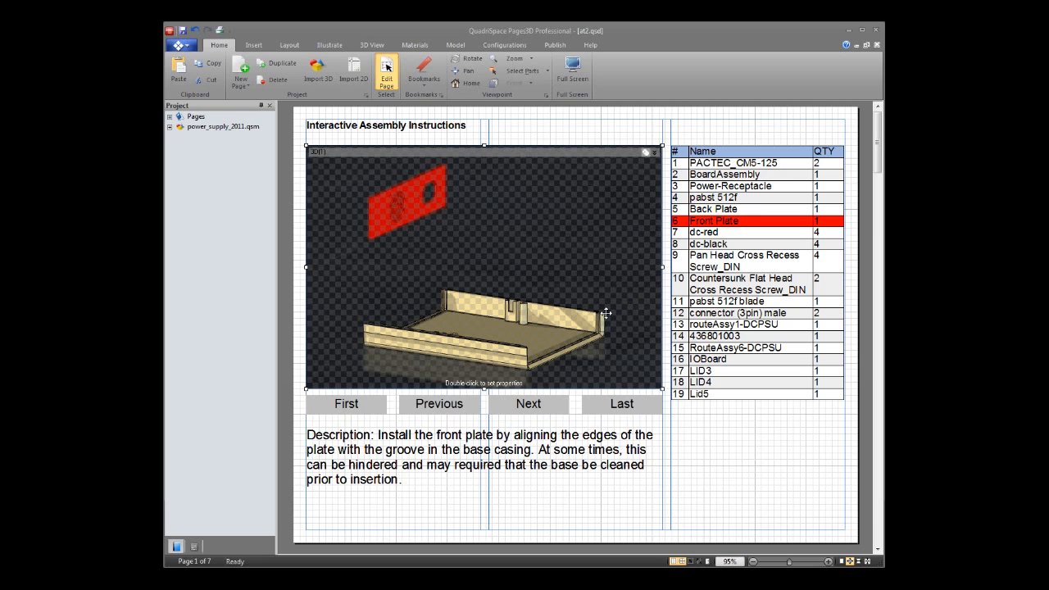
Start a new document from a template and show the custom template category.
click(182, 45)
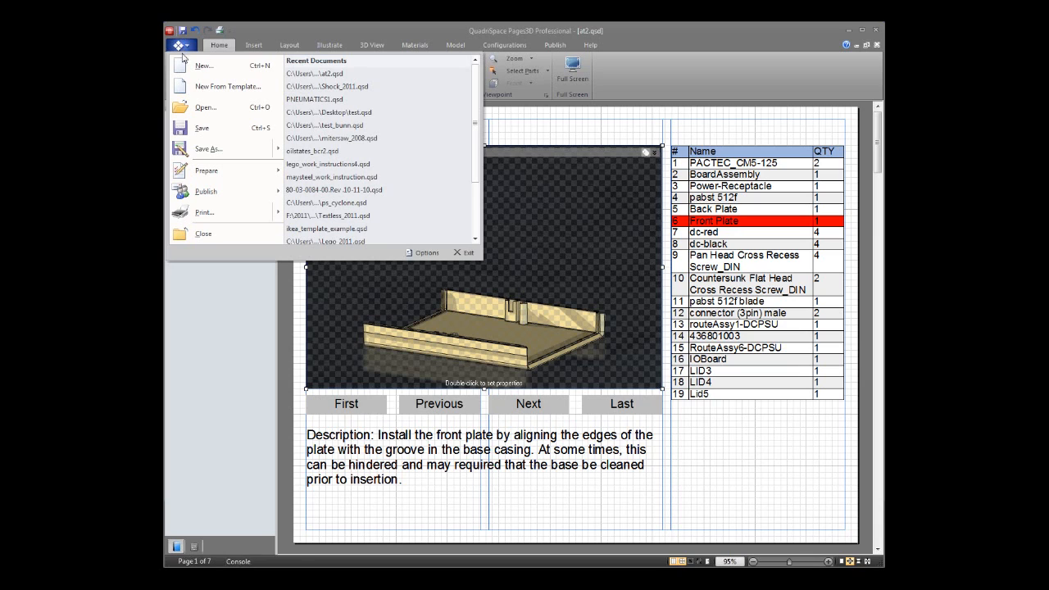
click(262, 90)
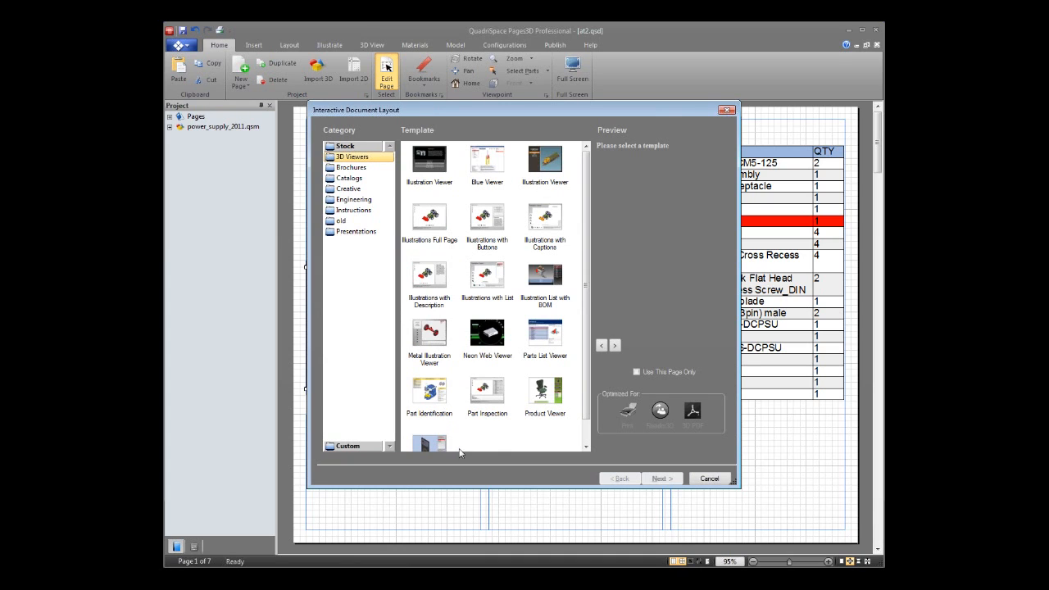
click(355, 447)
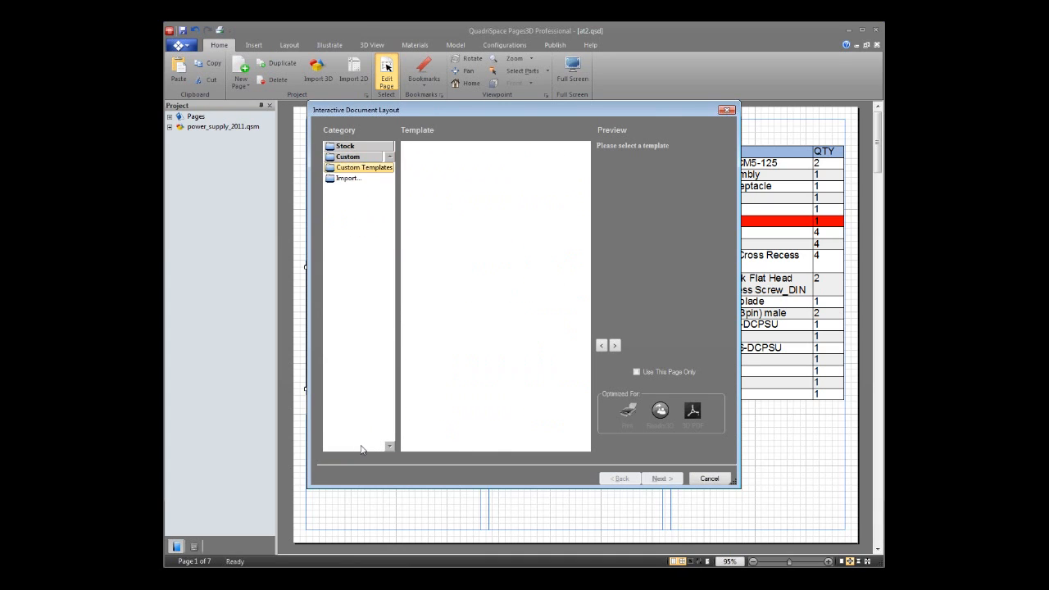
click(348, 179)
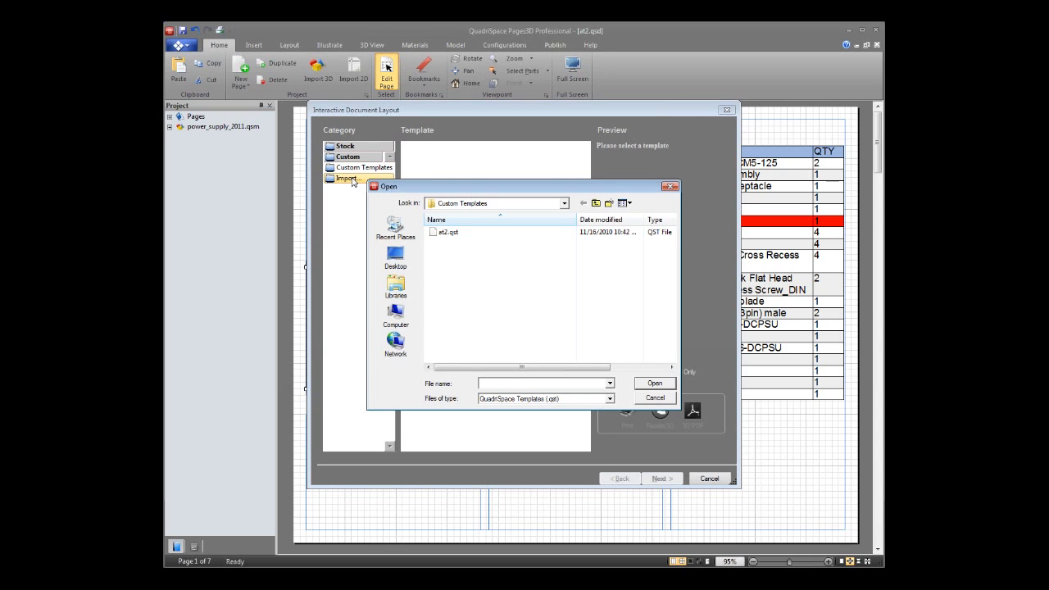
click(449, 234)
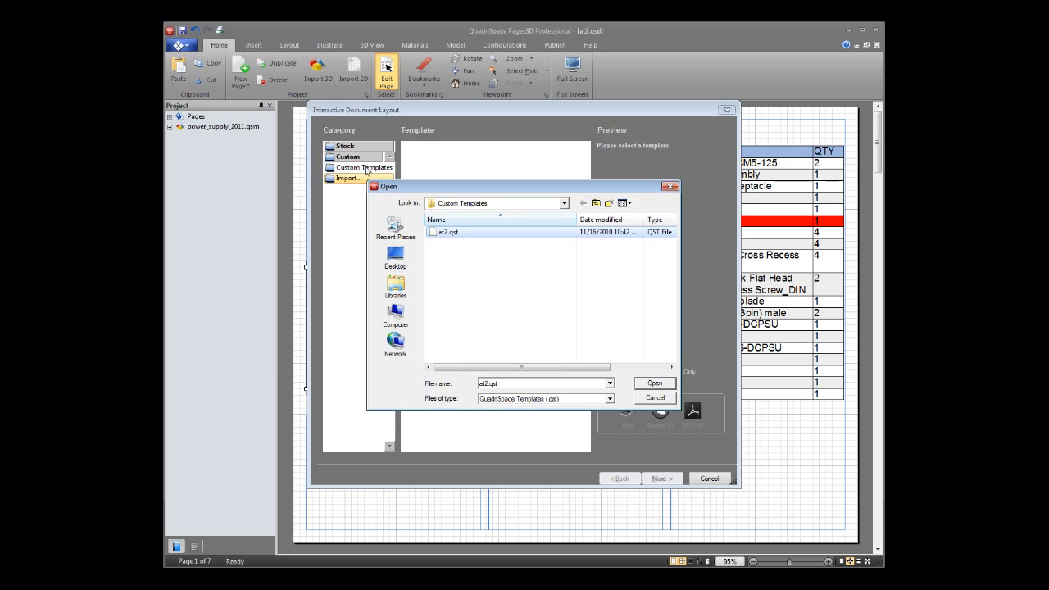
click(652, 399)
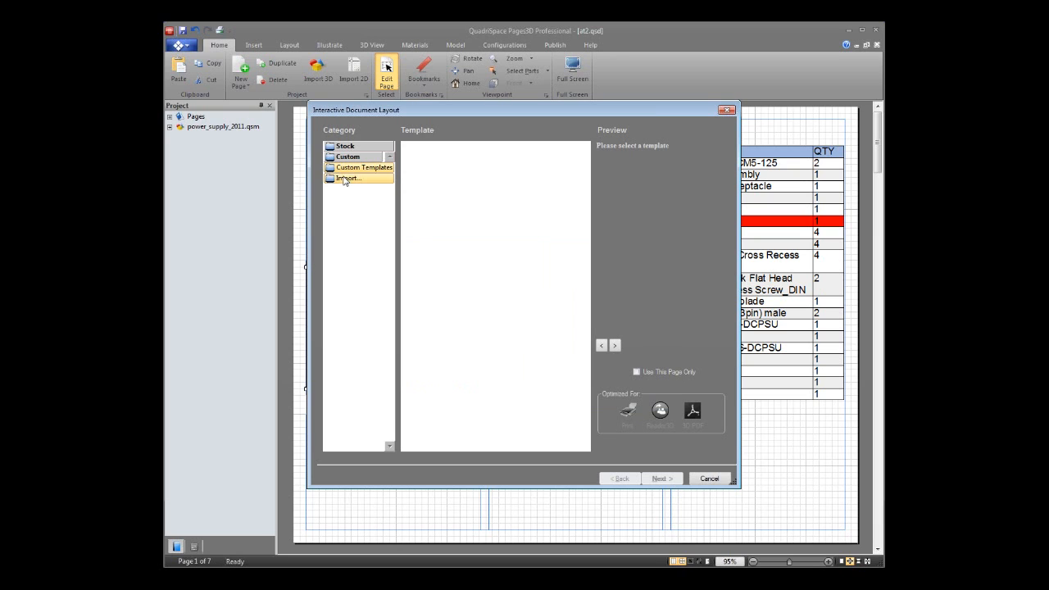
Import at2.qst into the custom templates, overwriting the existing template with the same file name.
click(348, 178)
click(448, 232)
click(655, 383)
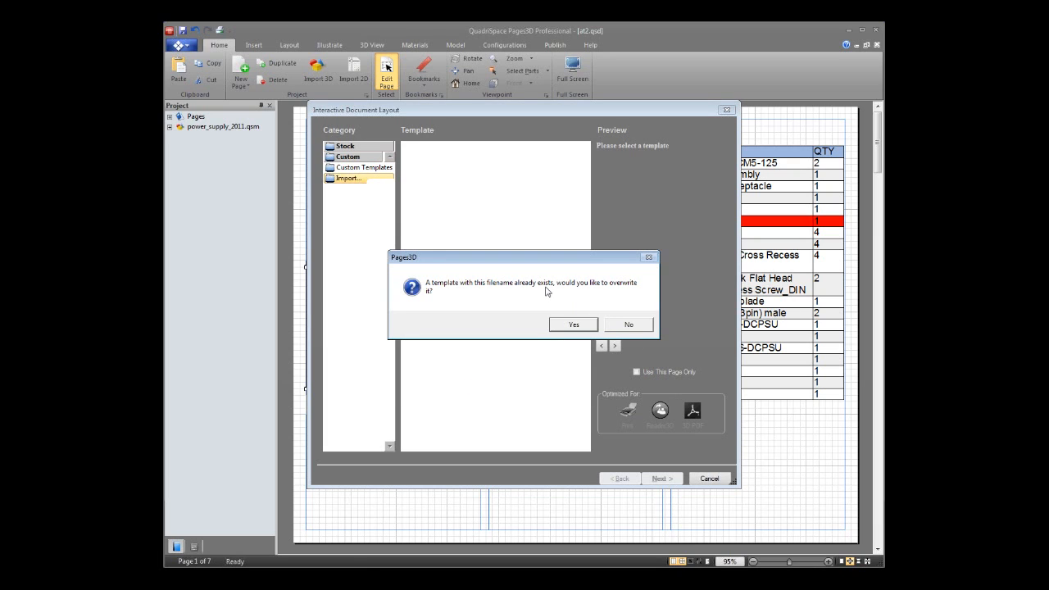
click(573, 325)
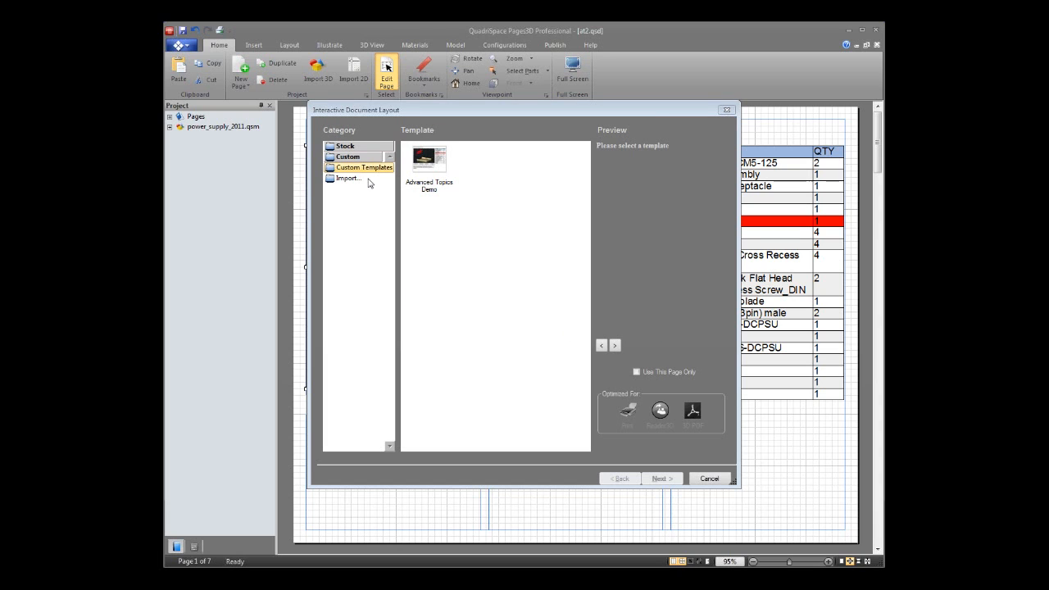
Preview the pages of the Advanced Topics Demo template from the first page to the warranty page and back.
click(452, 165)
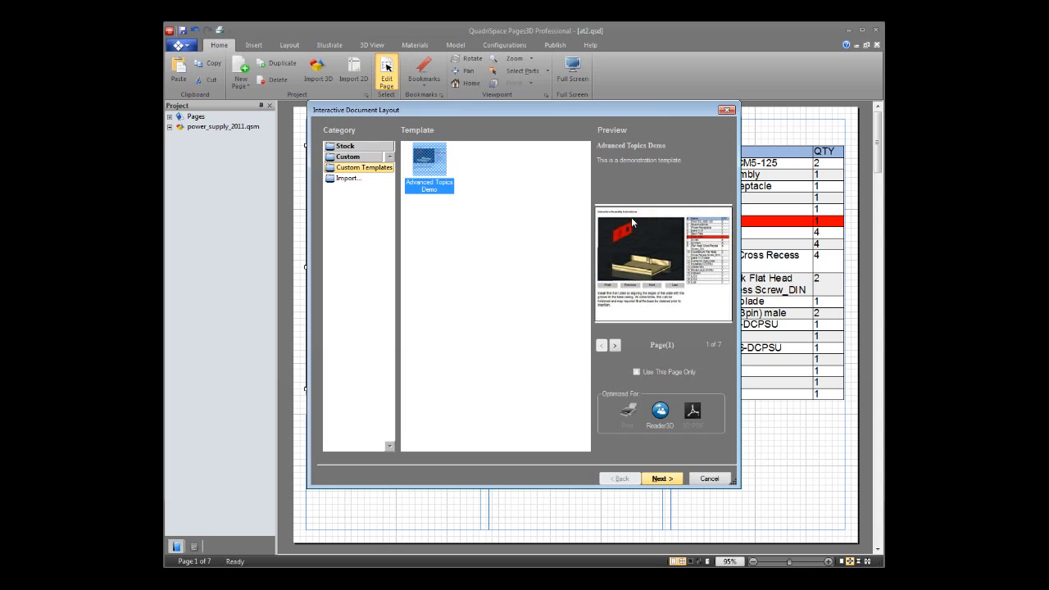
click(615, 346)
click(615, 346)
click(615, 345)
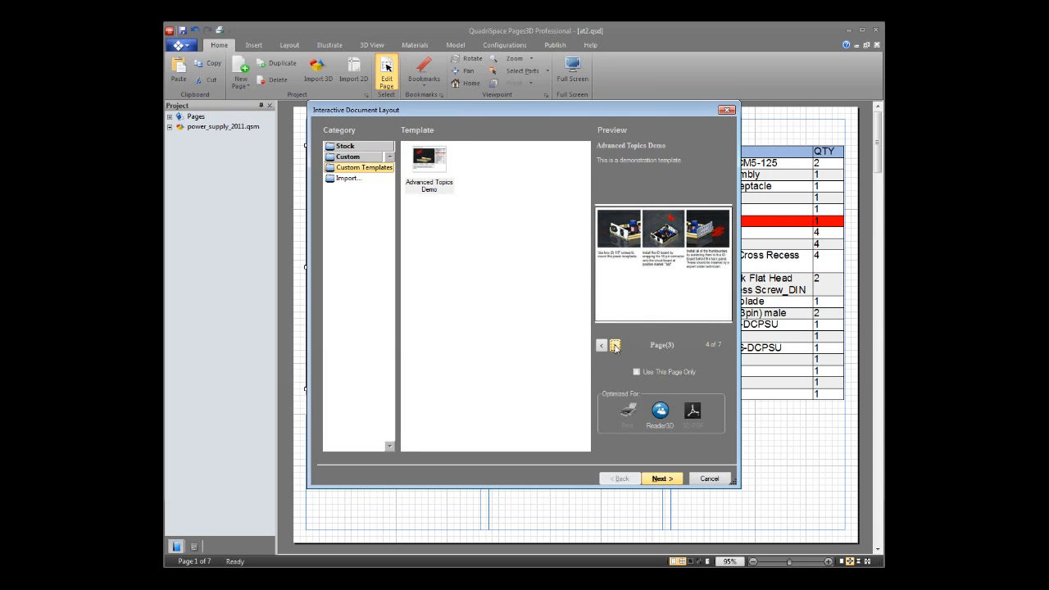
click(602, 346)
click(615, 346)
click(615, 345)
click(615, 345)
click(615, 346)
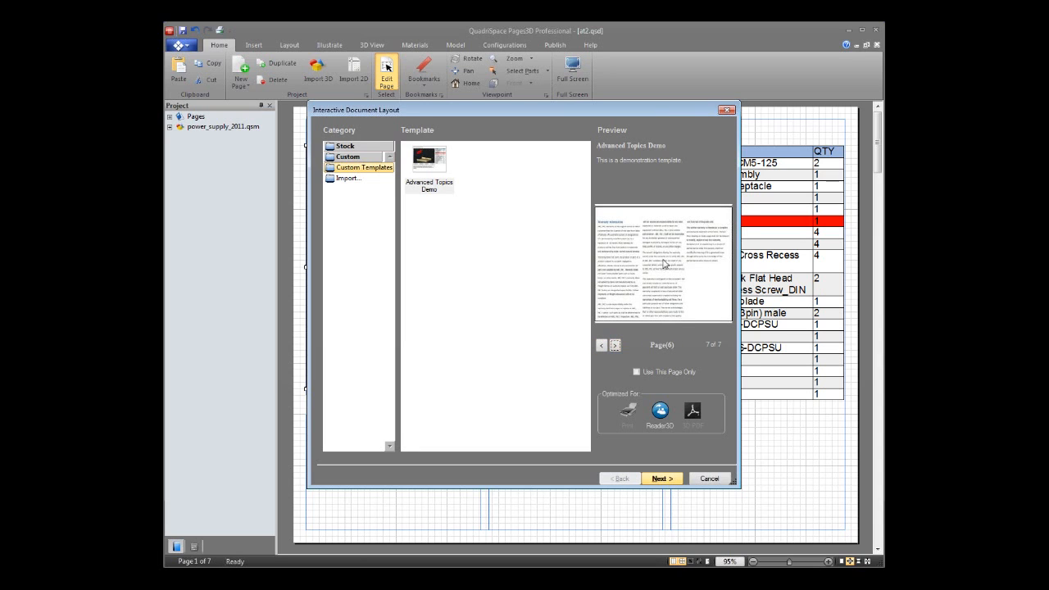
click(602, 346)
click(602, 347)
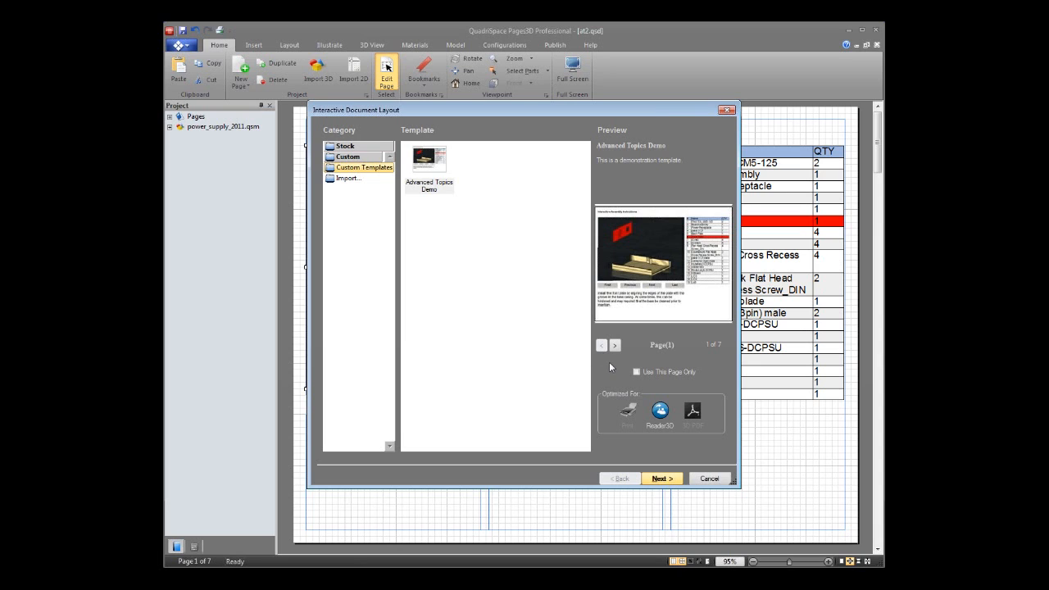
Create a new document from the Advanced Topics Demo template using Humidifier.qsm from the Humidifier project folder as its 3D model.
click(428, 168)
click(662, 479)
click(486, 160)
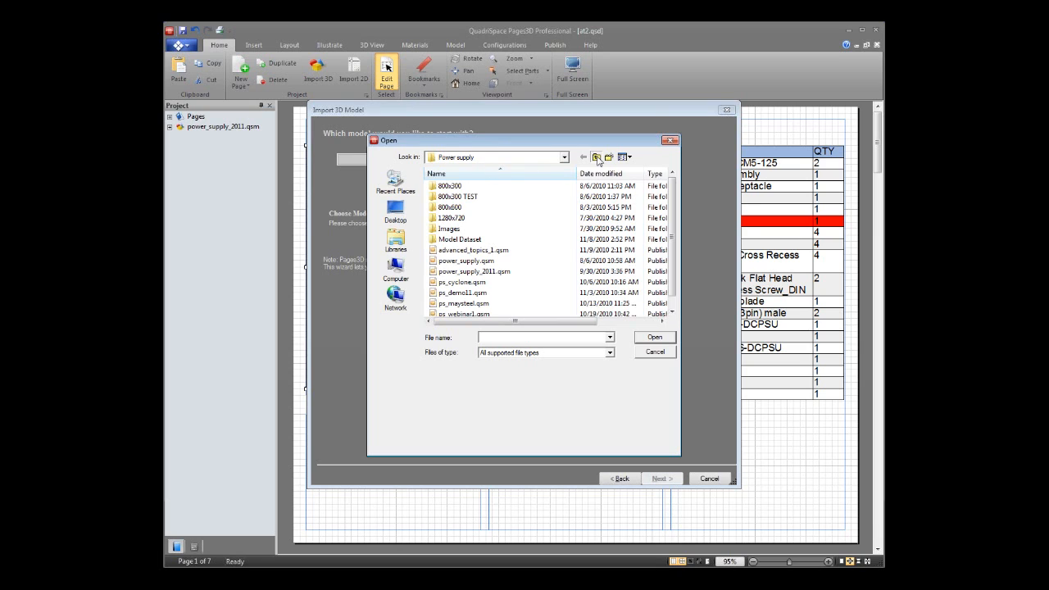
click(596, 157)
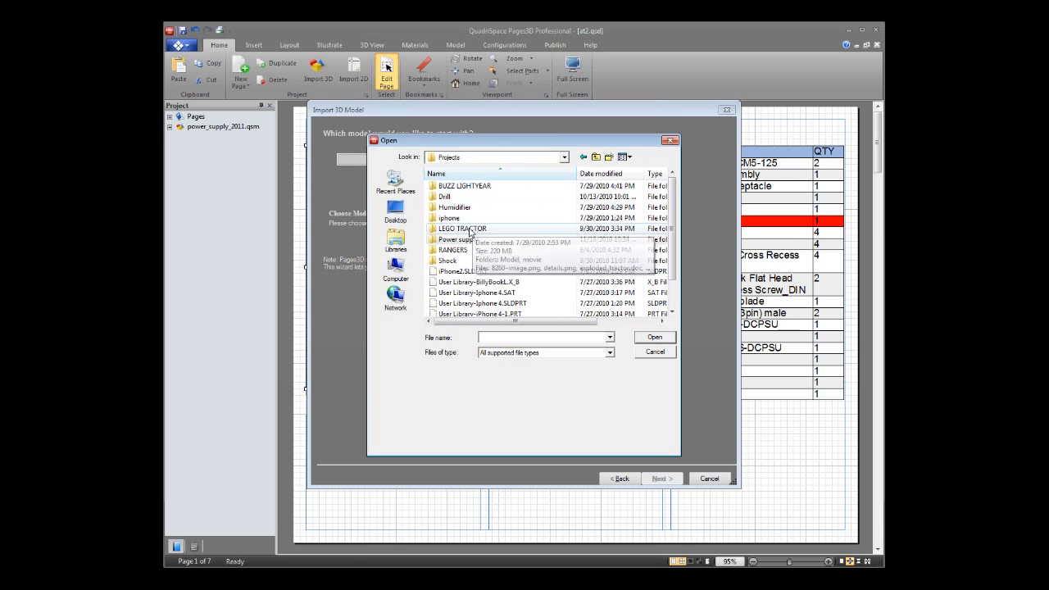
double_click(449, 261)
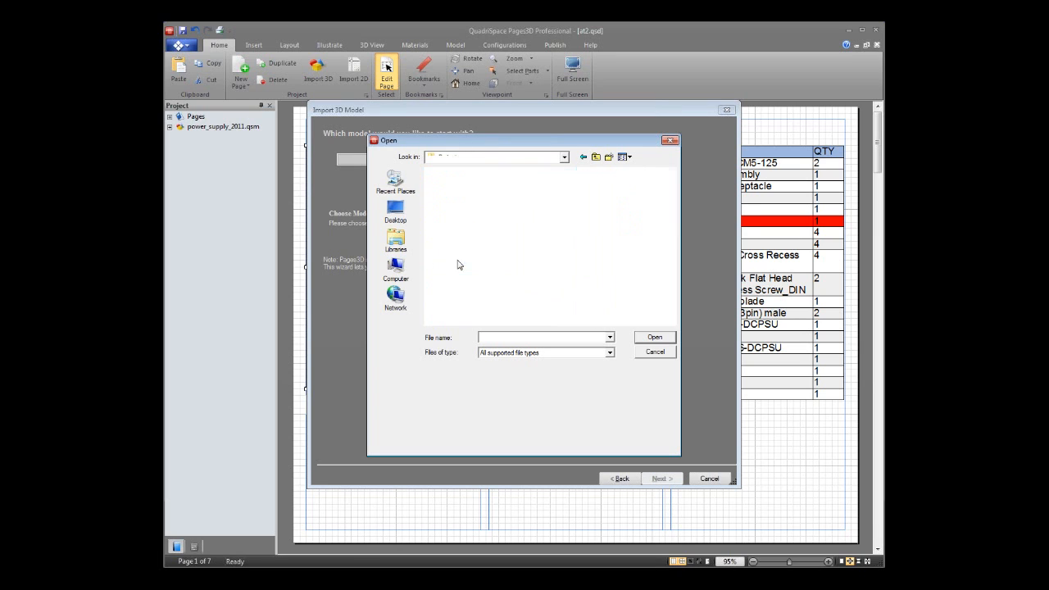
click(596, 157)
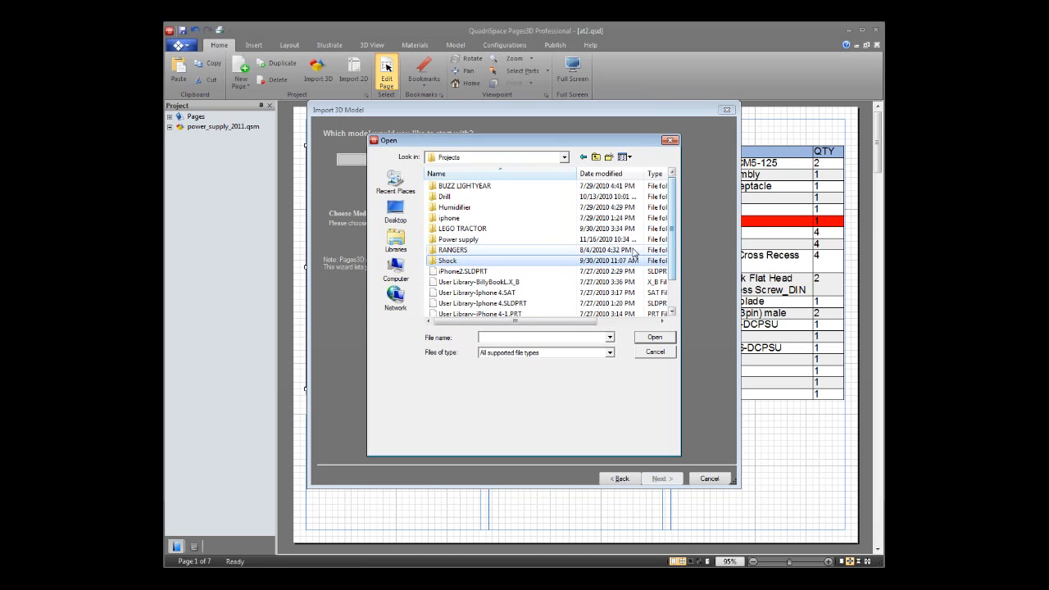
double_click(464, 212)
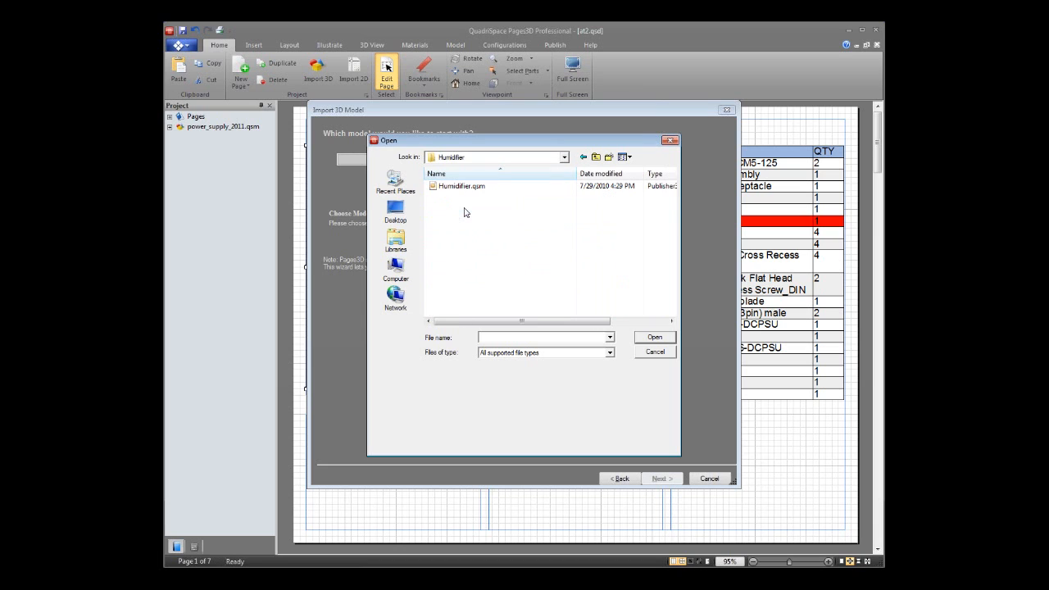
click(461, 186)
click(655, 338)
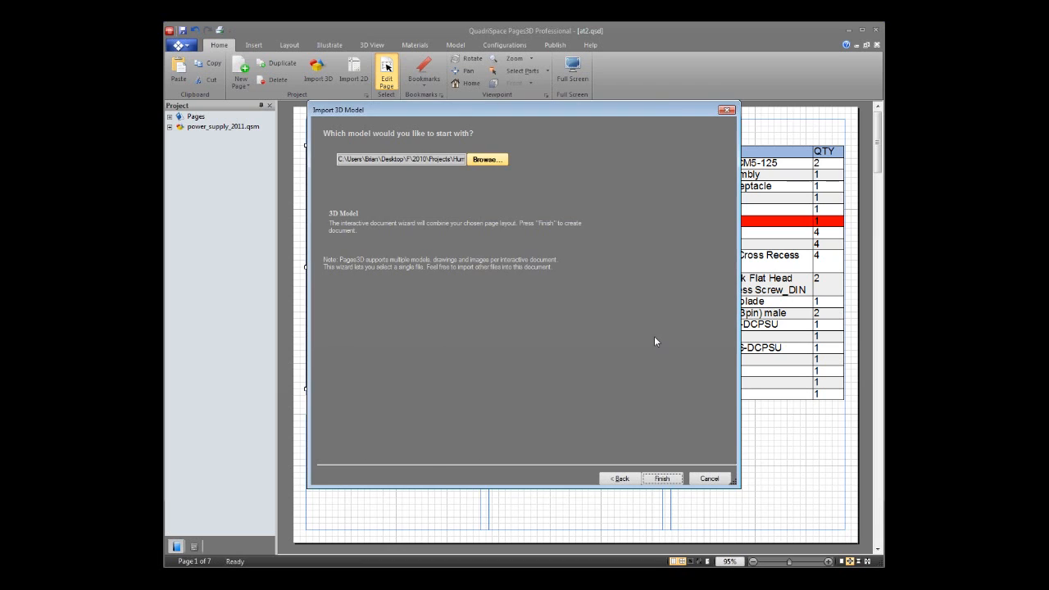
click(662, 481)
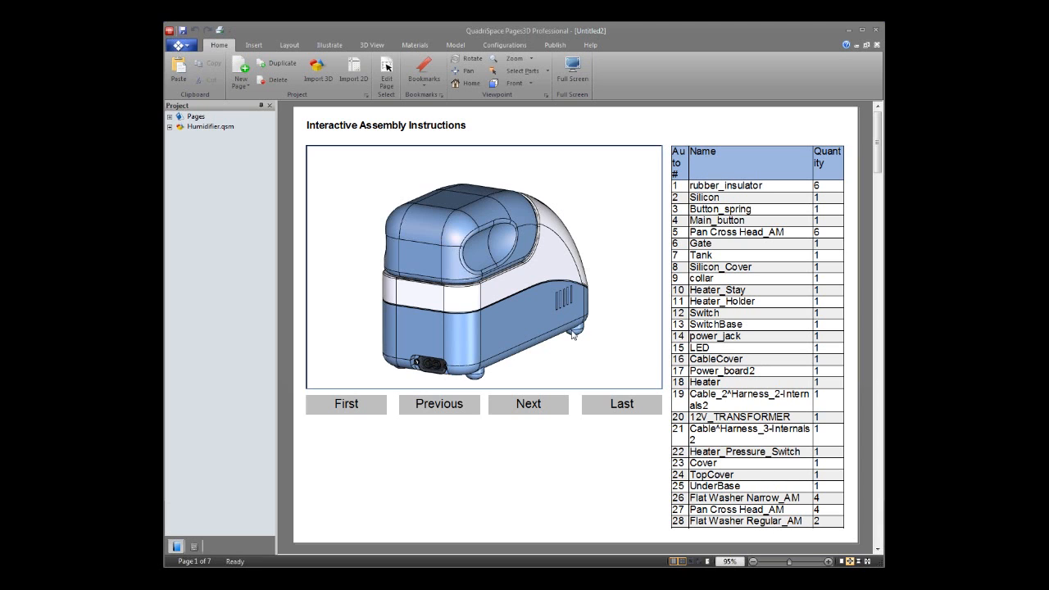
Apply the SW Explode storyboard to the humidifier view on page 1 and advance through its assembly steps.
click(329, 45)
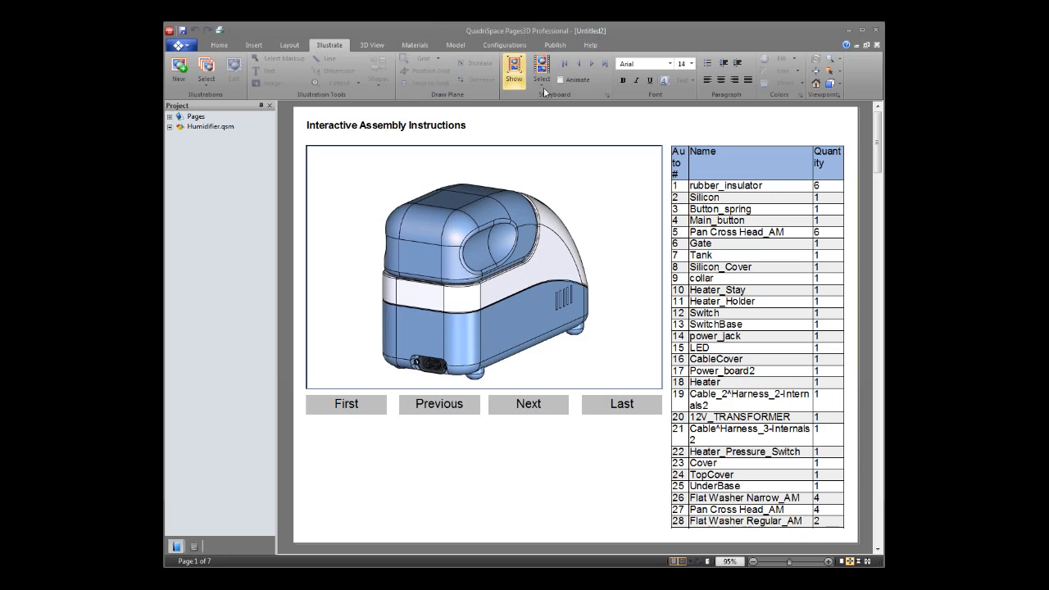
click(542, 82)
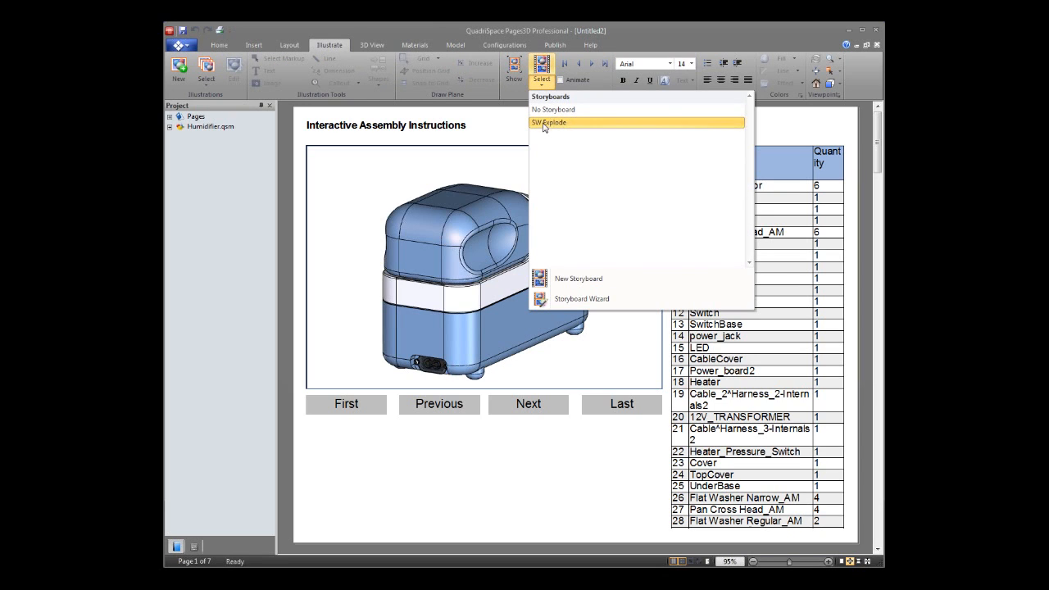
click(570, 155)
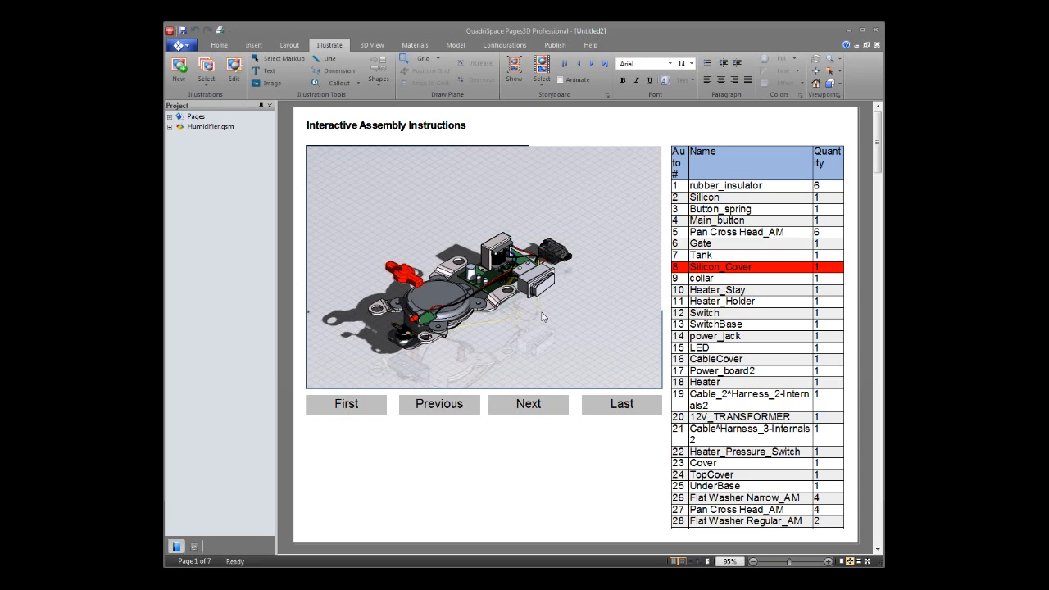
click(528, 404)
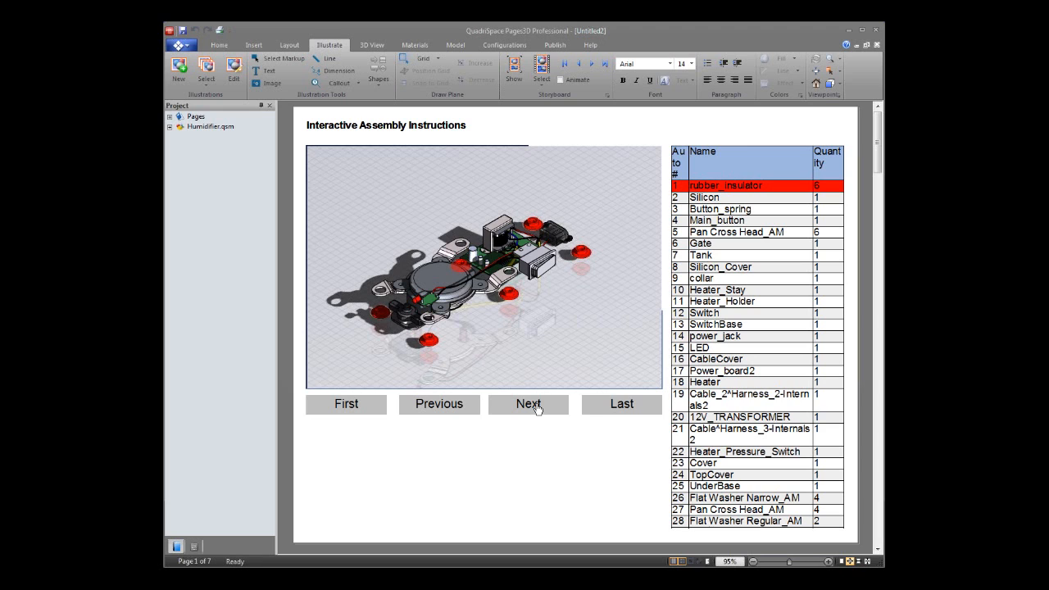
click(528, 404)
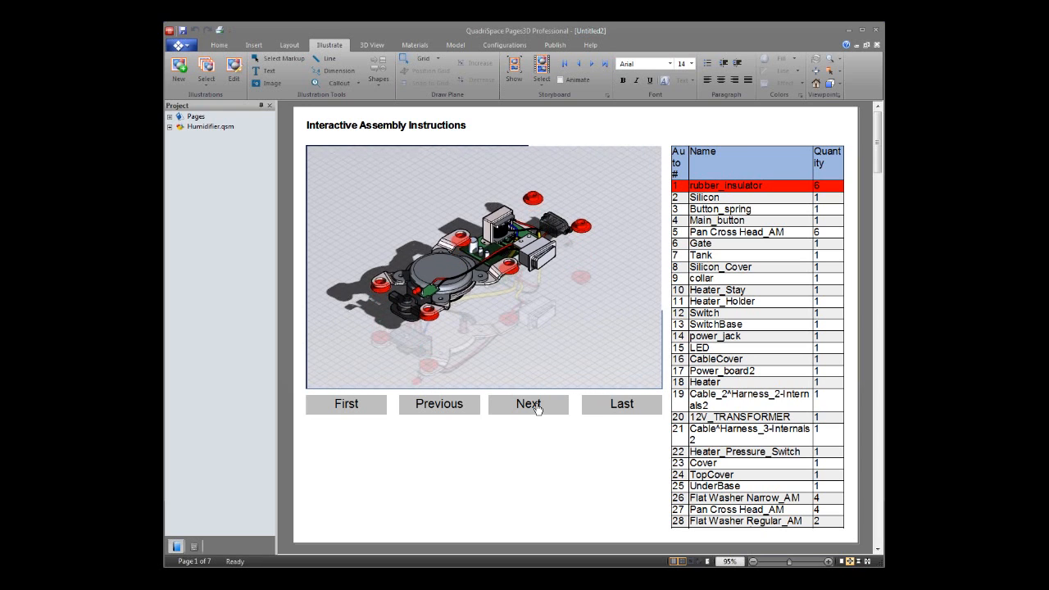
click(537, 407)
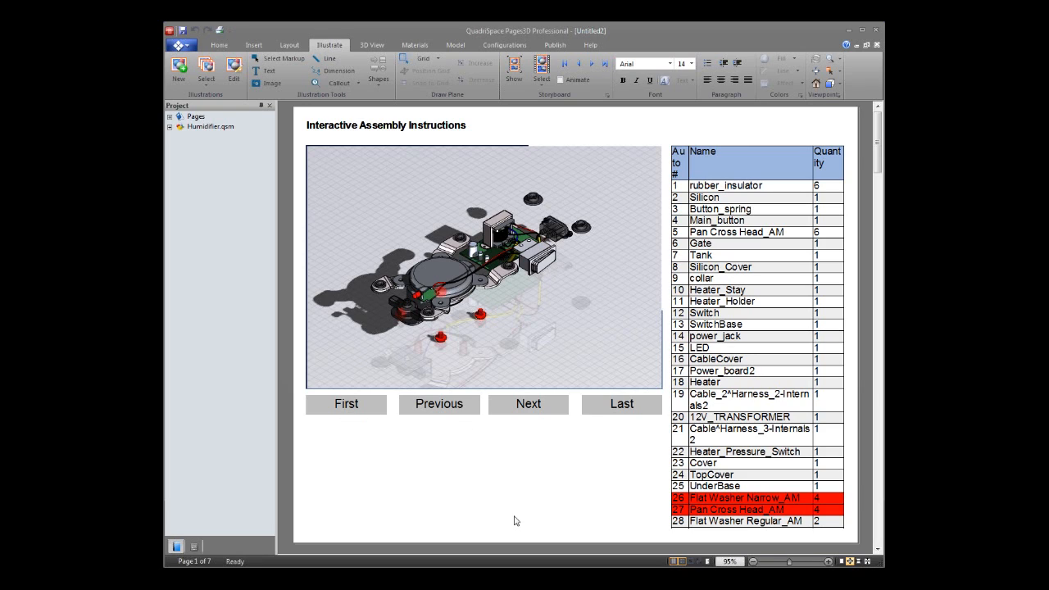
click(529, 403)
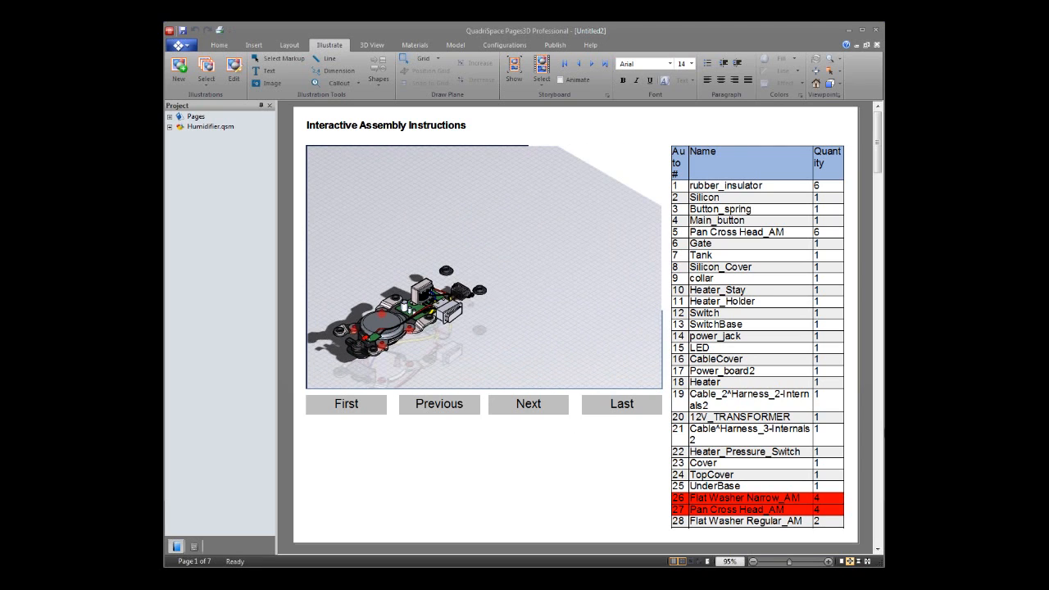
Delete the five three-view pages between the interactive first page and the warranty page.
click(878, 443)
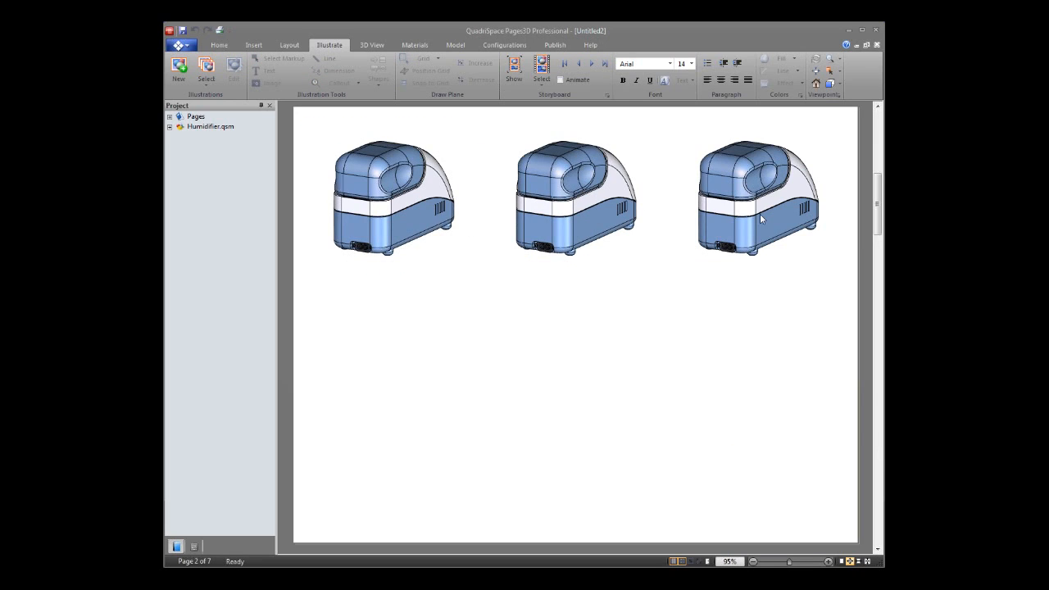
click(219, 44)
click(277, 80)
click(276, 80)
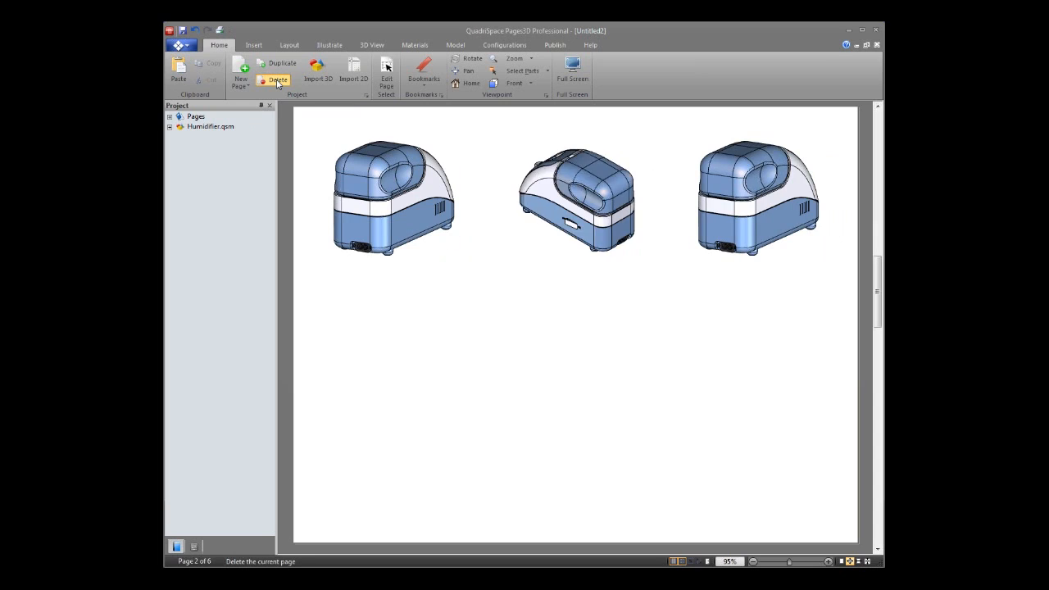
click(277, 80)
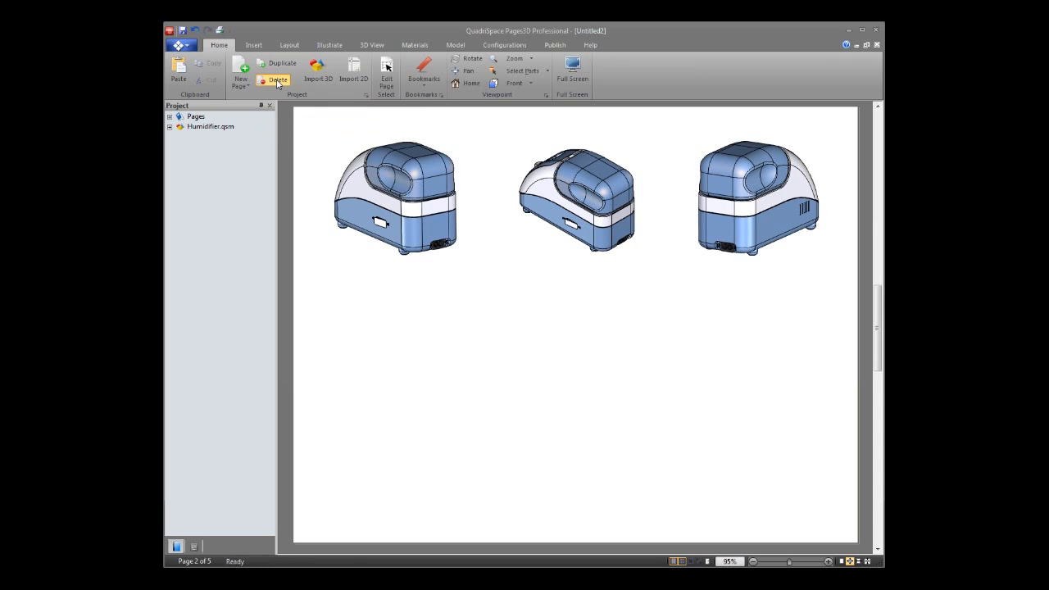
click(277, 81)
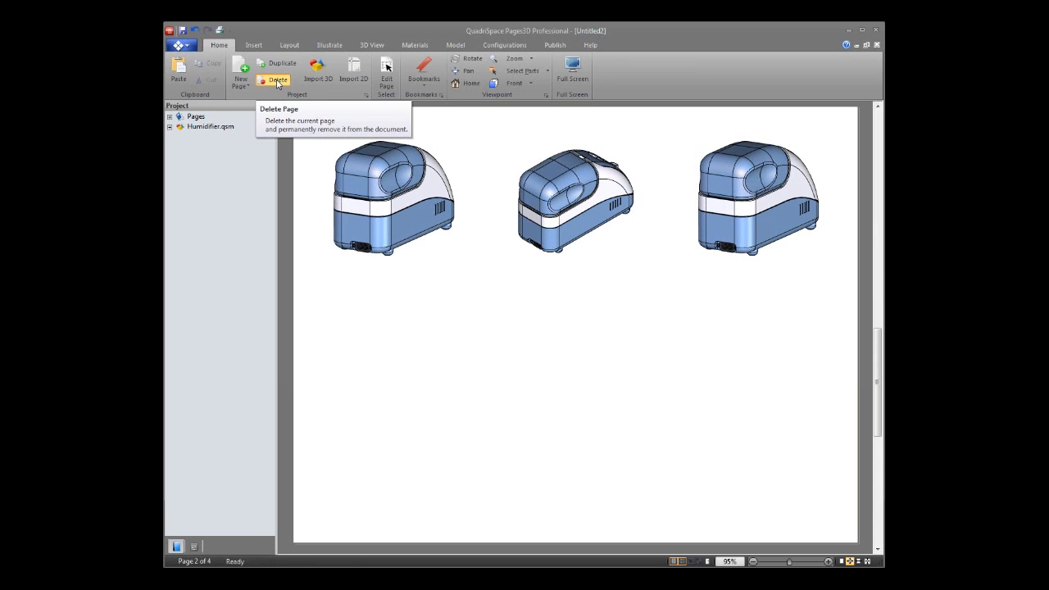
click(277, 80)
click(277, 81)
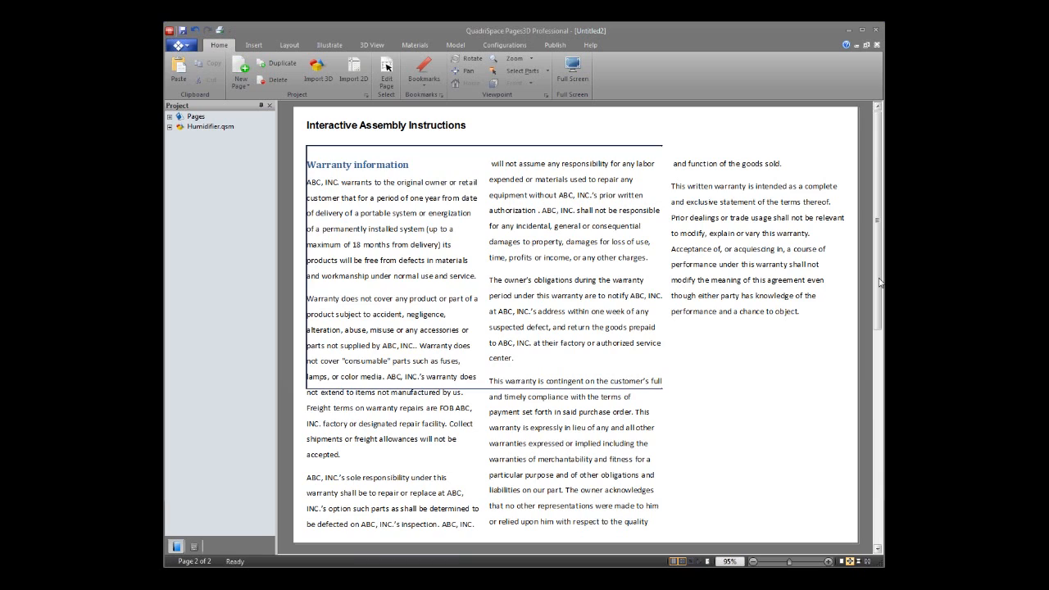
Insert three-view template pages after page 1 with one view per illustration of Humidifier.qsm's SW Explode storyboard.
scroll(879, 282, up, 3)
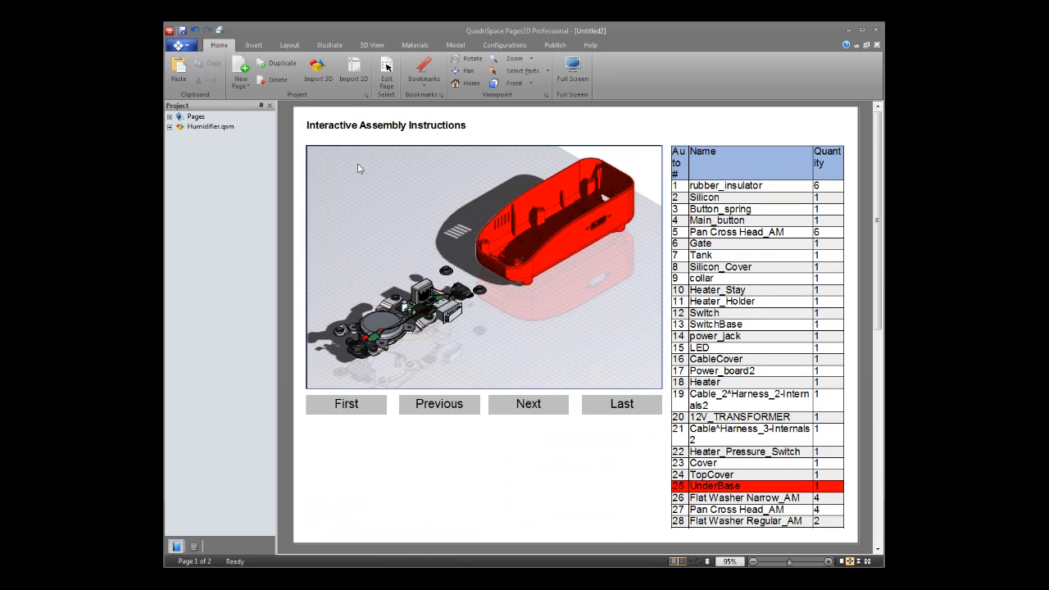
click(241, 85)
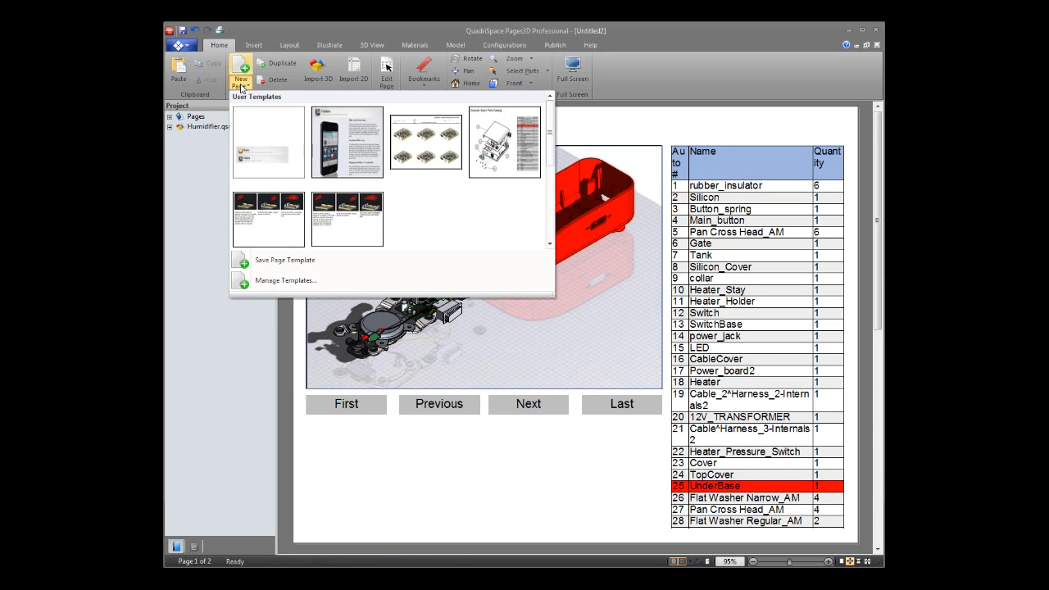
drag(552, 143, 552, 244)
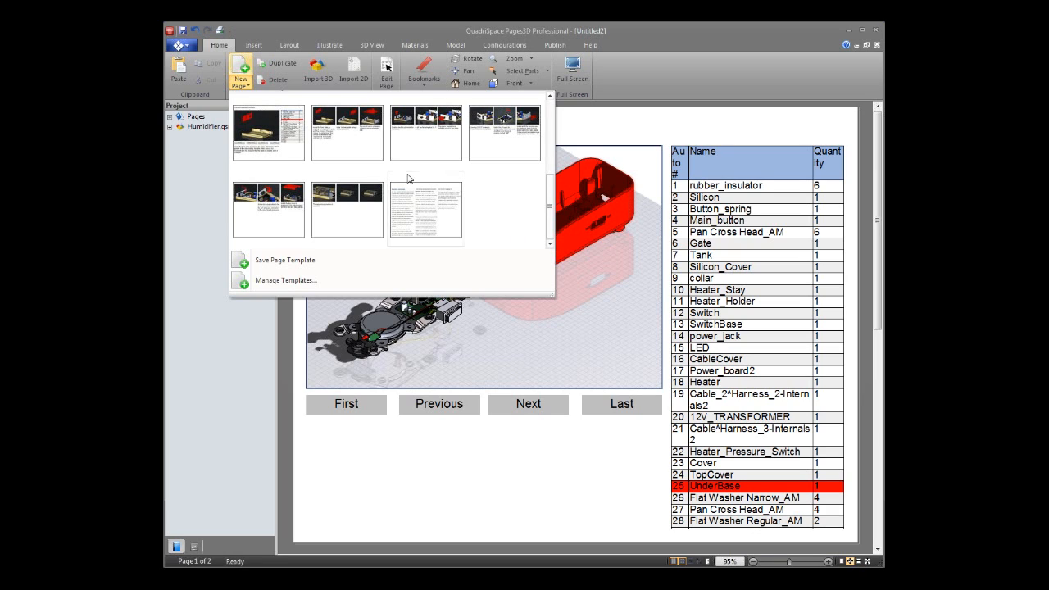
click(349, 148)
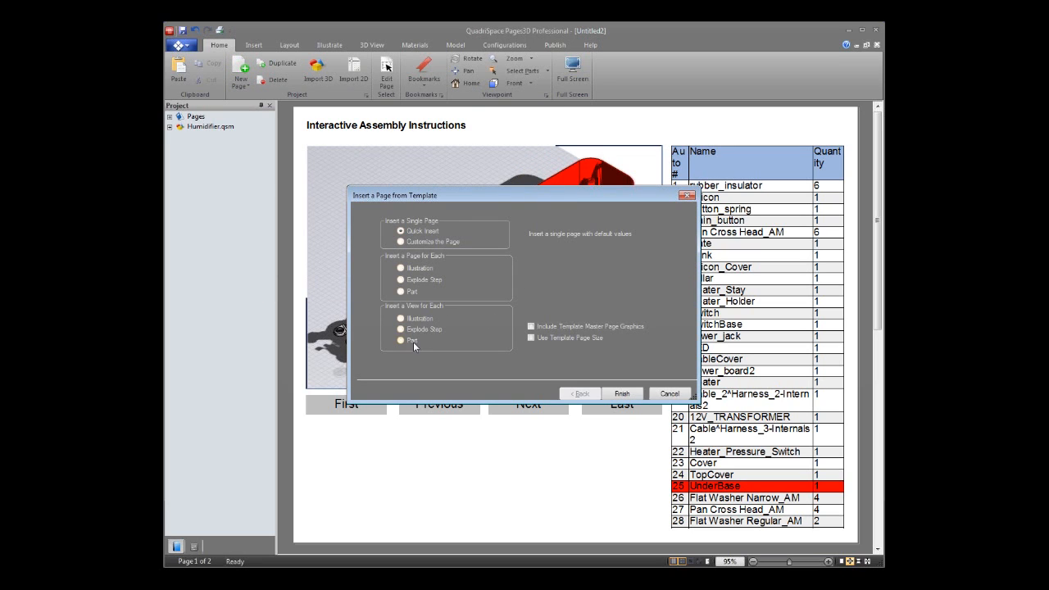
click(419, 319)
click(622, 393)
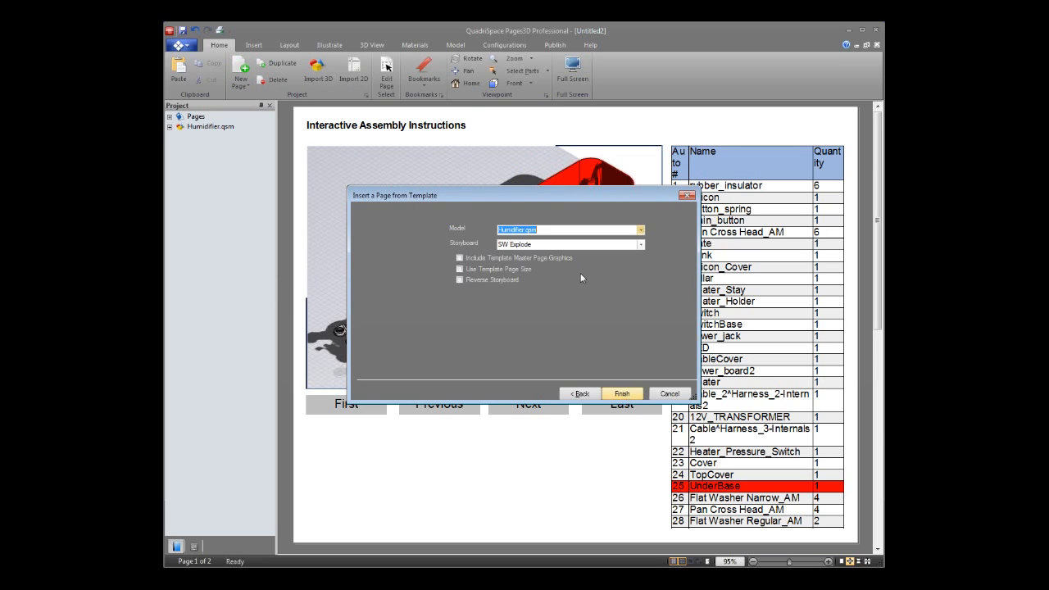
click(622, 393)
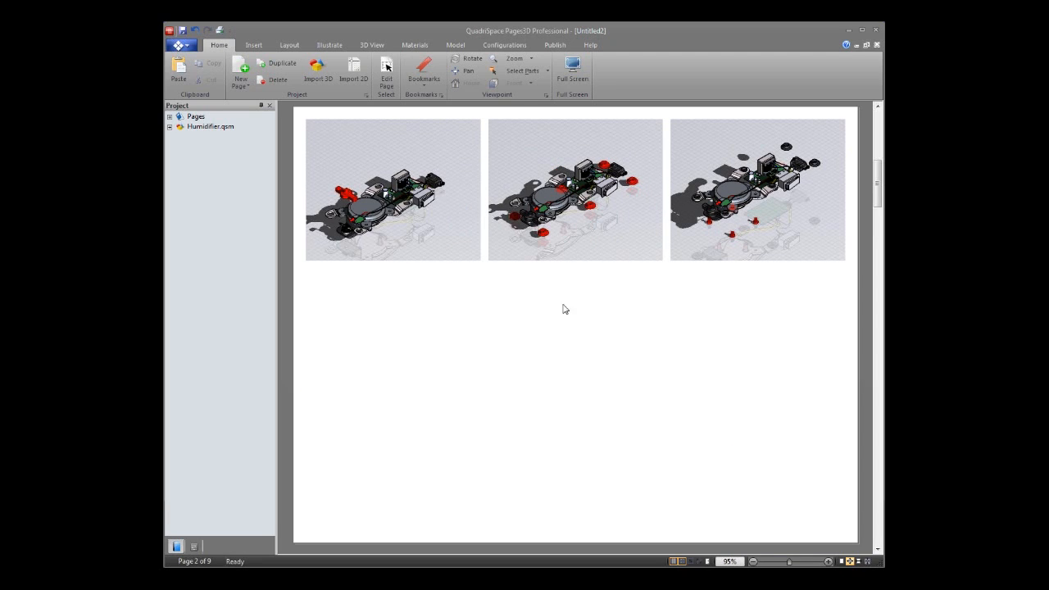
Look through the inserted step pages and close the untitled humidifier document without saving it.
click(877, 353)
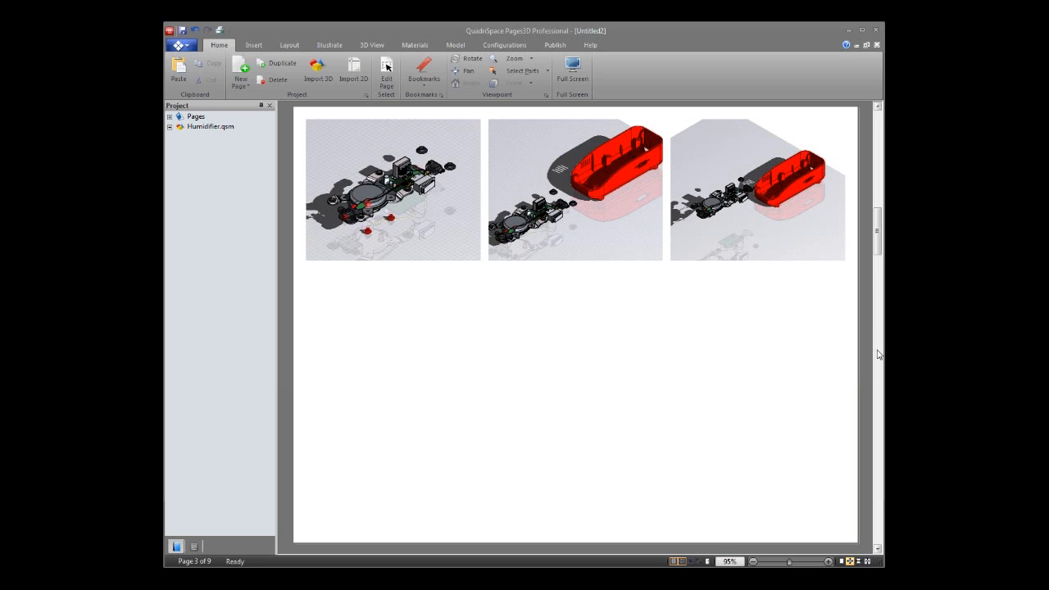
click(876, 381)
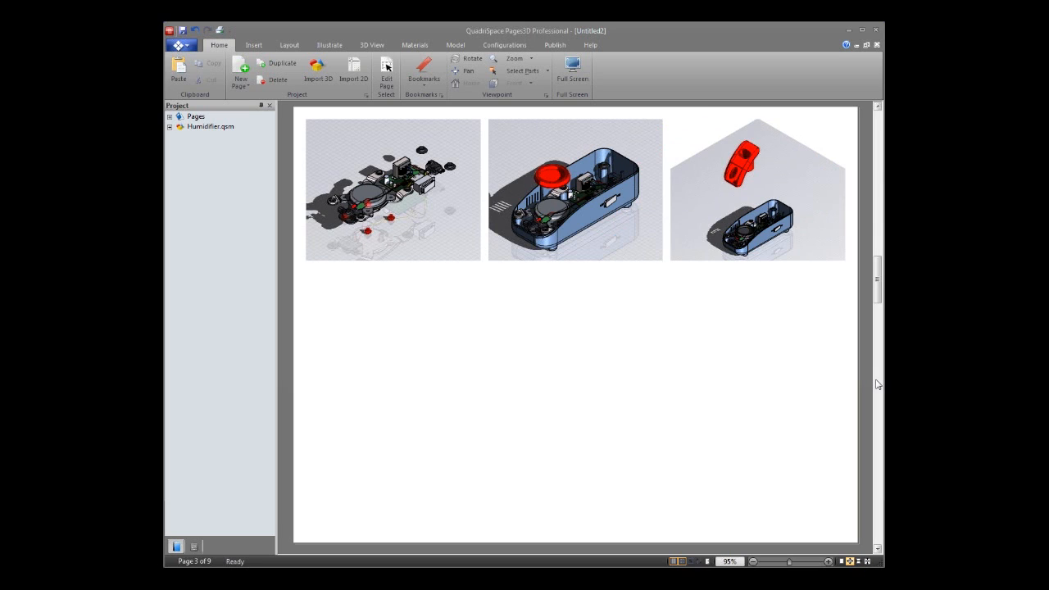
click(877, 383)
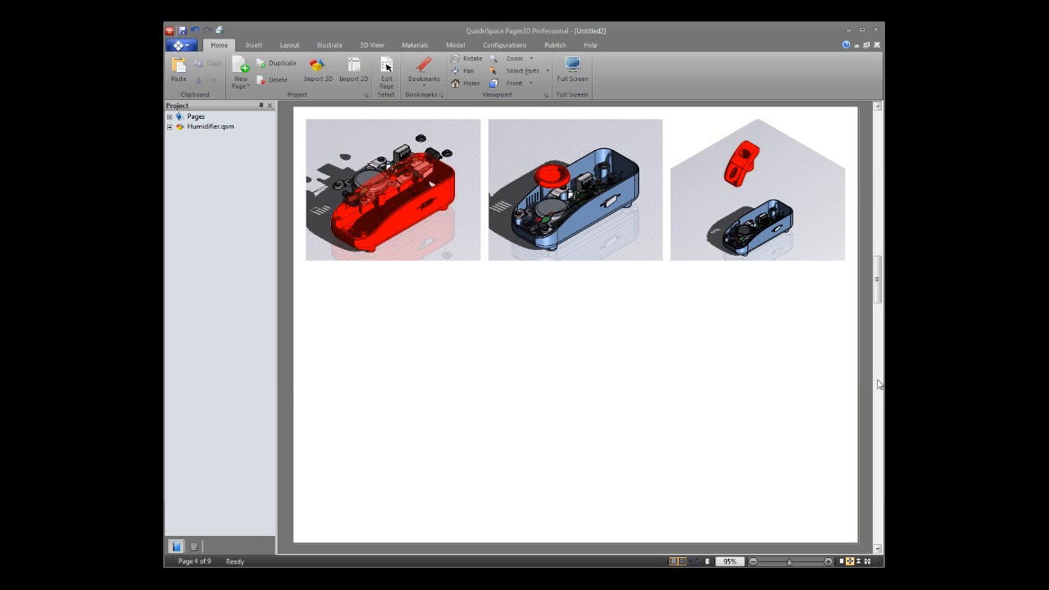
click(878, 384)
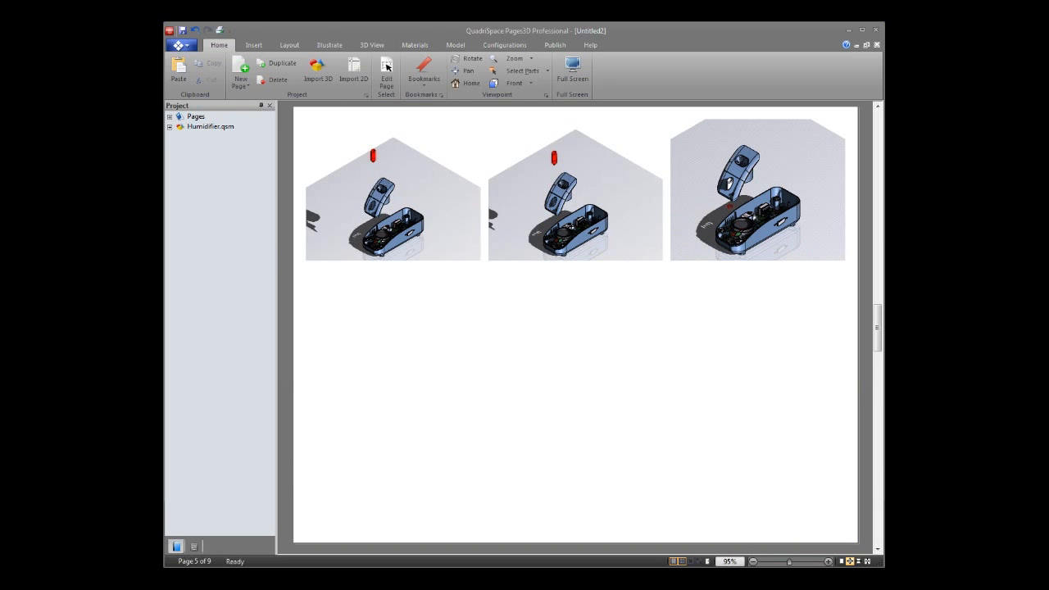
click(877, 44)
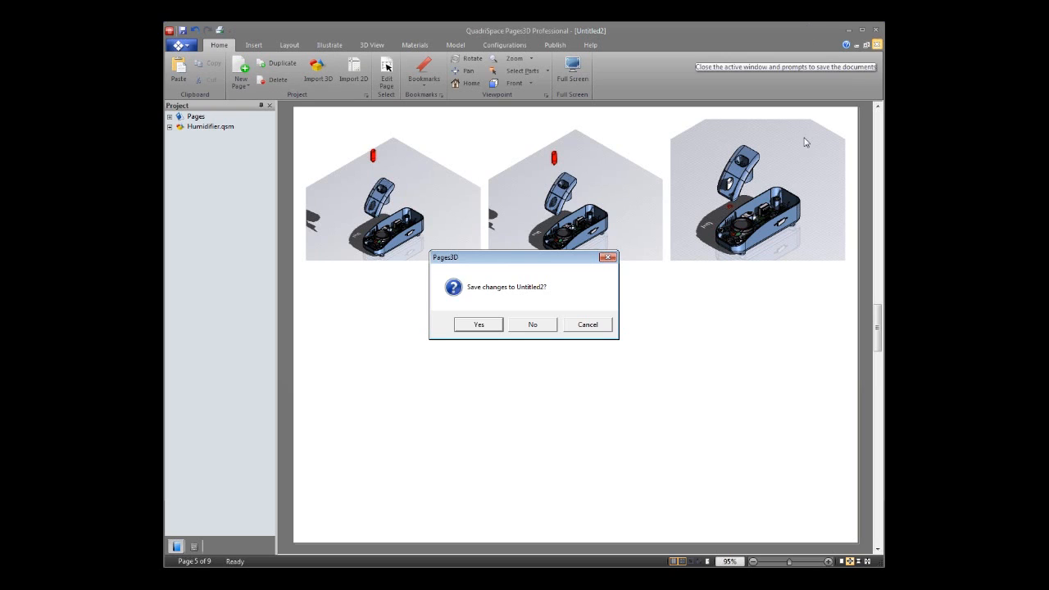
click(533, 325)
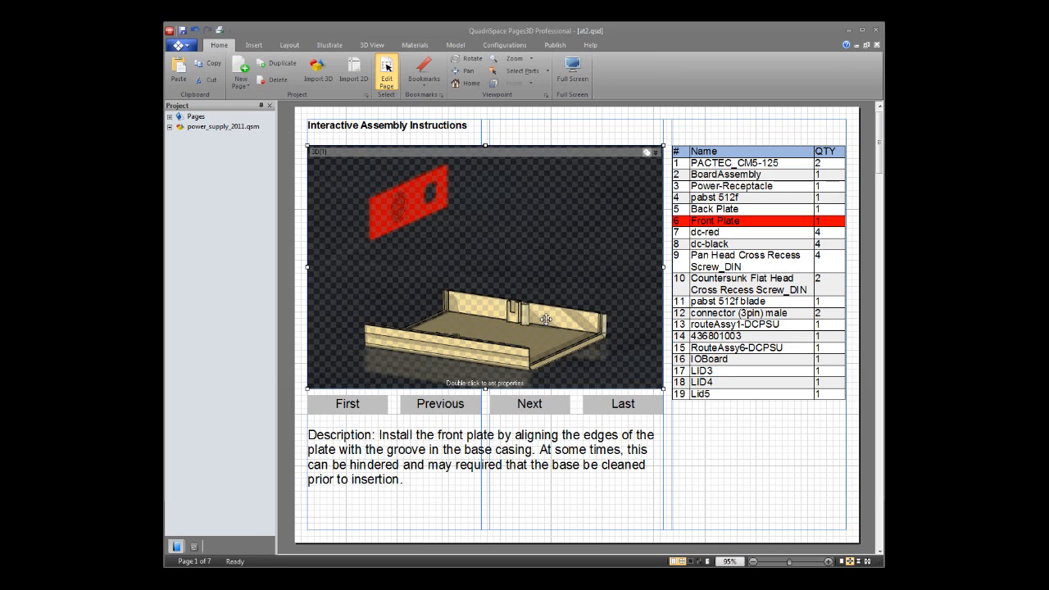
Leave page editing in at2.qsd and display the last assembly step with the whole power supply in view.
key(Escape)
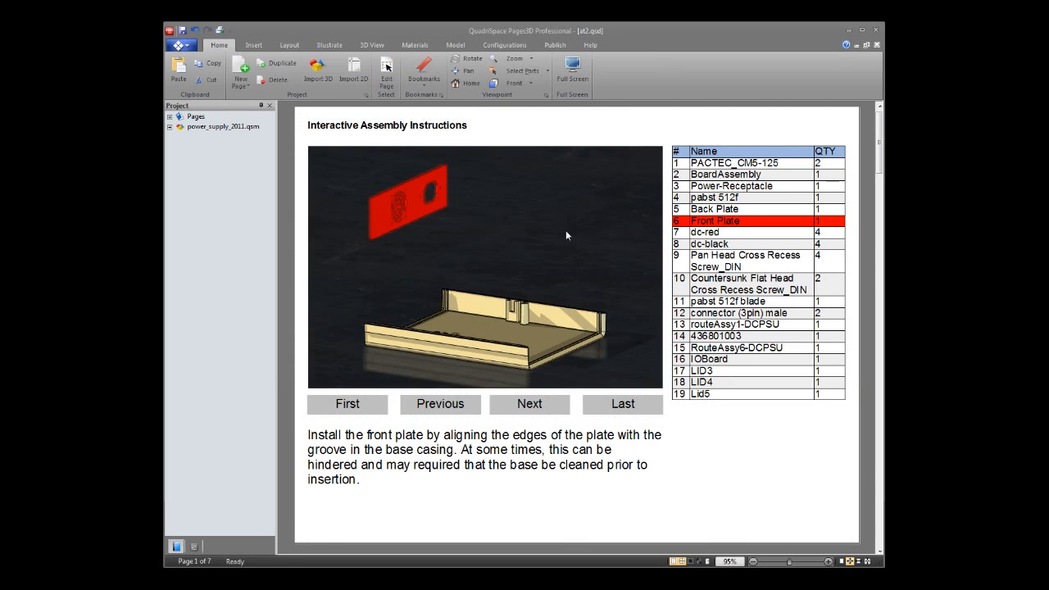
click(881, 510)
click(882, 135)
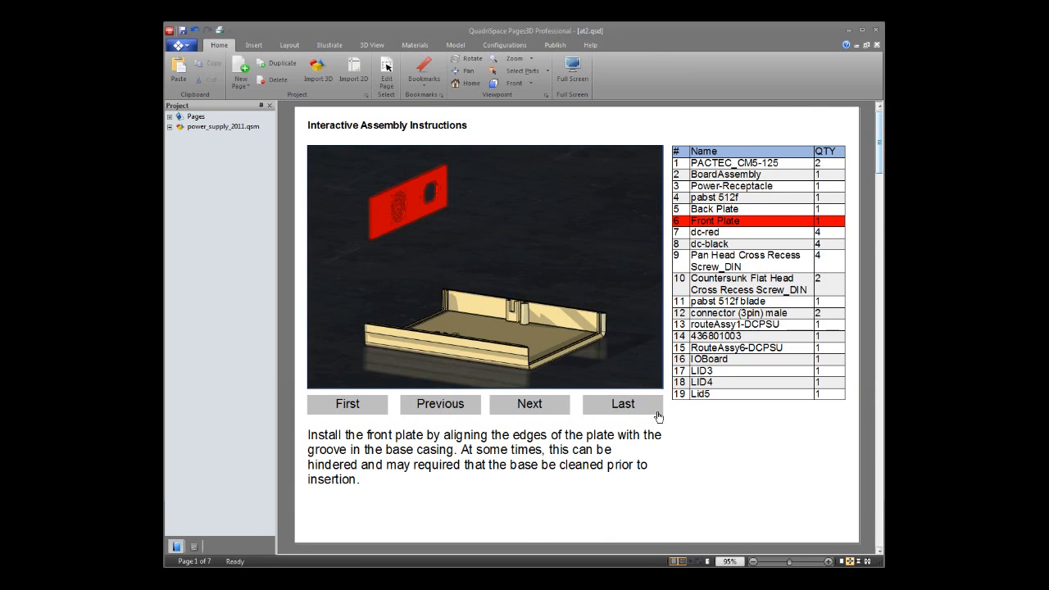
click(623, 404)
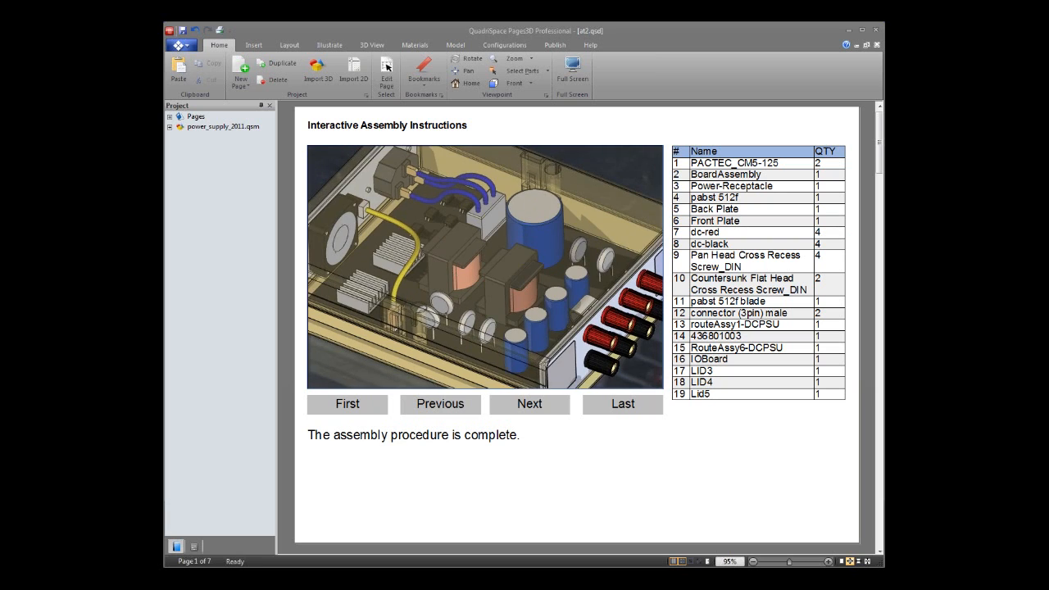
scroll(443, 238, down, 3)
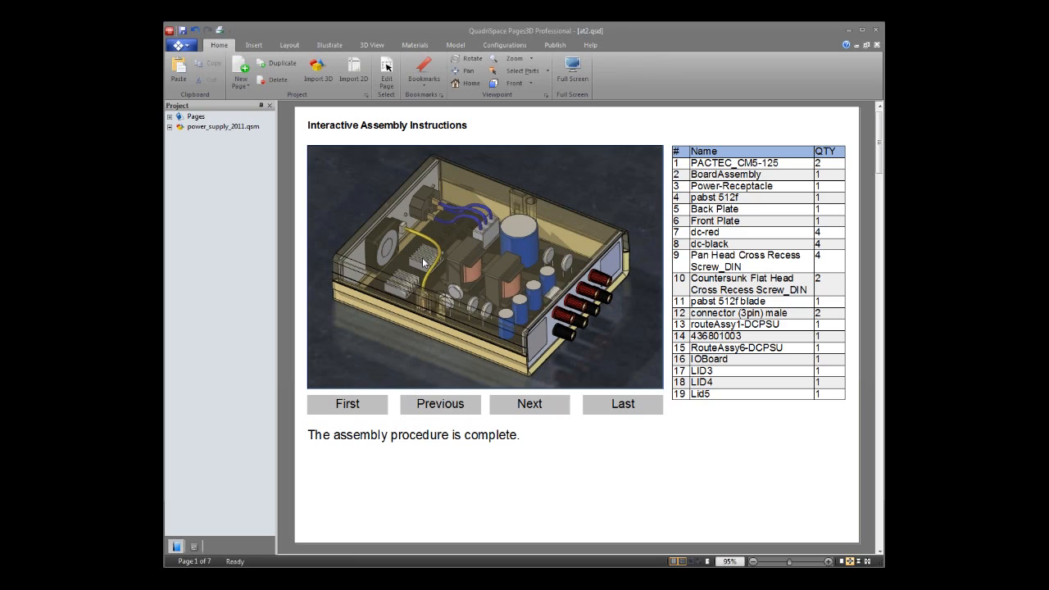
mouse_move(424, 262)
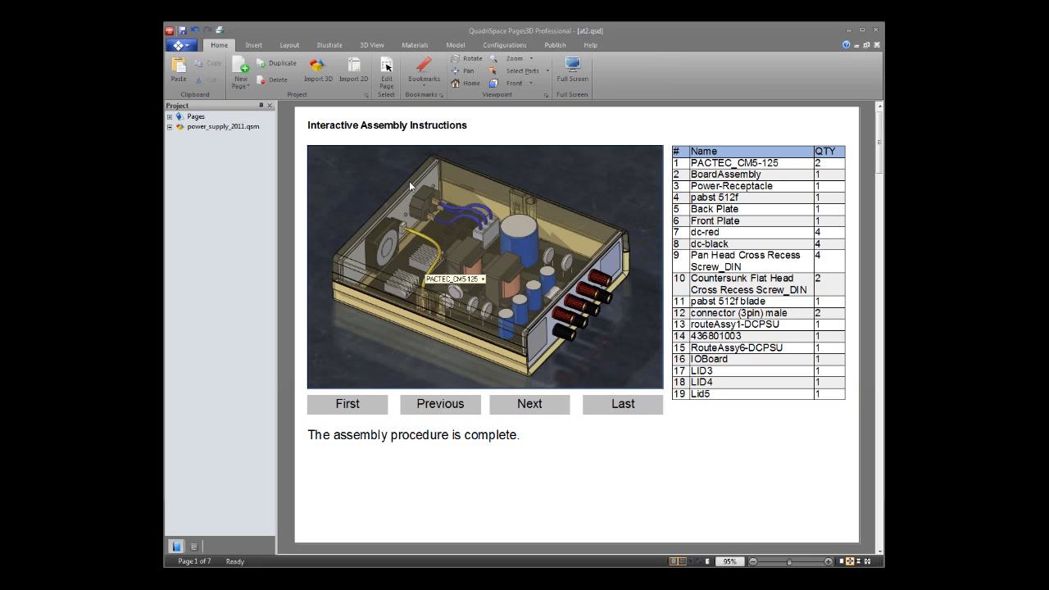
mouse_move(503, 208)
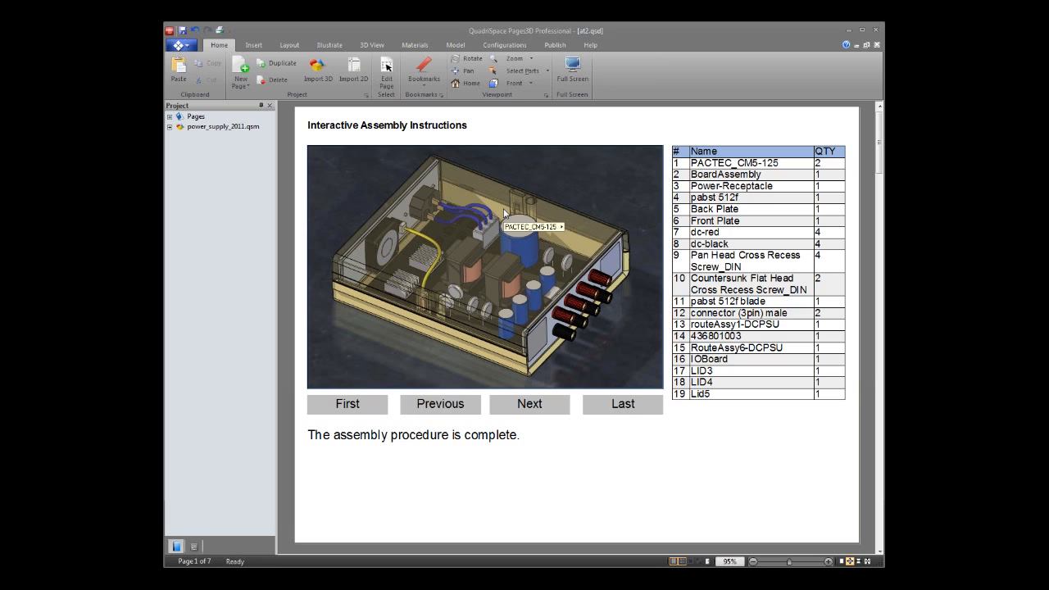
Start a model update for the power supply and choose Power_supply_flow_analysis.SLDASM from the Model Dataset folder as its current file.
click(330, 46)
click(498, 44)
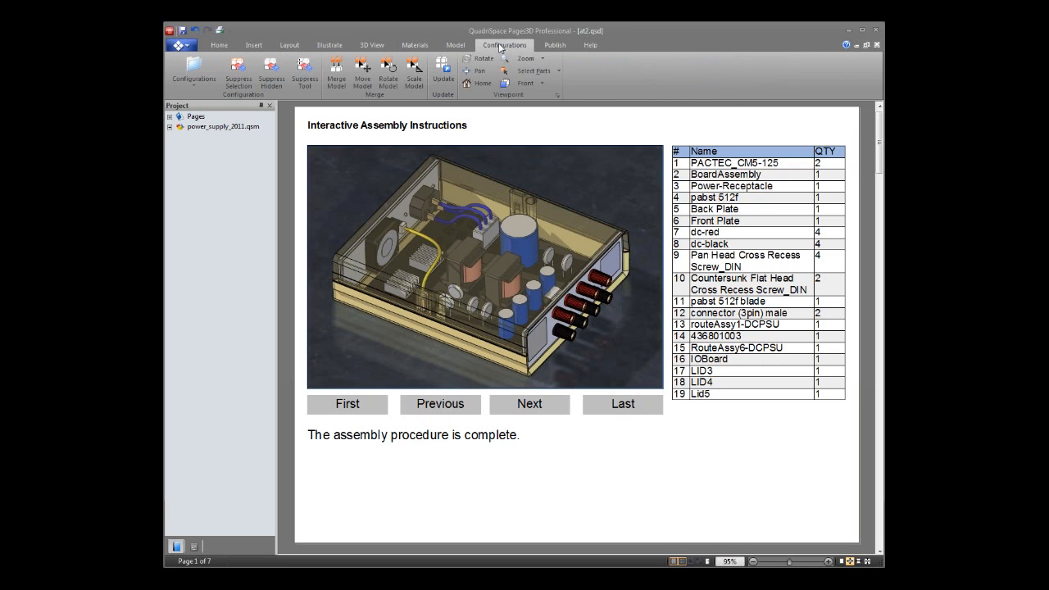
click(443, 70)
click(573, 248)
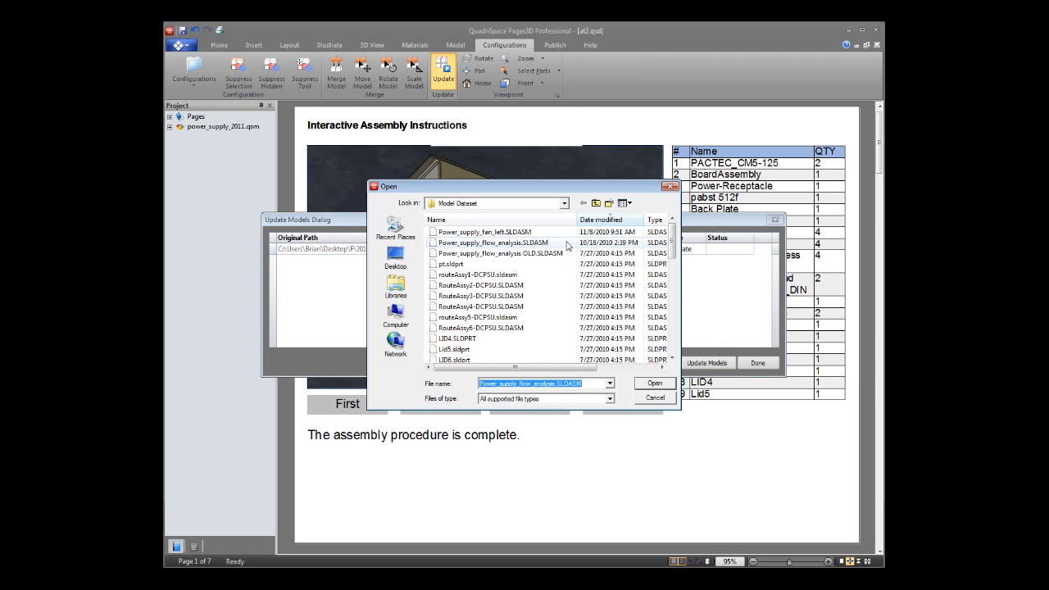
click(509, 233)
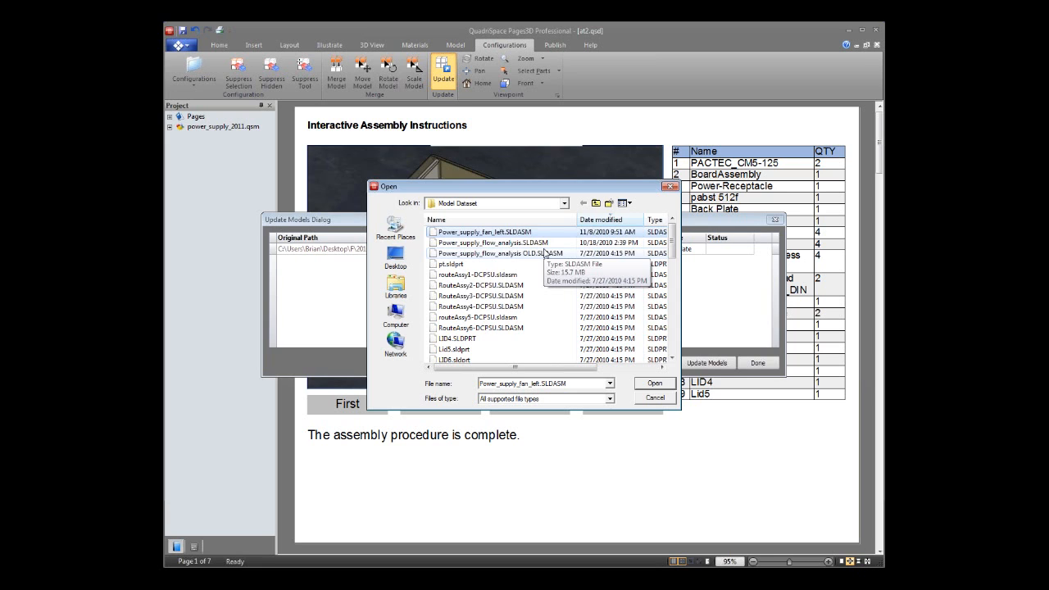
double_click(566, 242)
drag(578, 227, 609, 385)
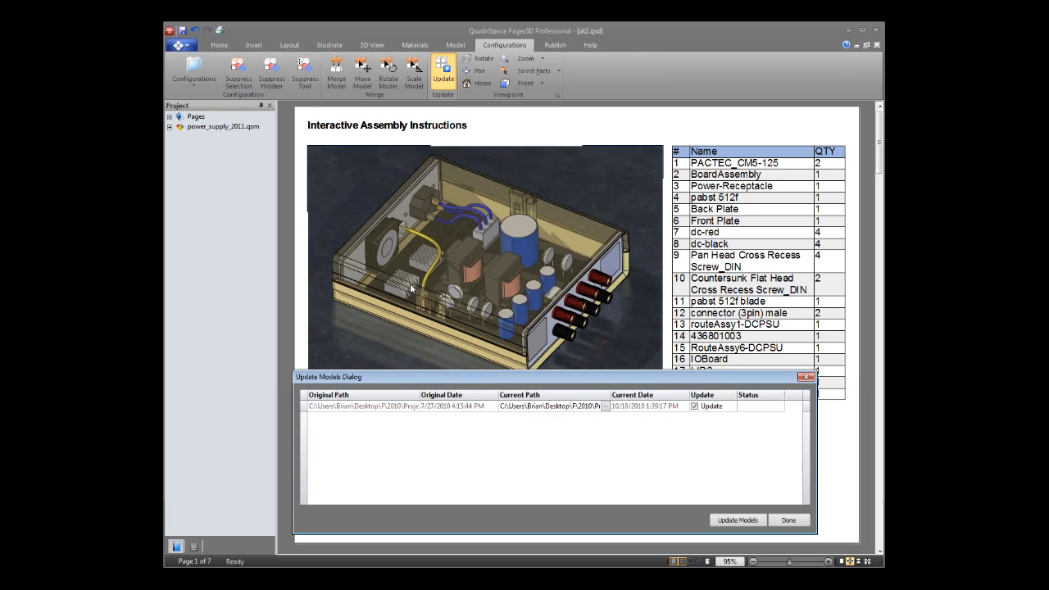
Run the model update, ignoring all missing textures, and finish updating.
click(737, 519)
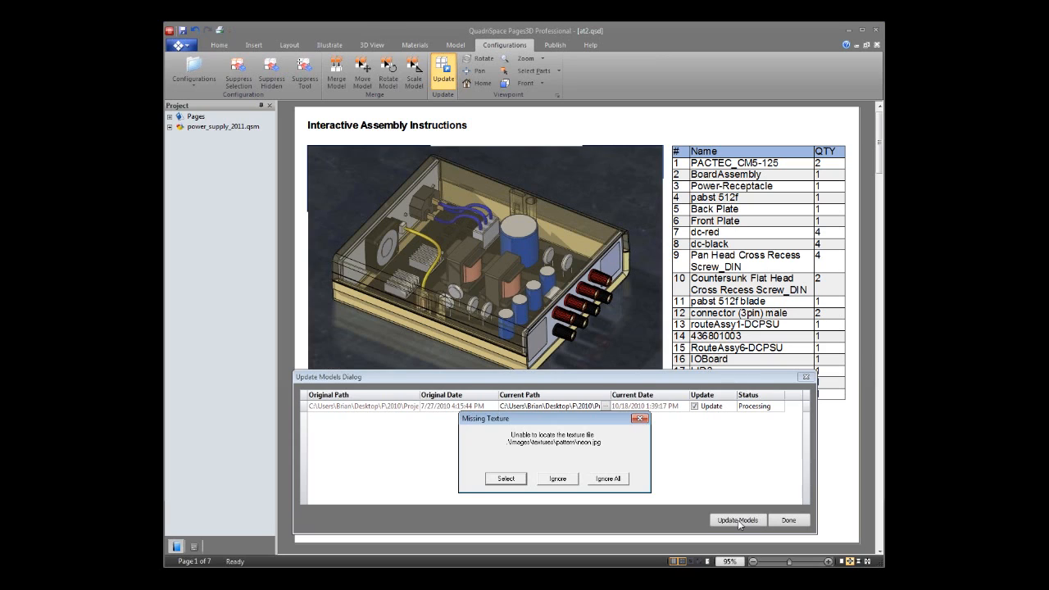
click(623, 480)
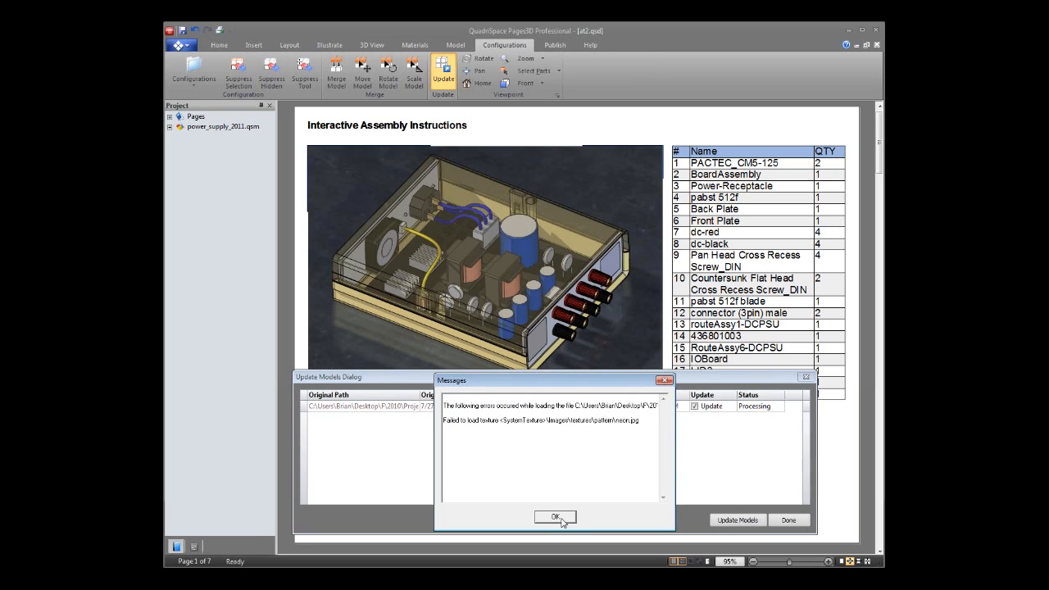
click(558, 517)
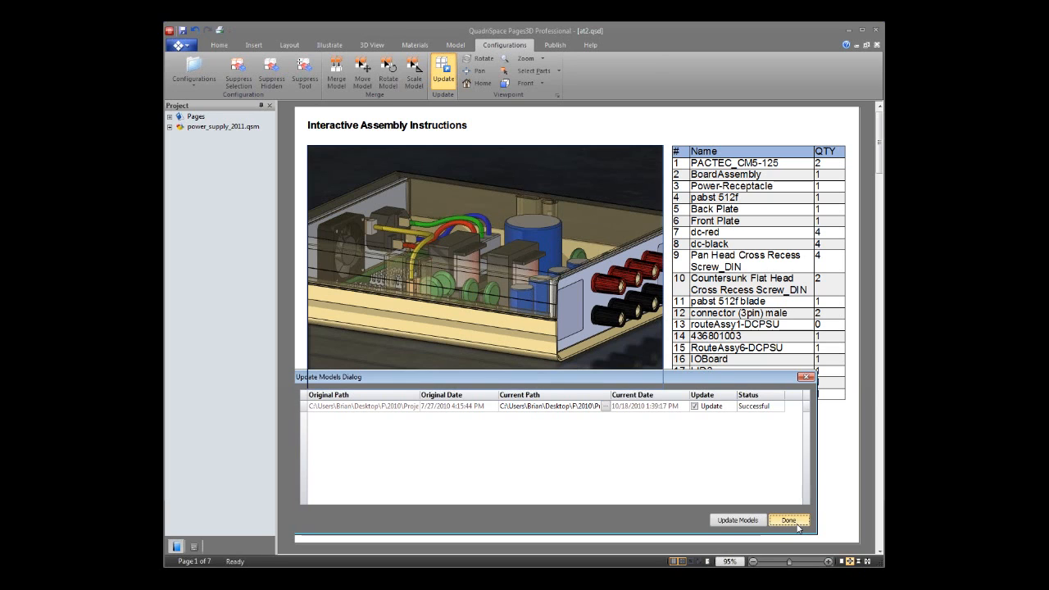
click(797, 524)
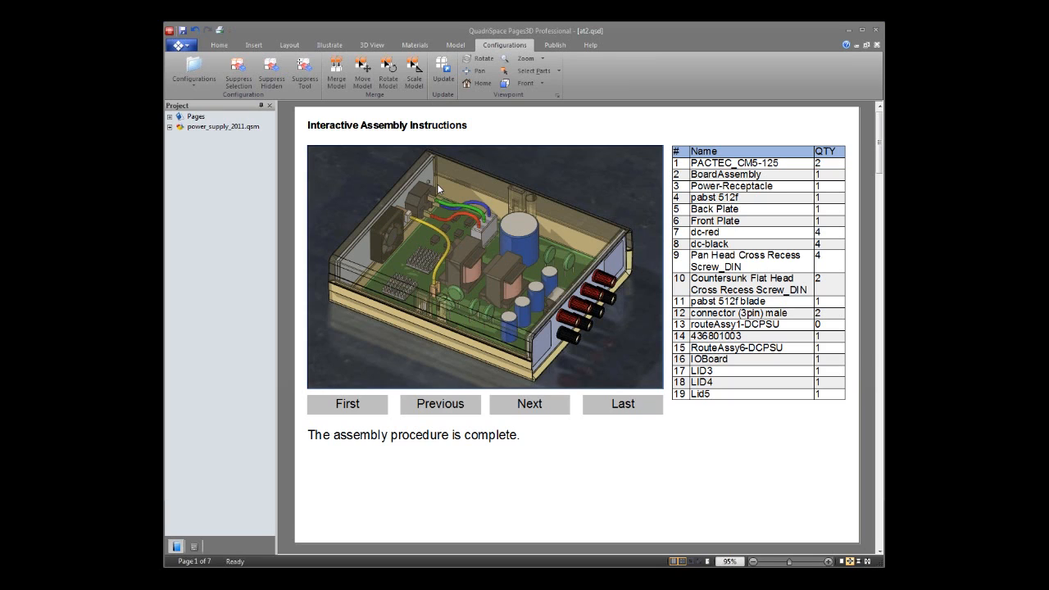
Return the interactive view to the first assembly step and open the step tree of Exploded View(1).
click(347, 405)
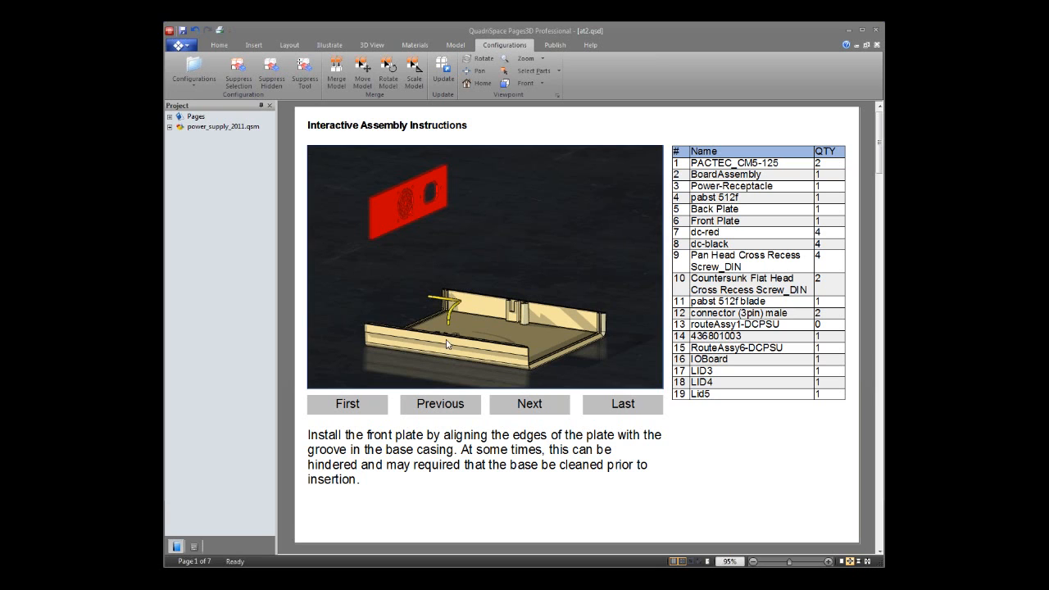
click(453, 45)
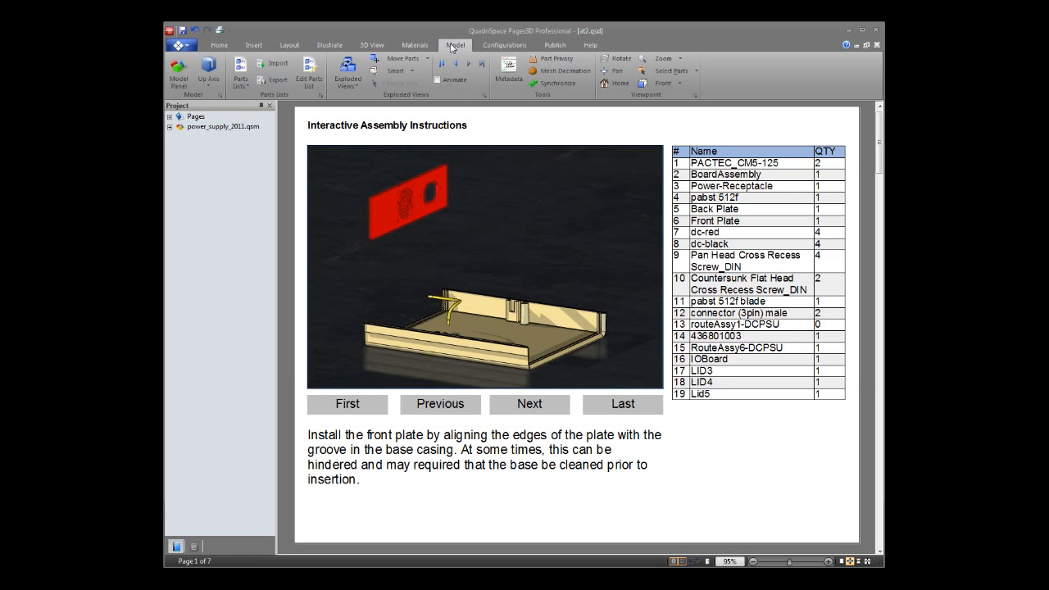
click(354, 85)
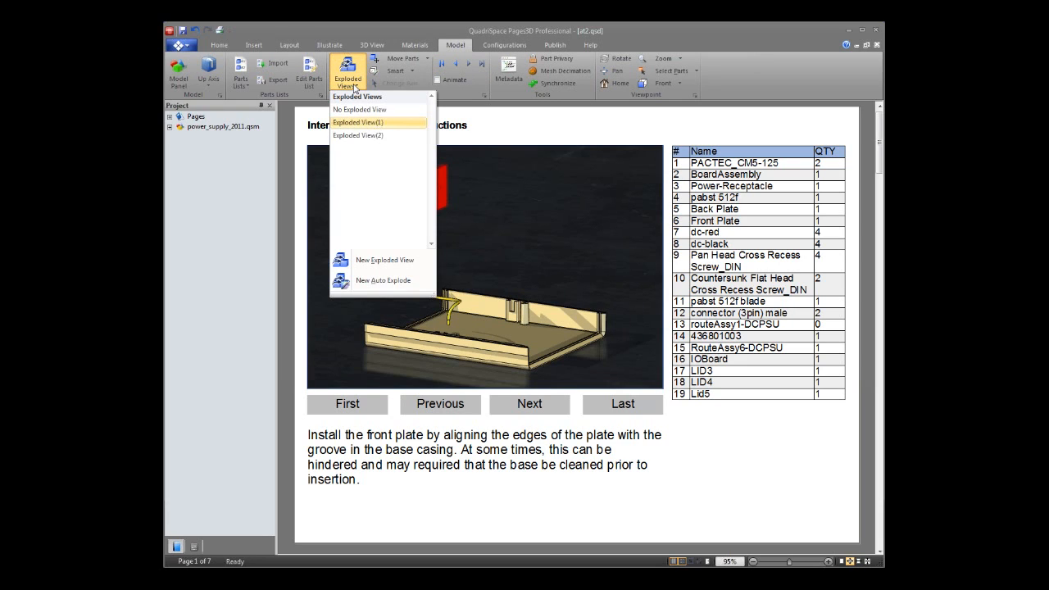
click(368, 124)
click(484, 95)
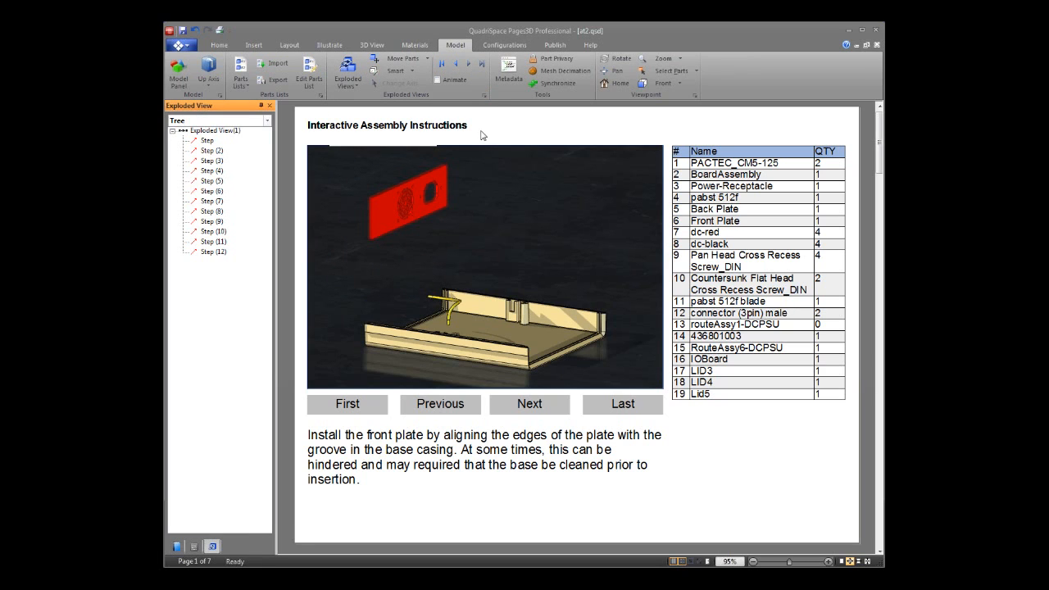
Show all parts of the updated model at Step (2) of Exploded View(1) and switch to Step (4).
click(207, 142)
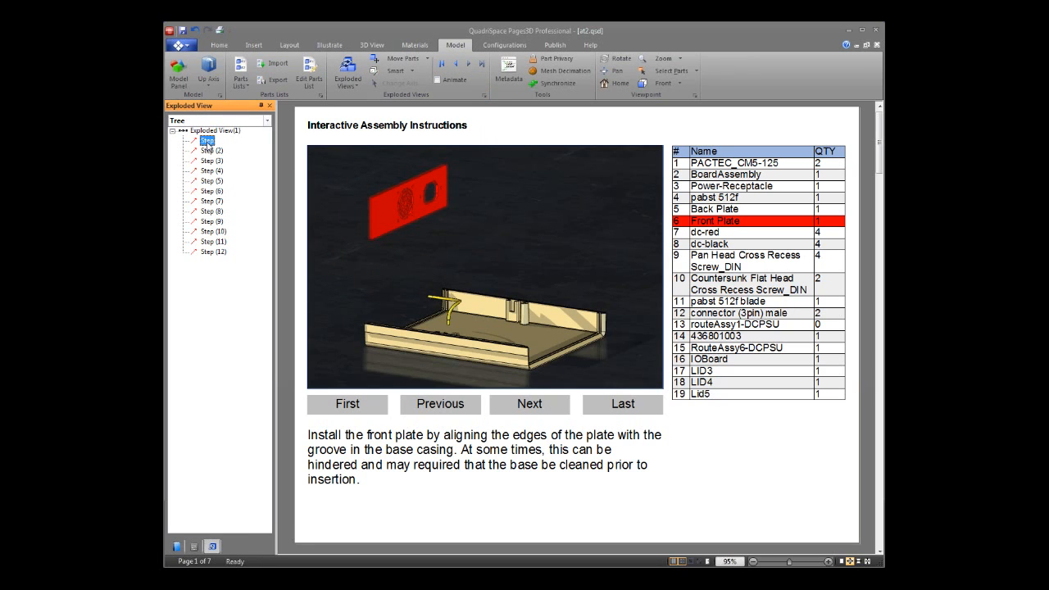
click(211, 152)
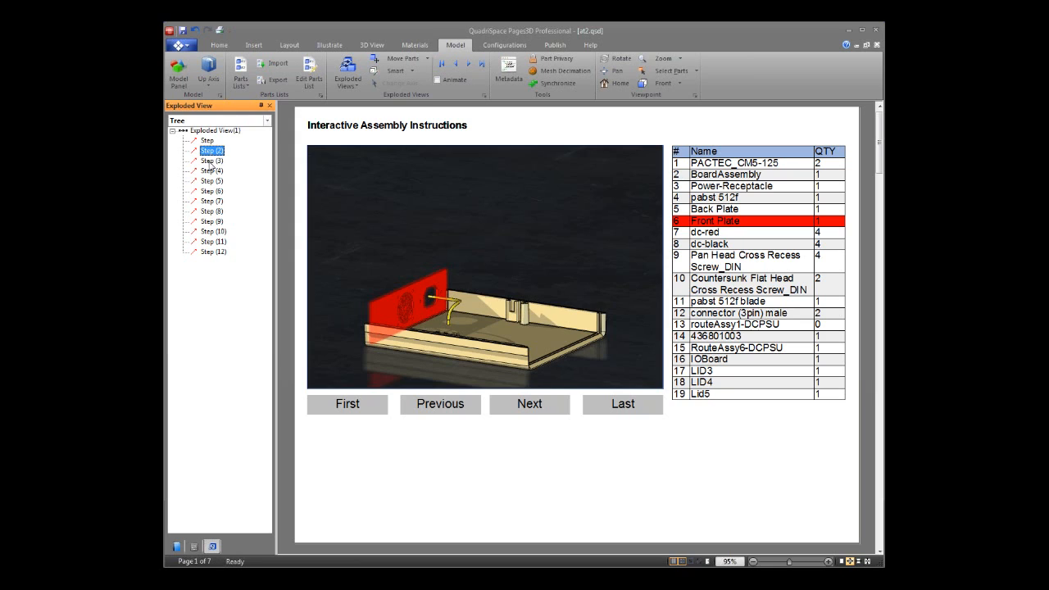
right_click(468, 235)
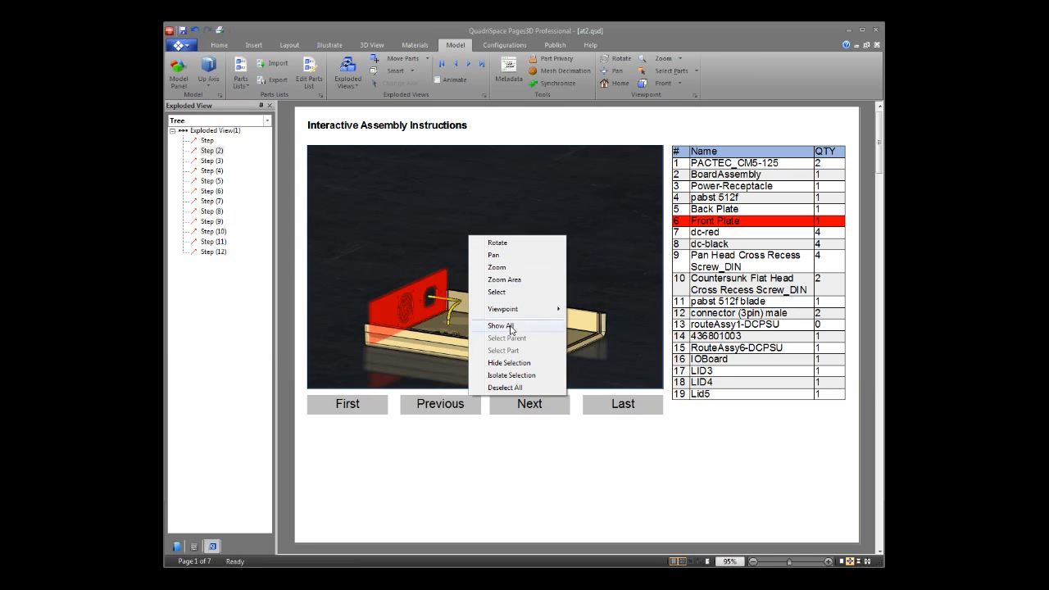
click(513, 328)
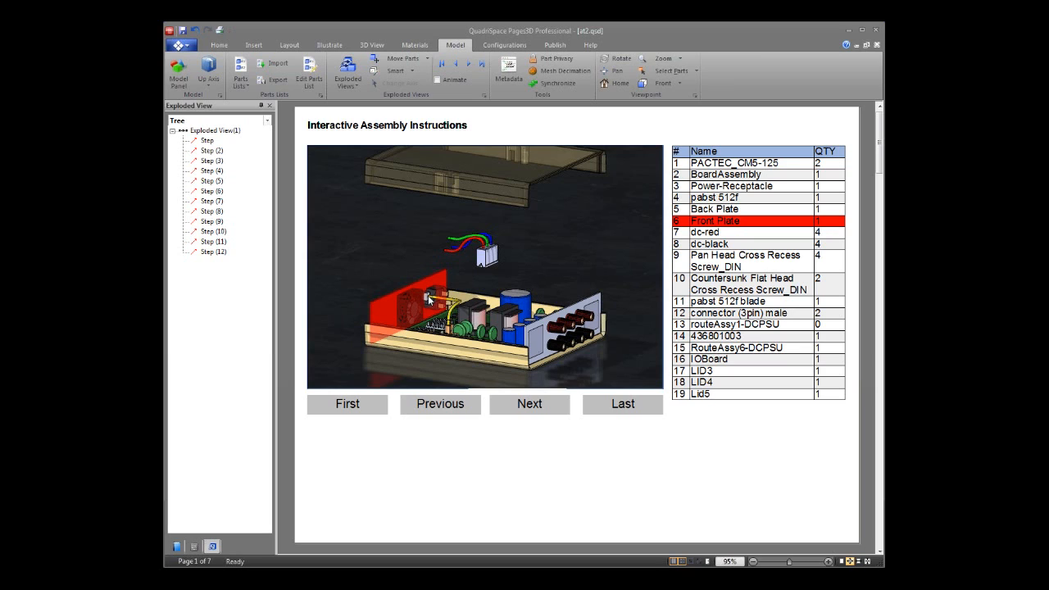
click(212, 170)
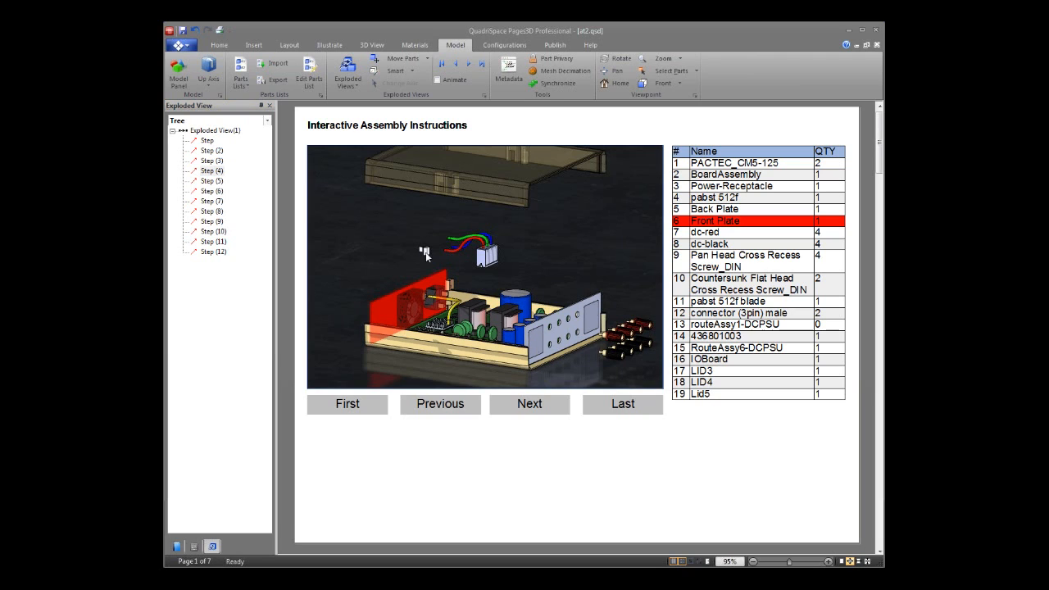
Preview Step (5) and Step (6) of Exploded View(1) and return to Step (3).
click(218, 181)
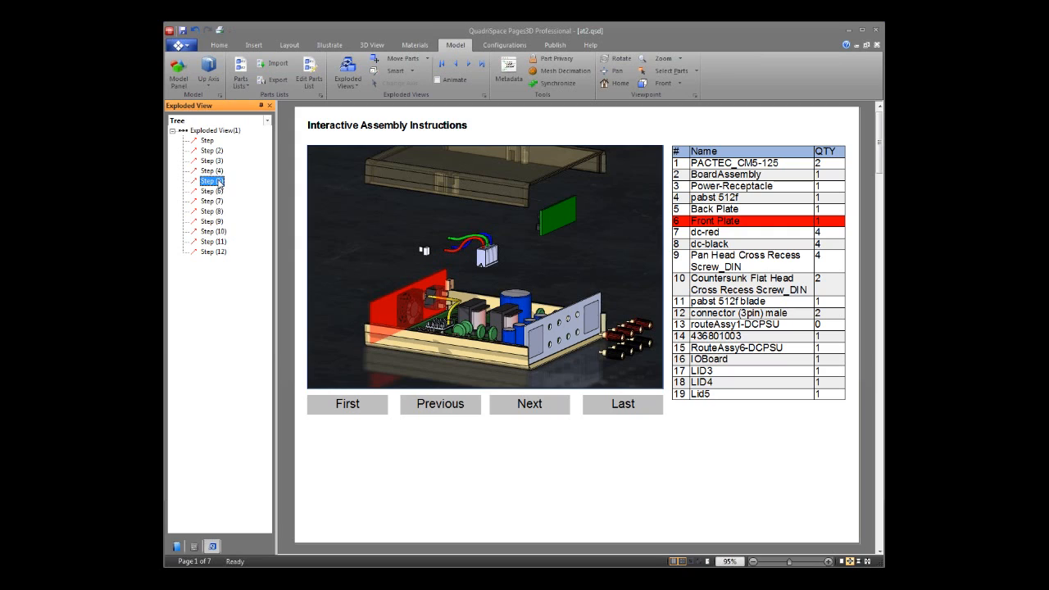
click(212, 191)
click(215, 161)
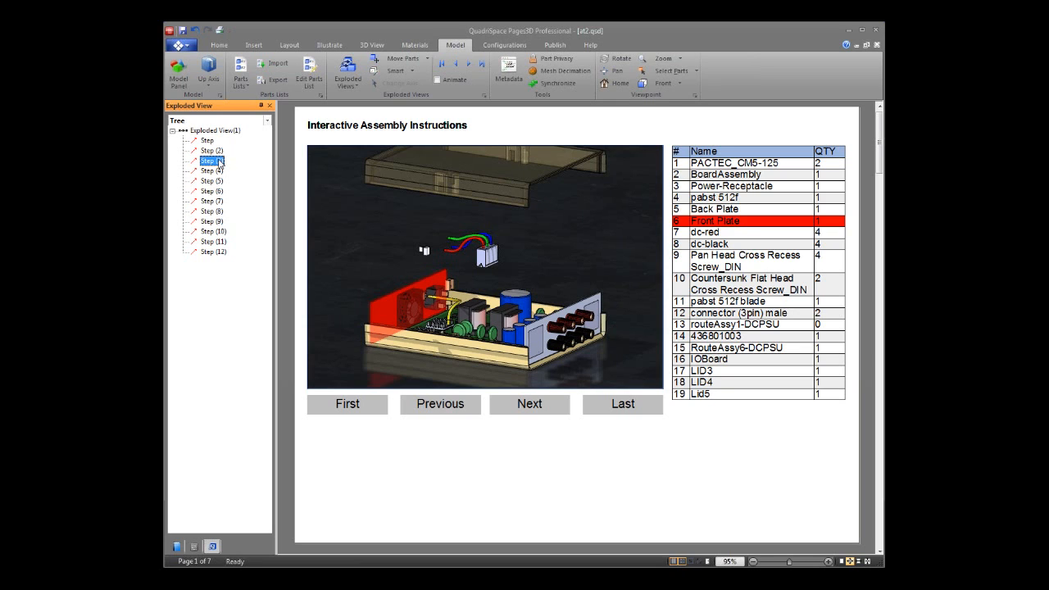
Edit the details of Step (3), adding Cable-RouteAssy2-DCPSU to its parts with the Y translation of 0.04, and finish the edit.
right_click(219, 161)
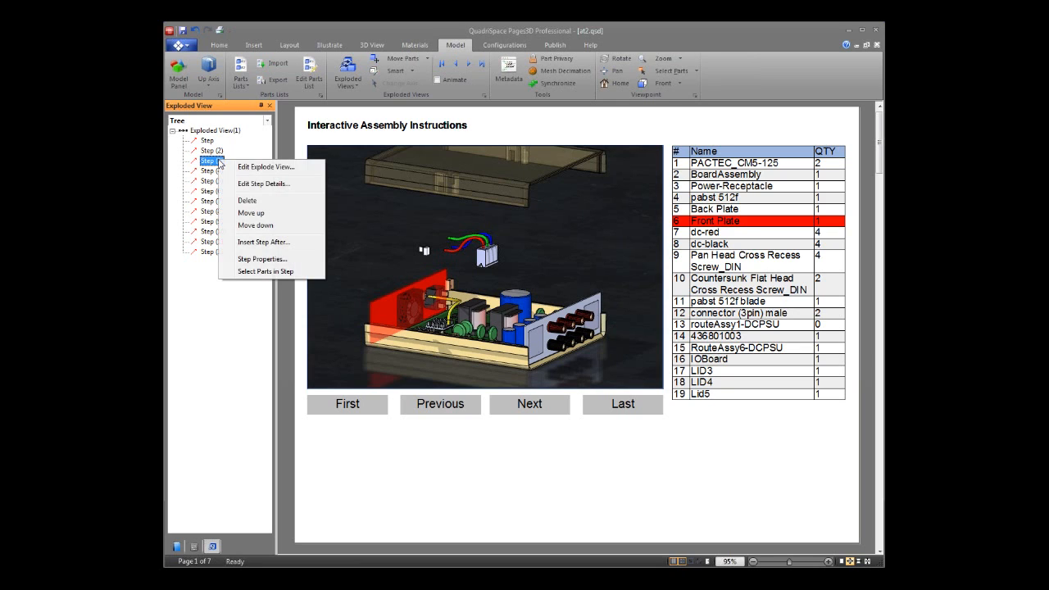
click(279, 185)
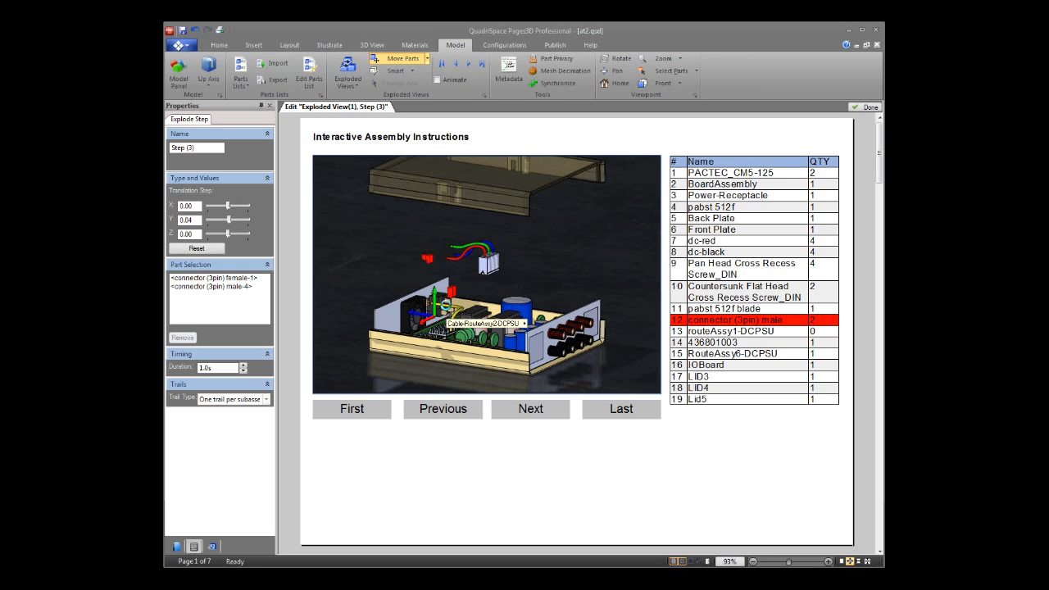
click(503, 325)
ctrl+click(500, 319)
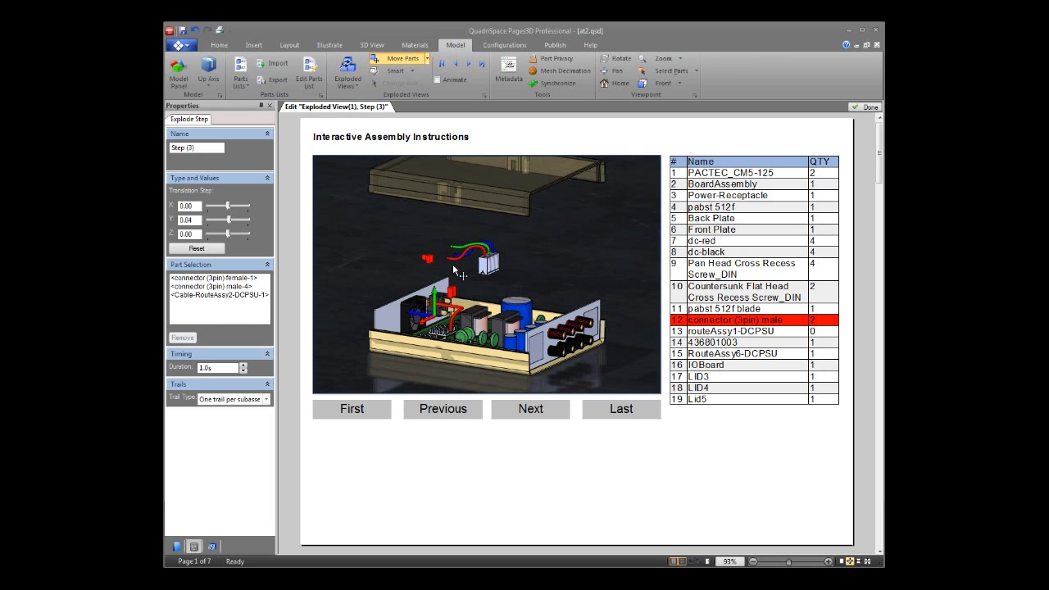
click(197, 220)
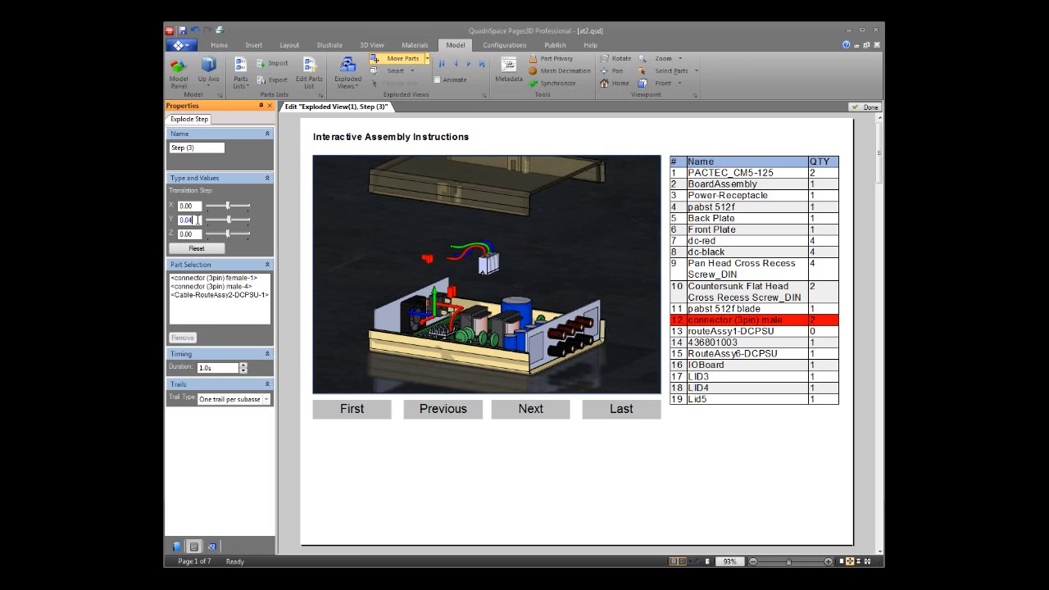
key(Return)
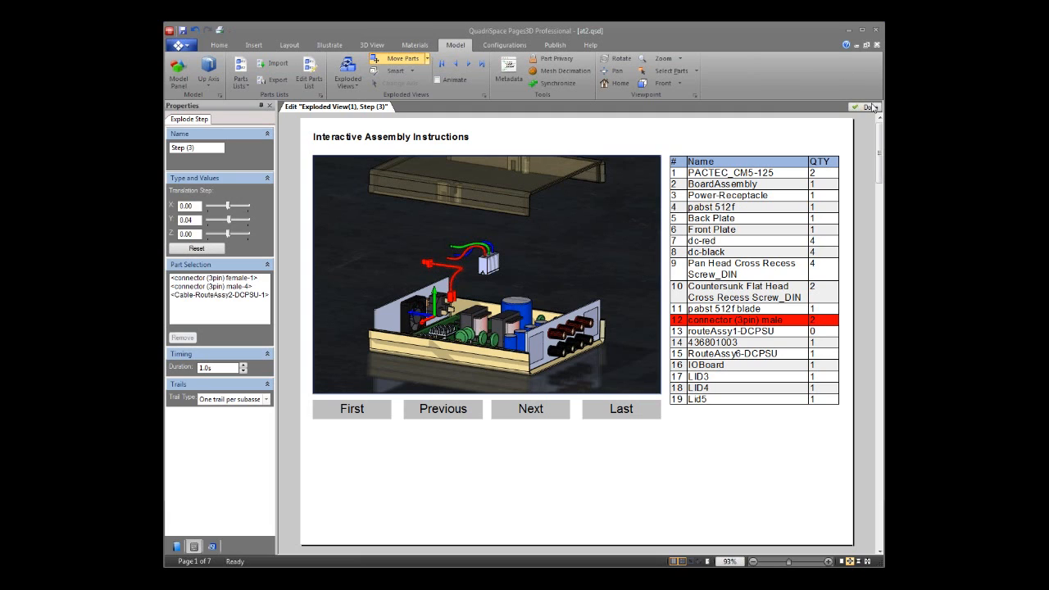
click(867, 107)
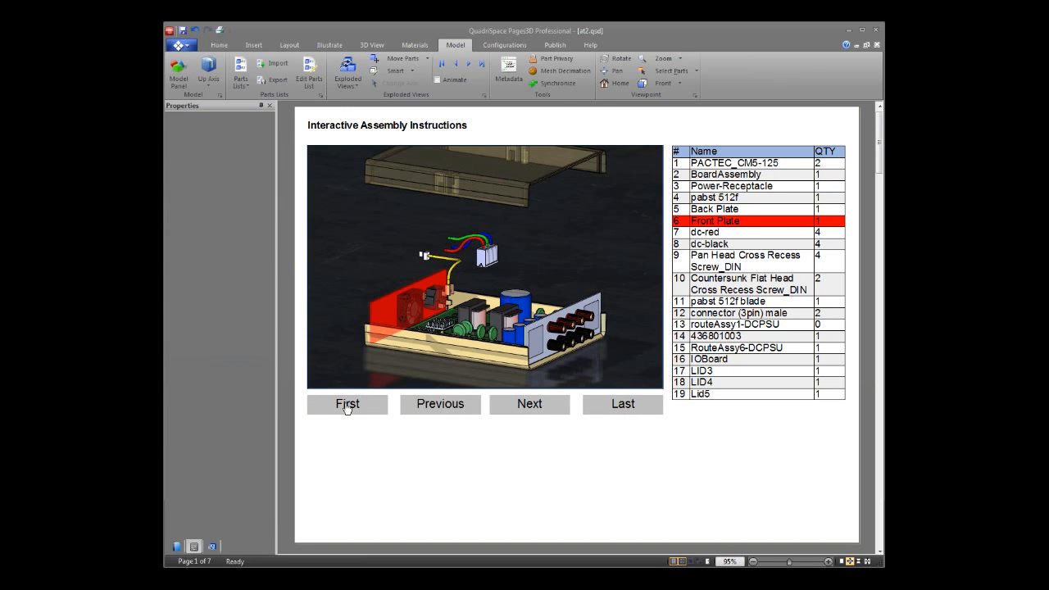
Check the front plate and back plate instruction steps and show the storyboard Assembly Instructions for Power Supply.
click(346, 407)
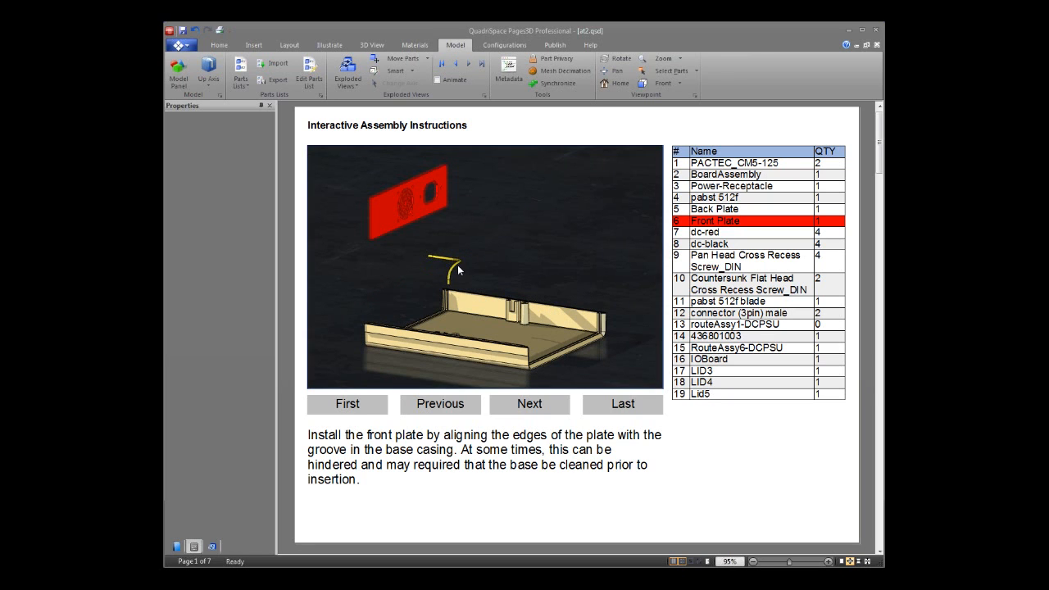
click(529, 404)
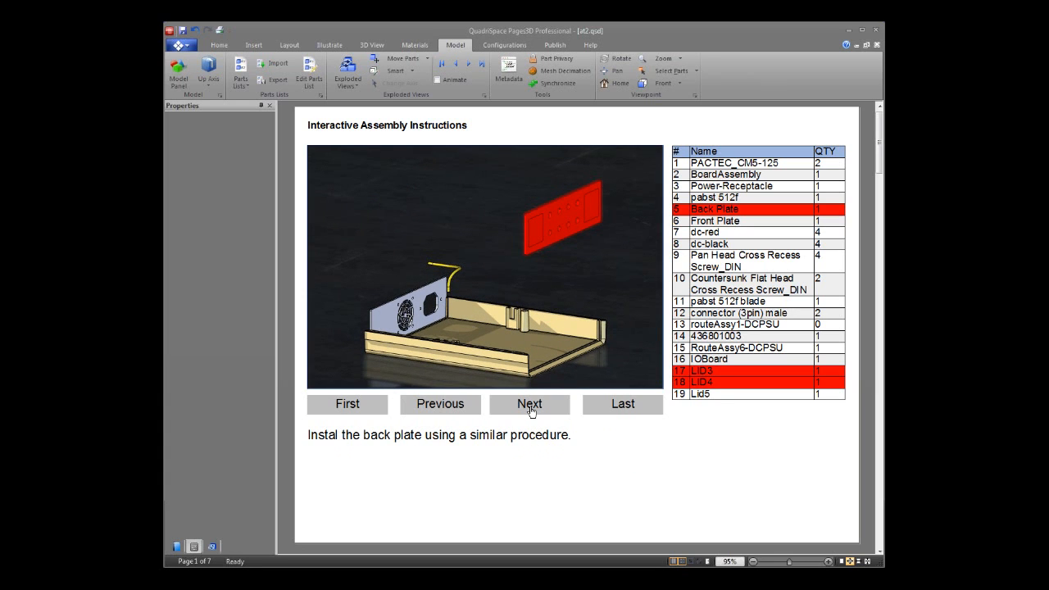
click(331, 45)
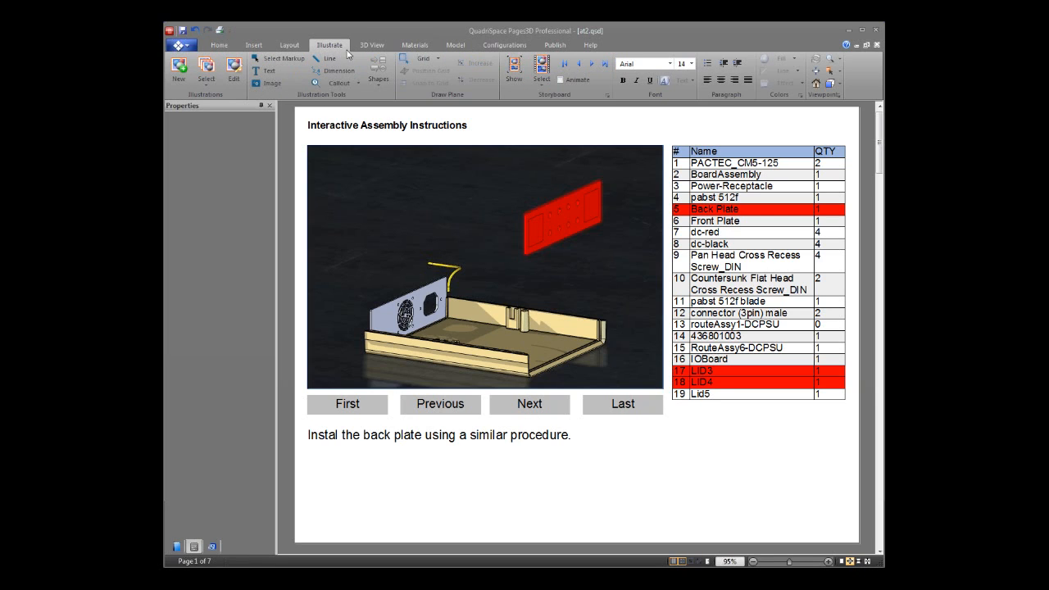
click(541, 82)
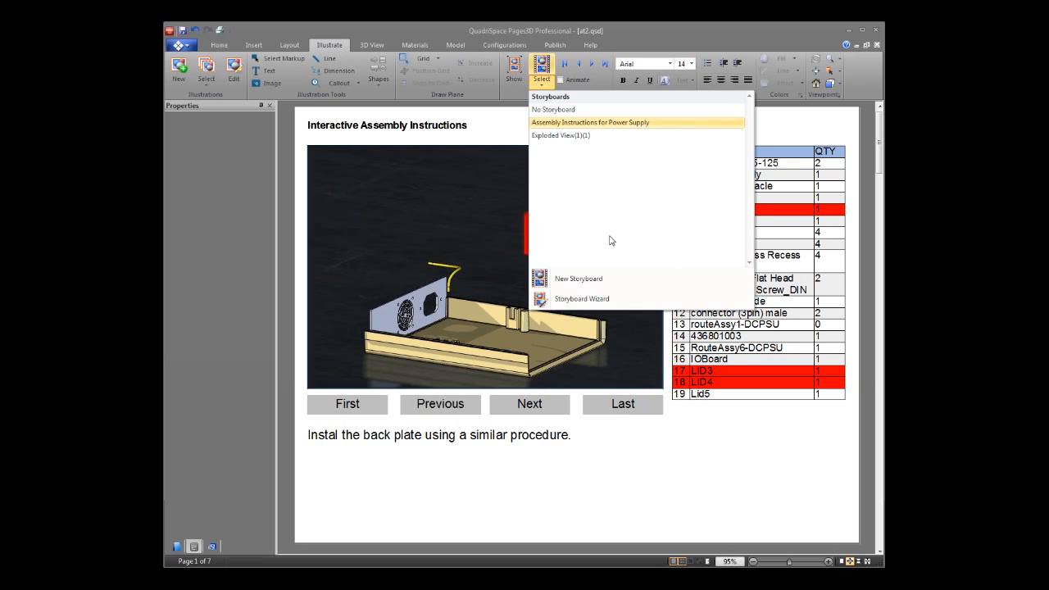
click(584, 123)
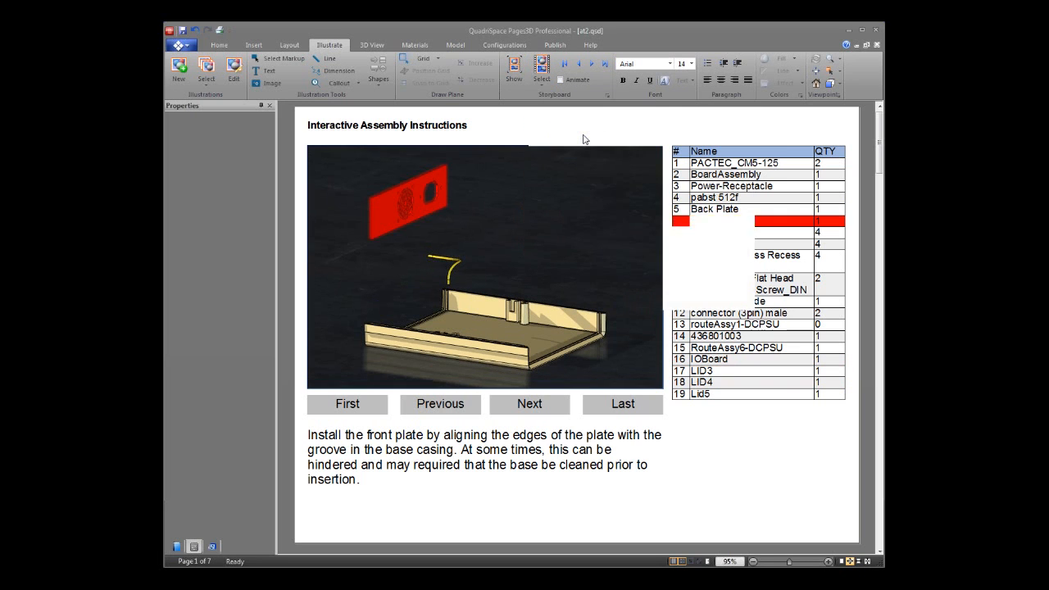
click(510, 76)
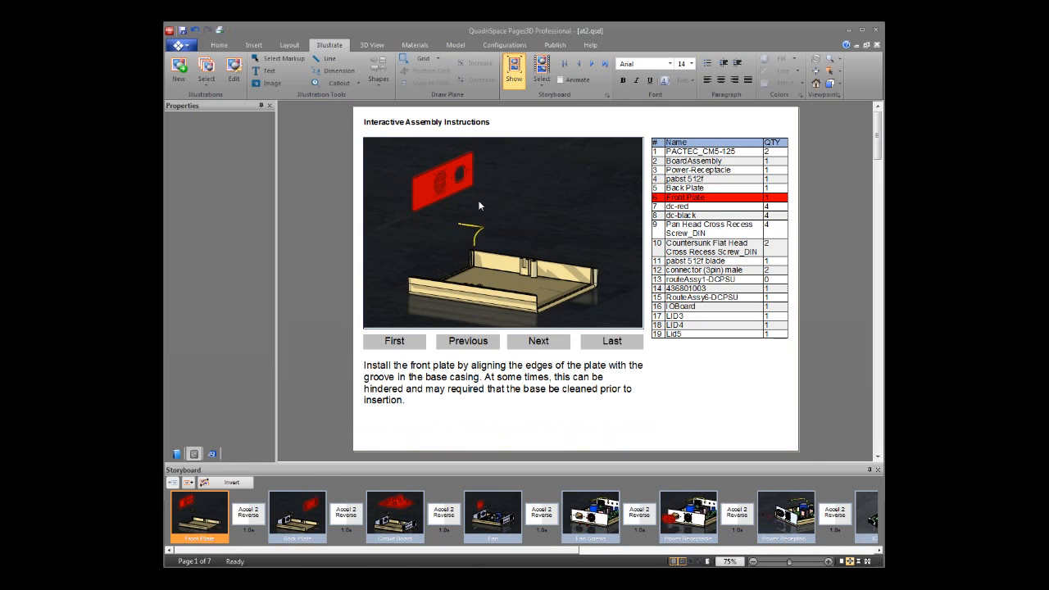
Edit the storyboard's illustrations, hiding the loose yellow cable in Front Plate, Back Plate, Circuit Board and Fan.
right_click(198, 503)
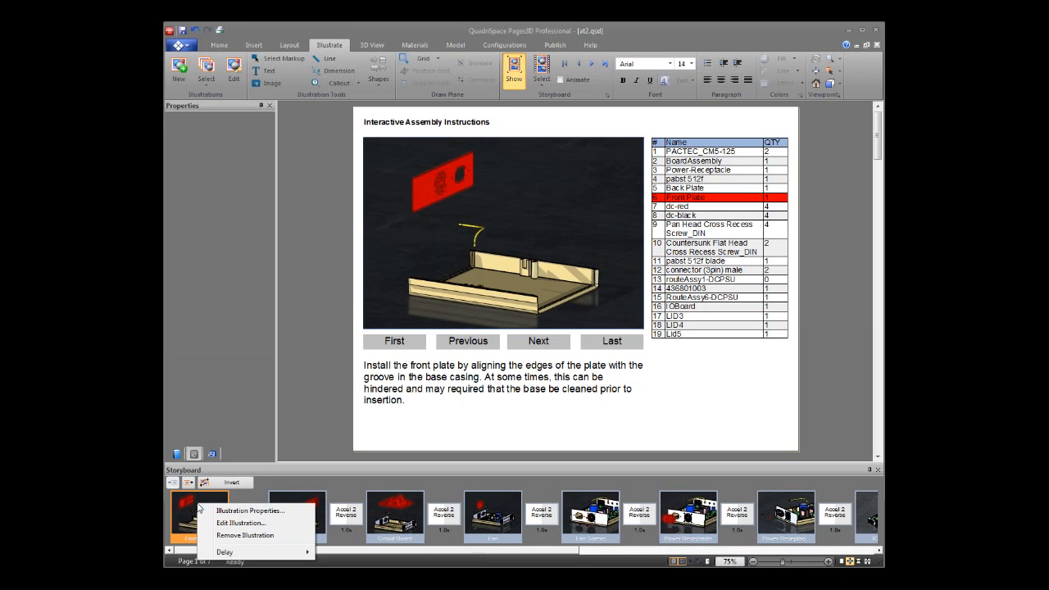
click(241, 522)
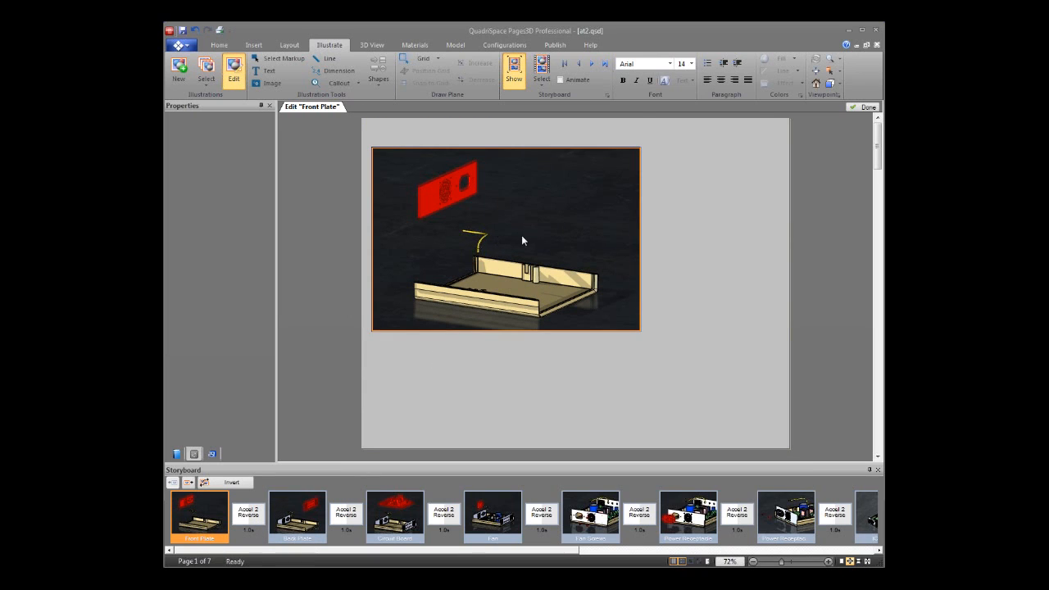
click(301, 525)
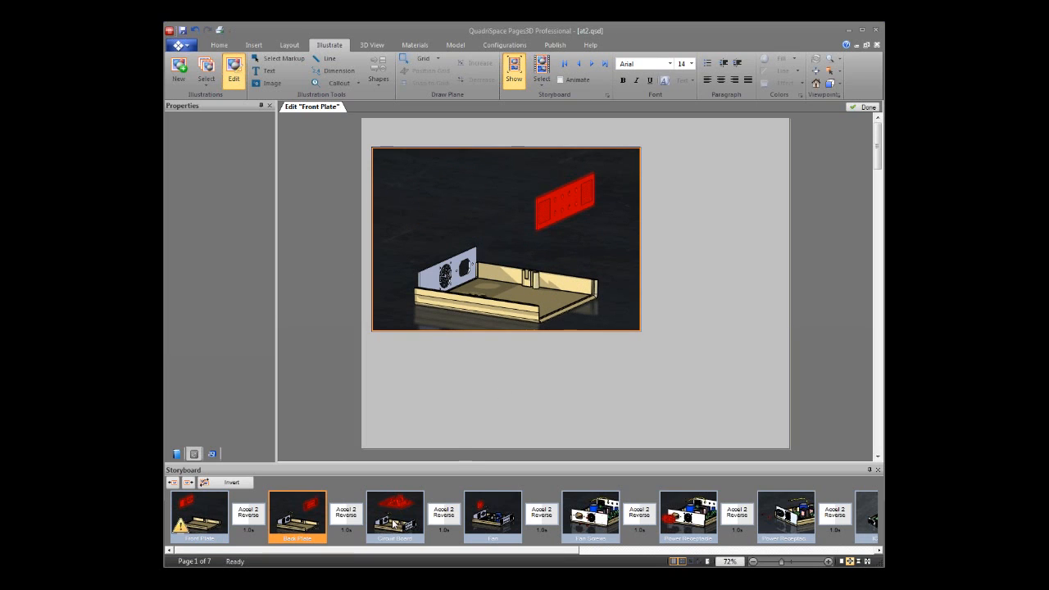
click(395, 524)
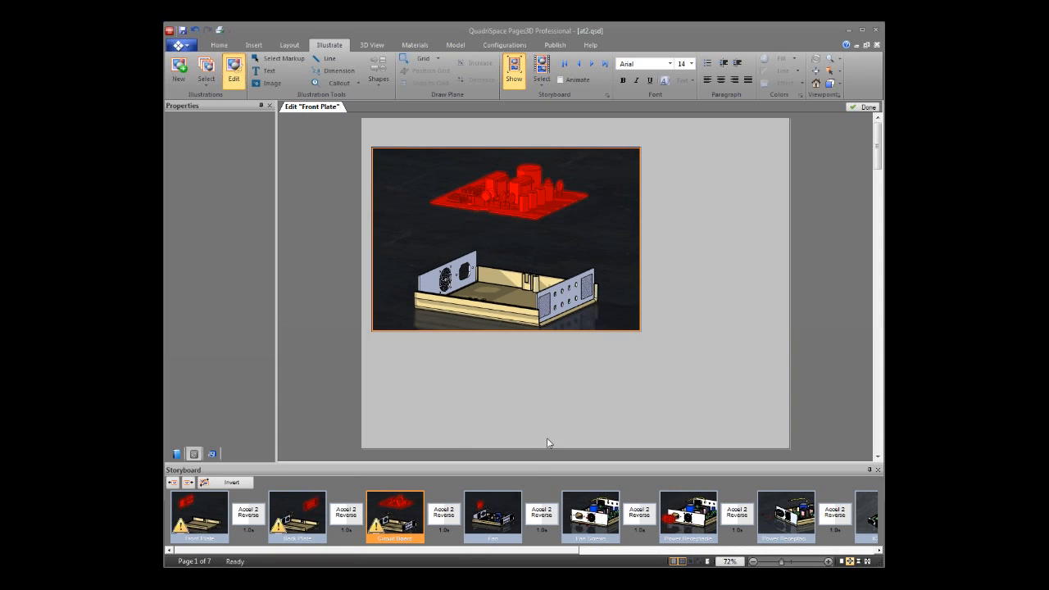
click(511, 513)
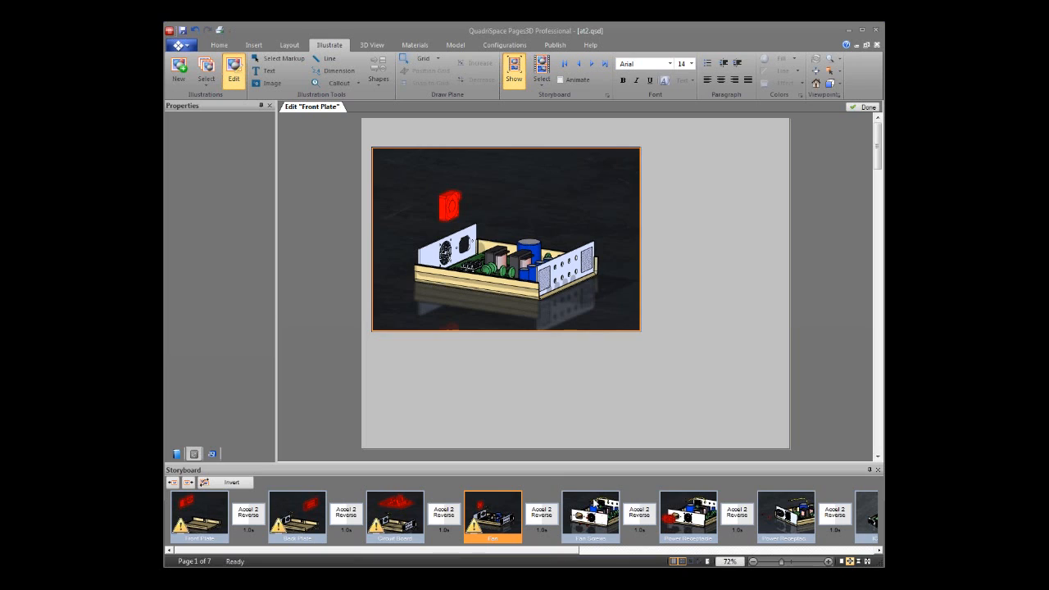
Hide the yellow cable in the Power Receptacle, receptacle screws and IO Board illustrations and finish editing.
click(595, 503)
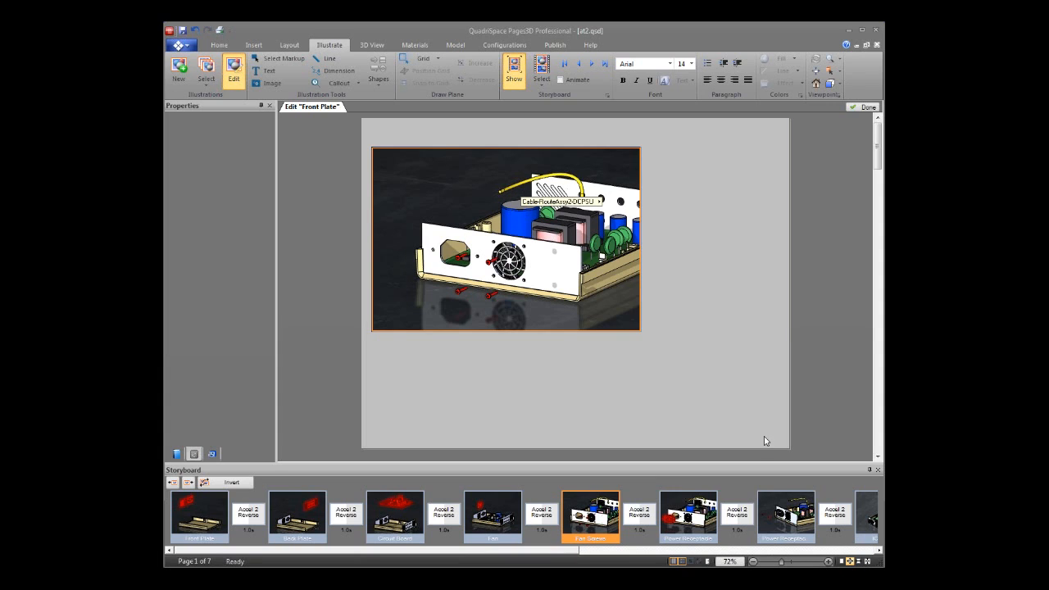
click(701, 518)
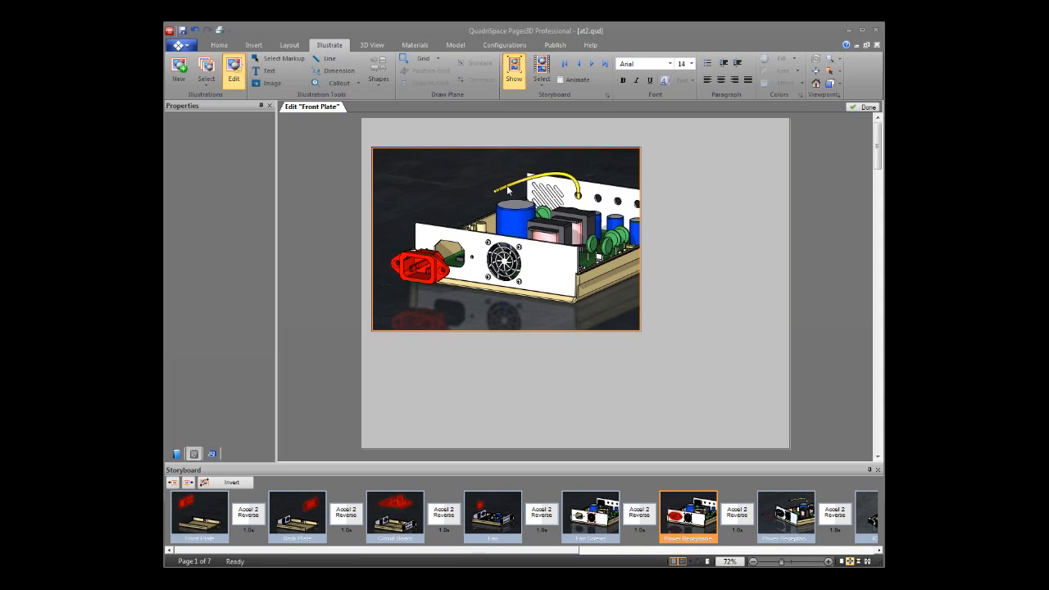
click(507, 188)
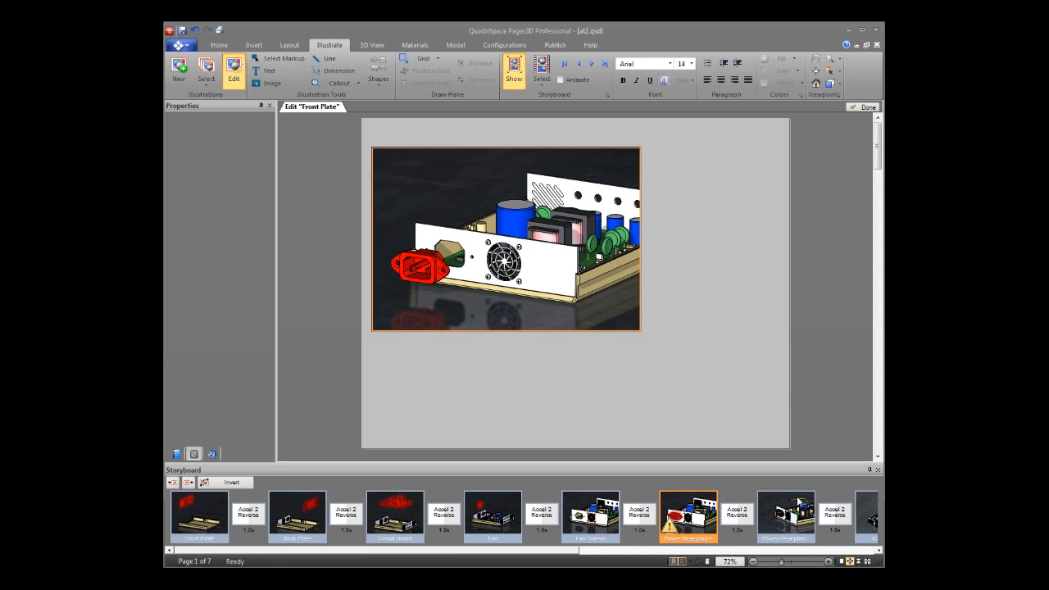
click(792, 524)
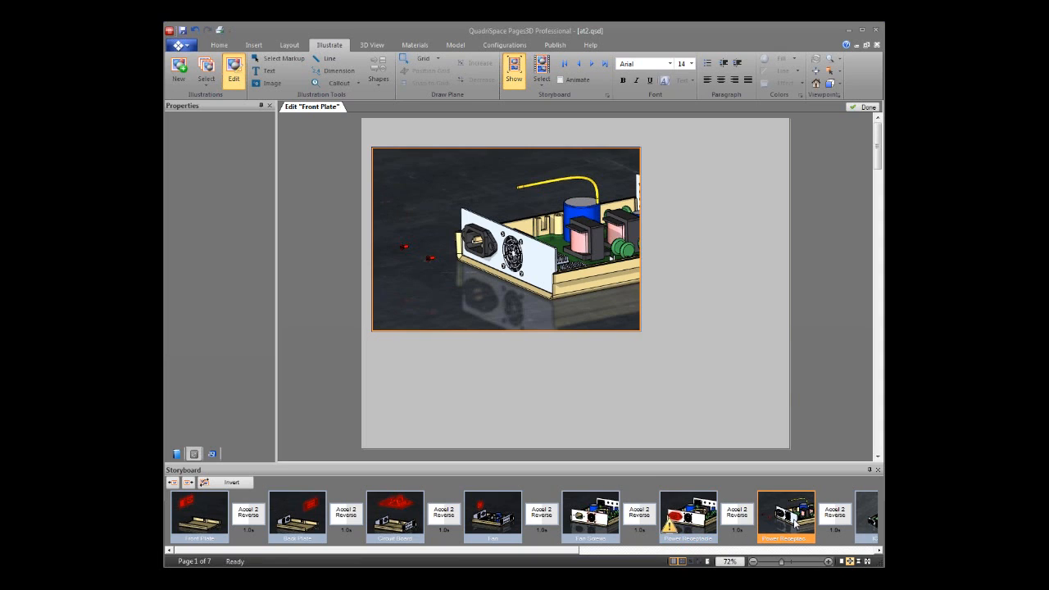
click(528, 190)
click(871, 523)
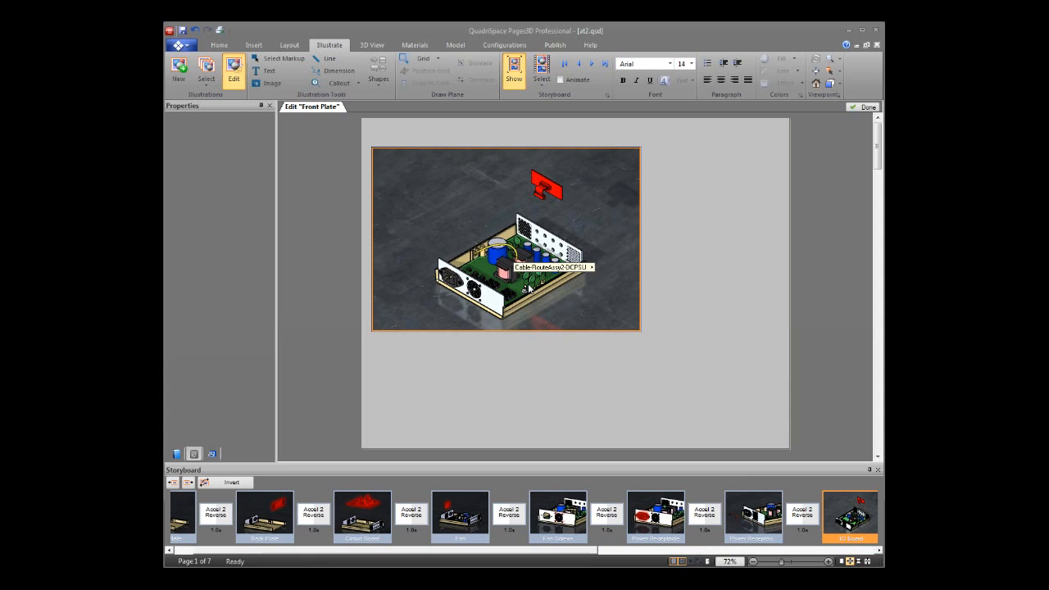
click(810, 553)
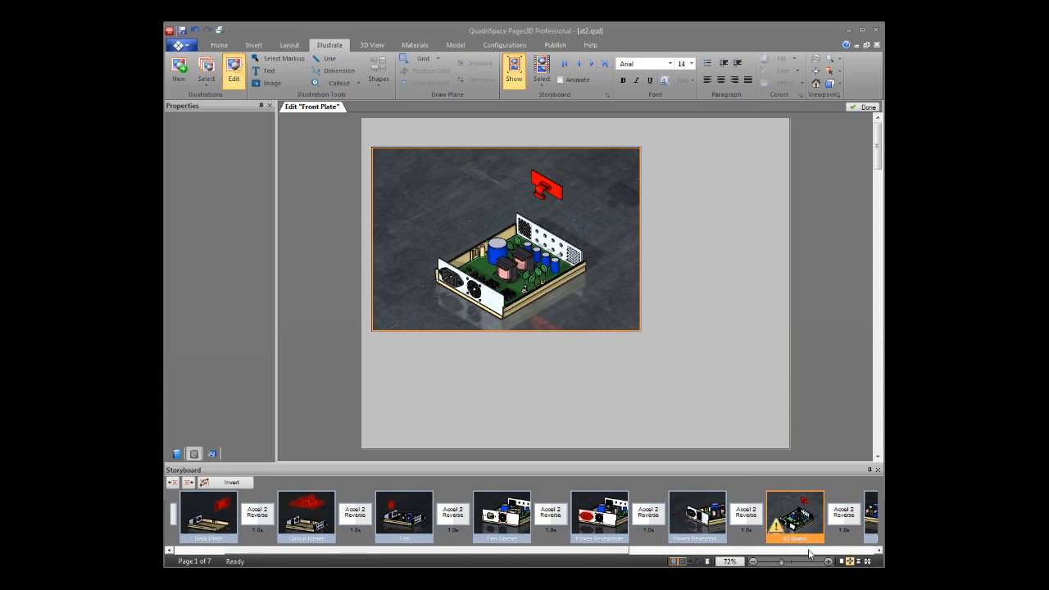
click(835, 552)
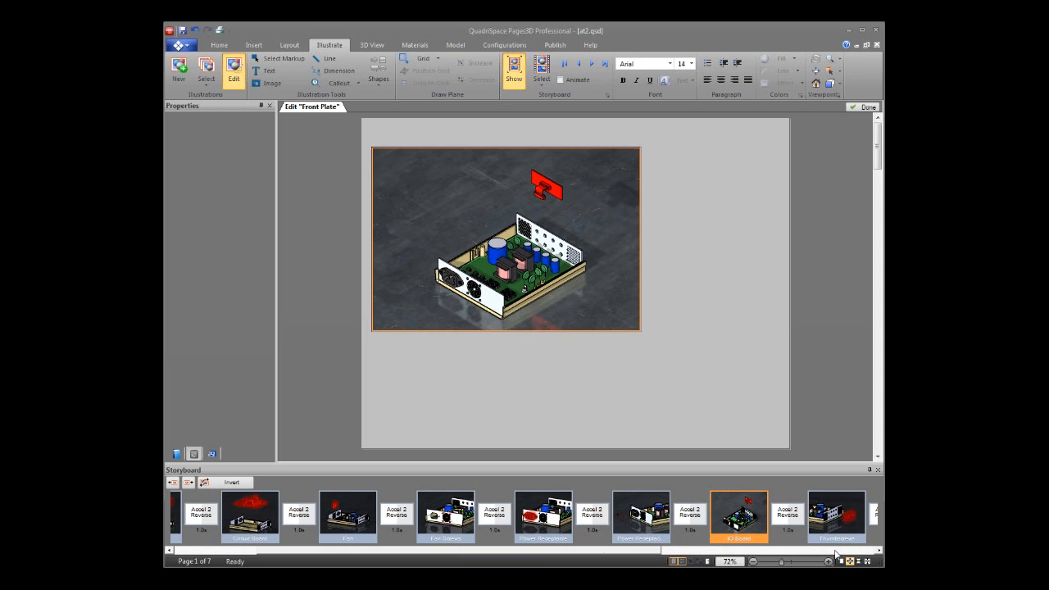
click(860, 107)
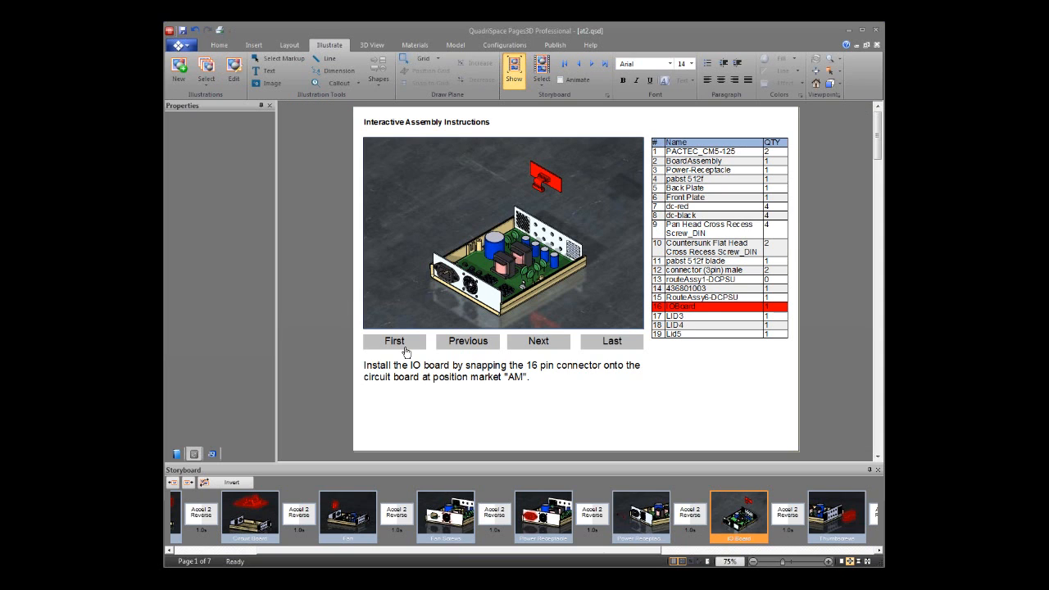
Replay the interactive assembly instructions from the front plate step through the power receptacle screws step.
click(394, 342)
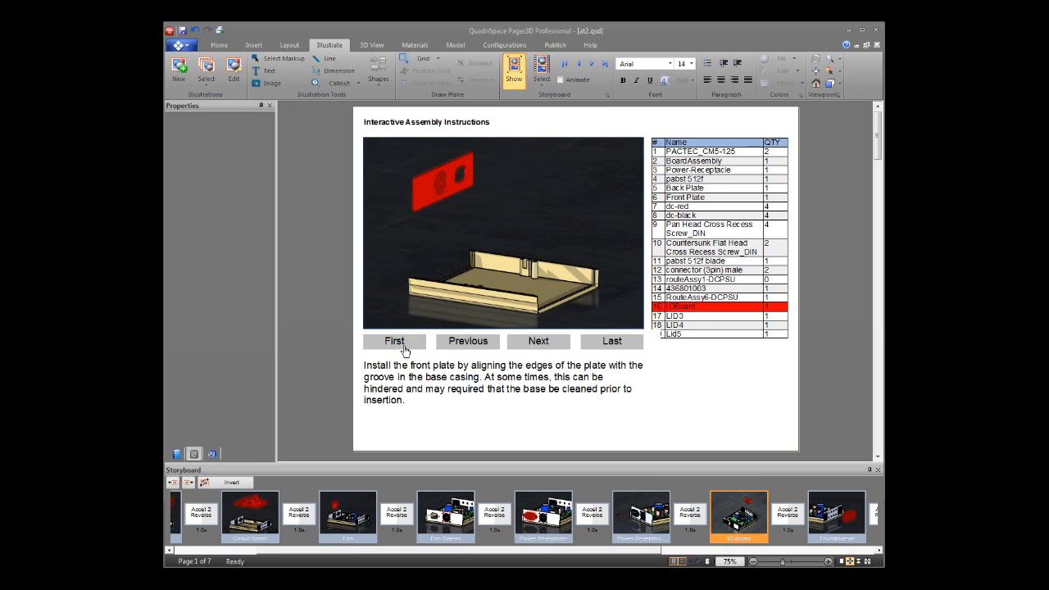
click(533, 343)
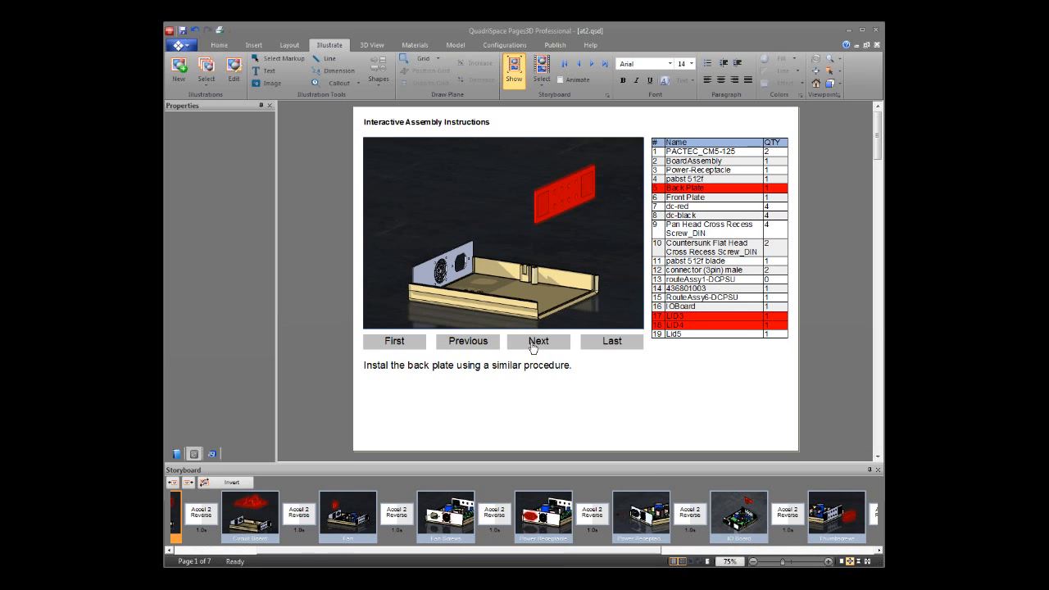
click(533, 343)
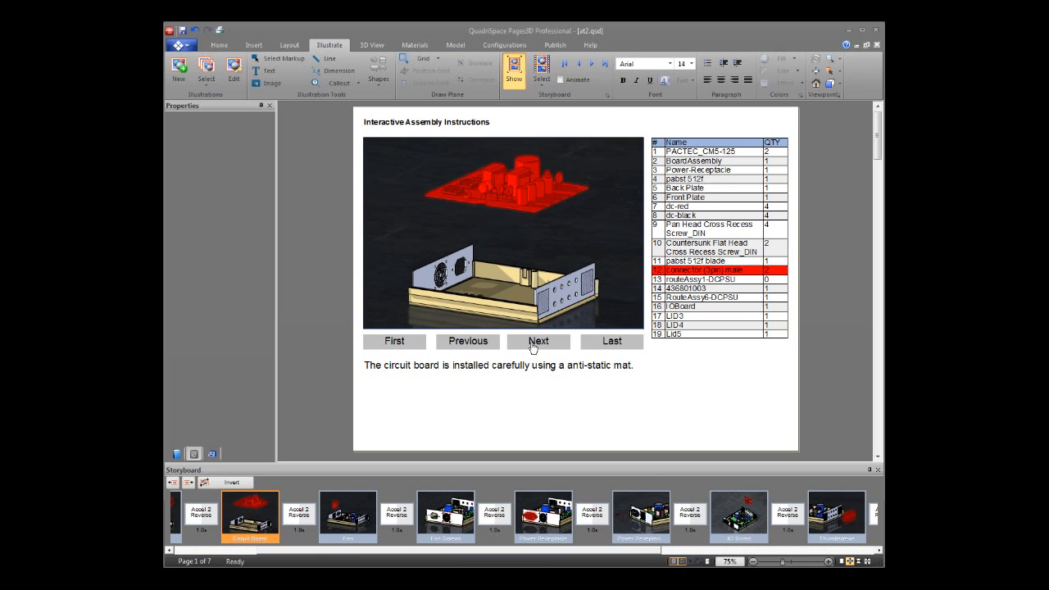
click(533, 342)
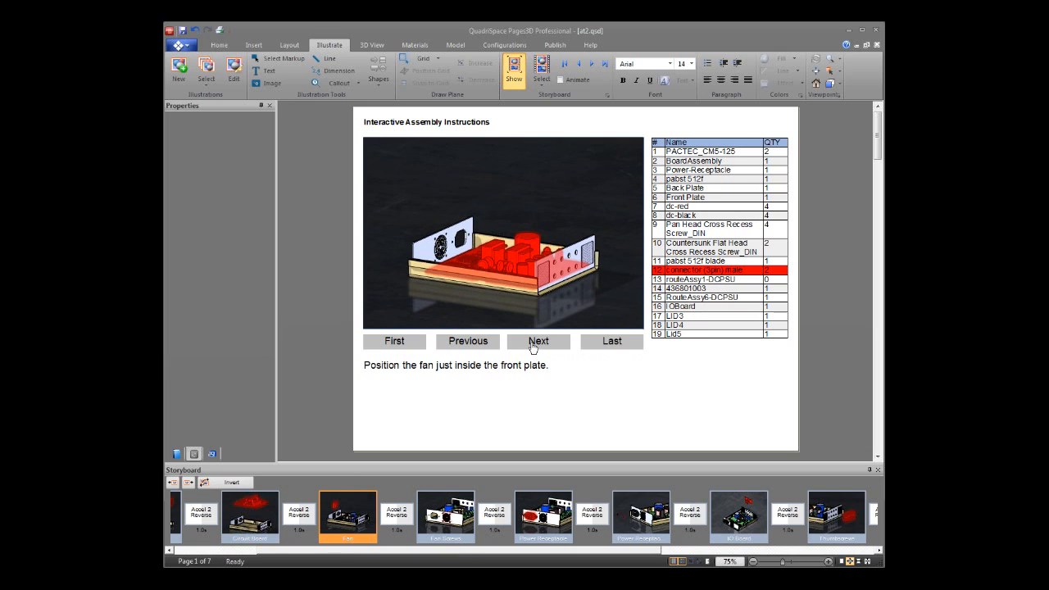
click(532, 344)
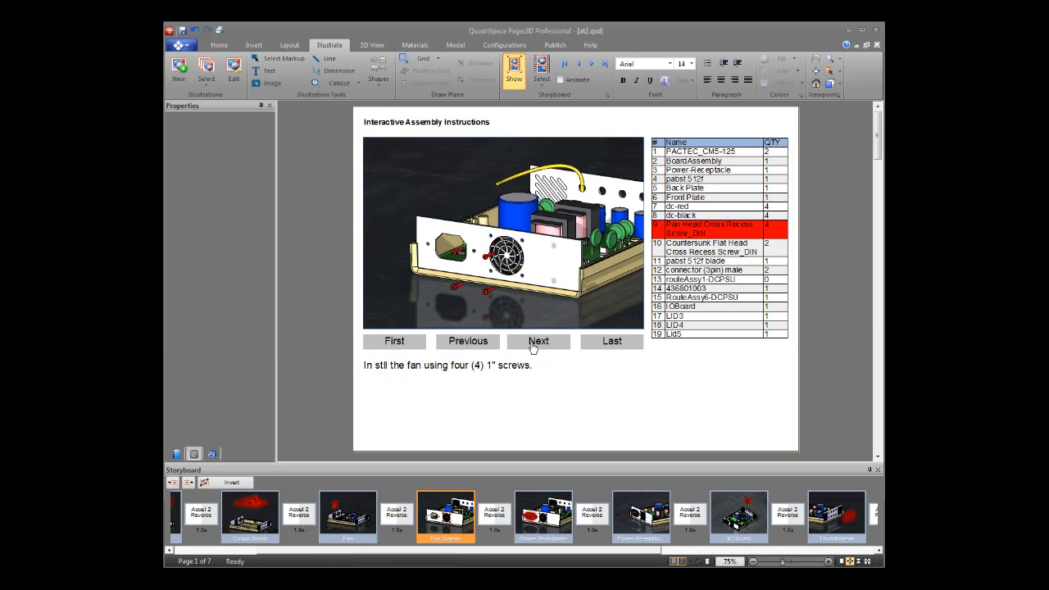
click(533, 348)
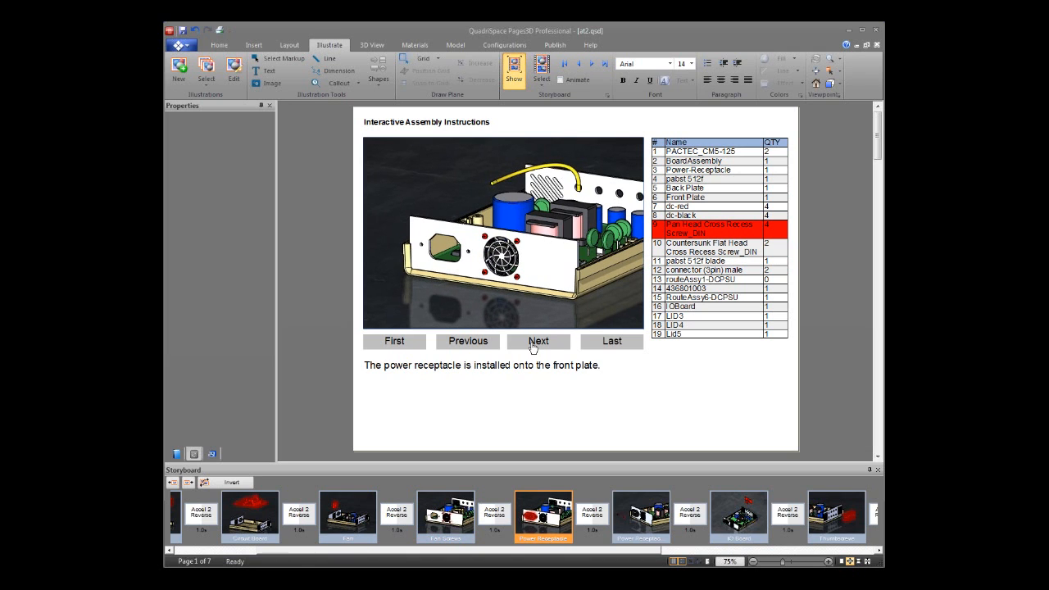
click(532, 347)
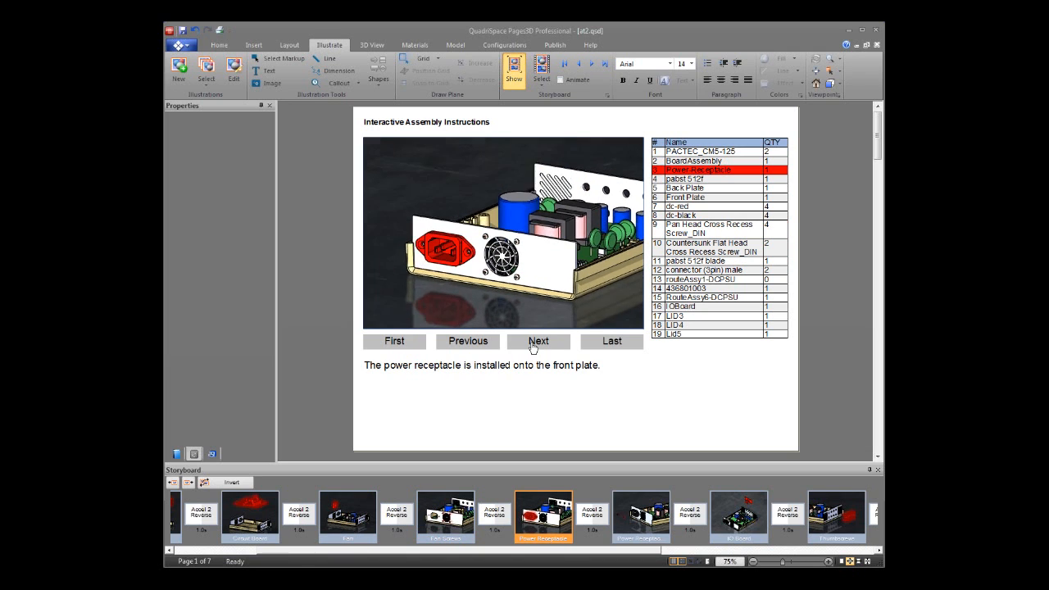
click(532, 347)
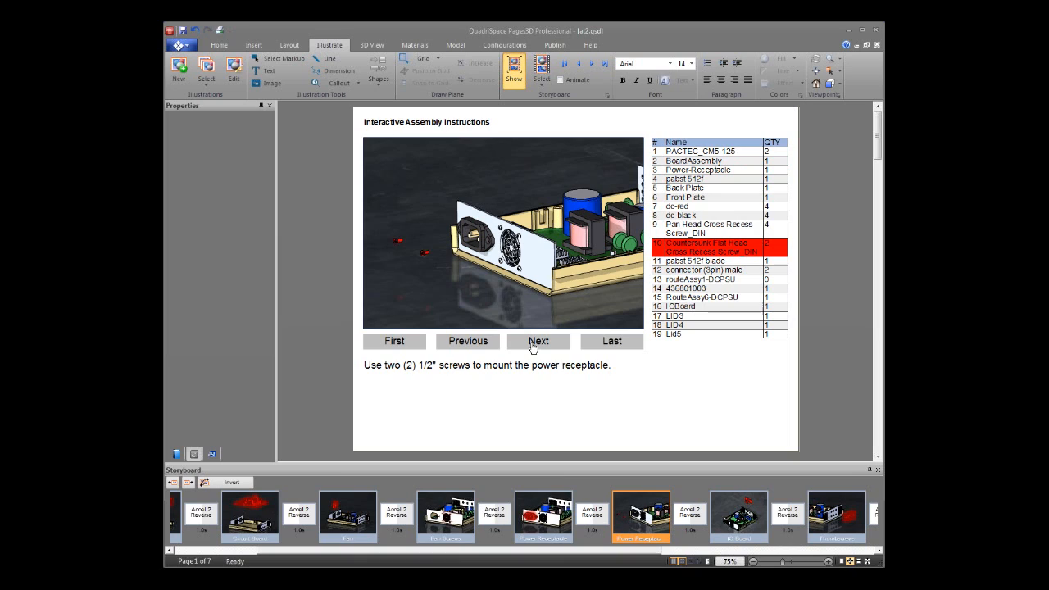
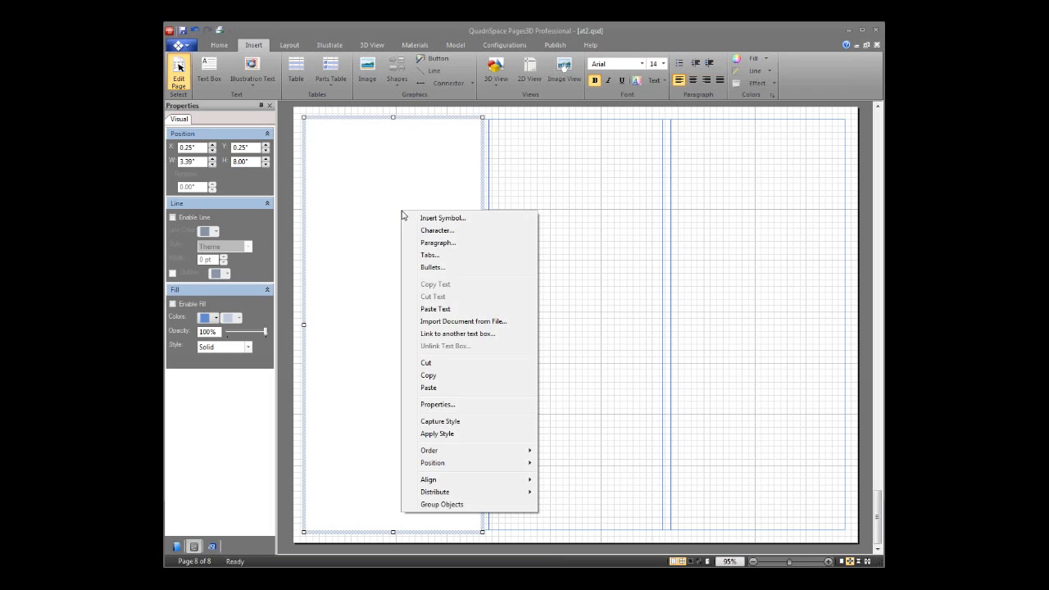
Import the warranty information Word document from the Power supply project folder into the first-column text box on page 8.
click(461, 321)
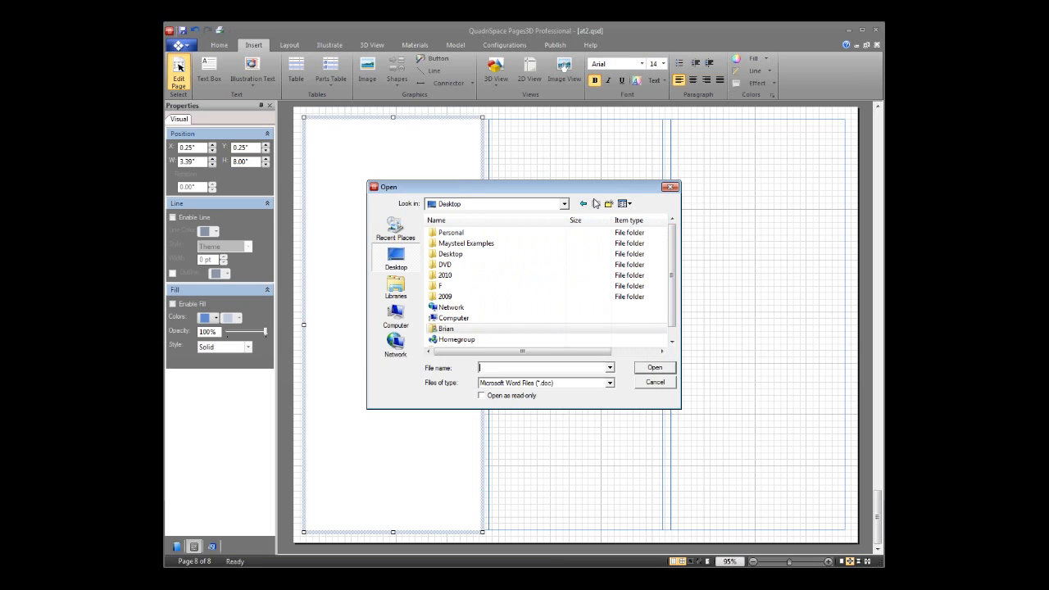
double_click(448, 286)
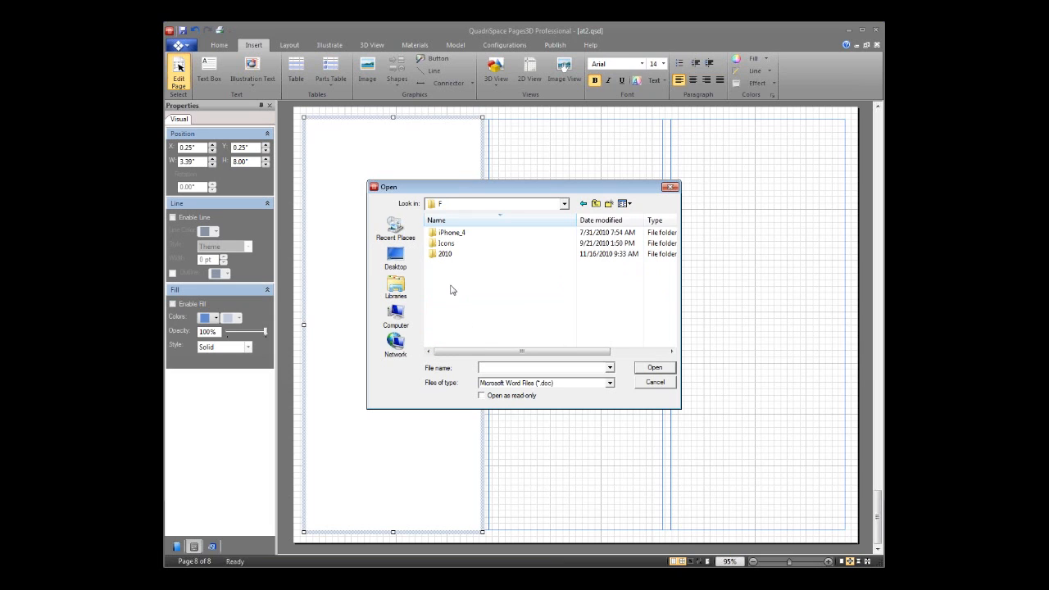
double_click(445, 254)
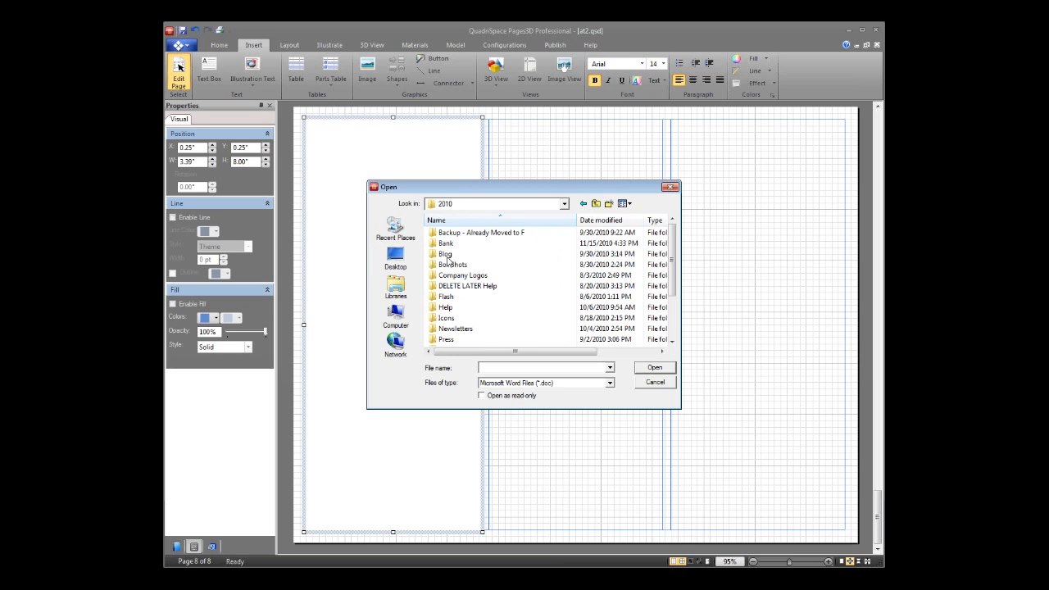
scroll(491, 324, down, 2)
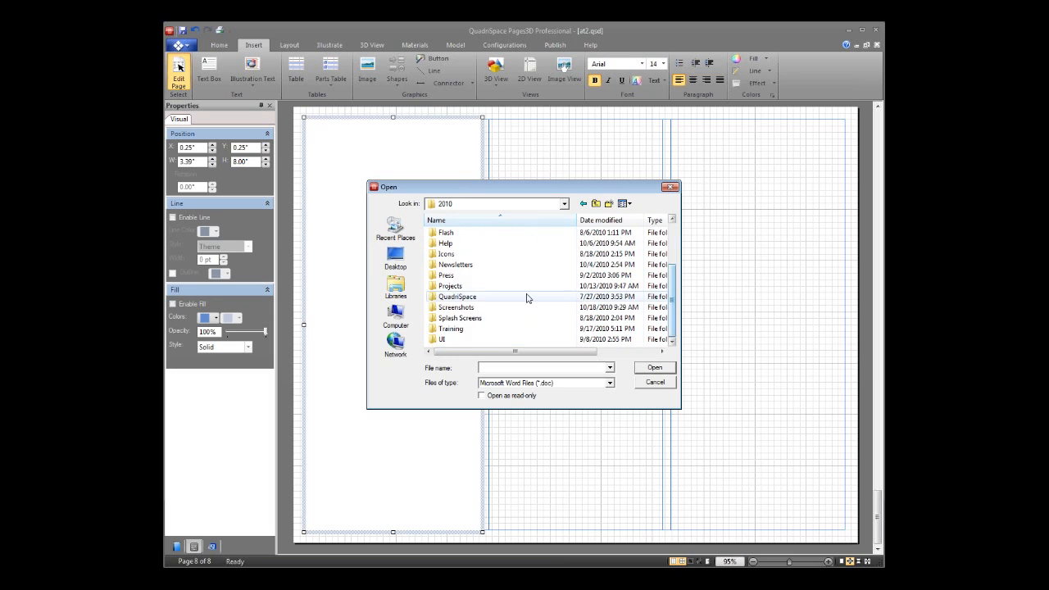
double_click(457, 296)
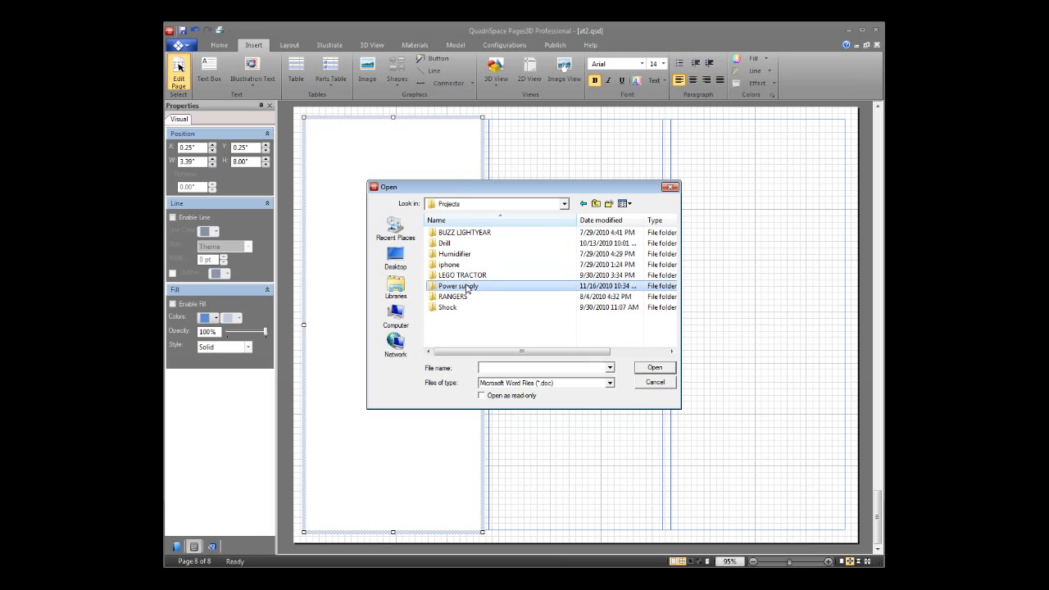
double_click(463, 285)
click(475, 318)
click(655, 368)
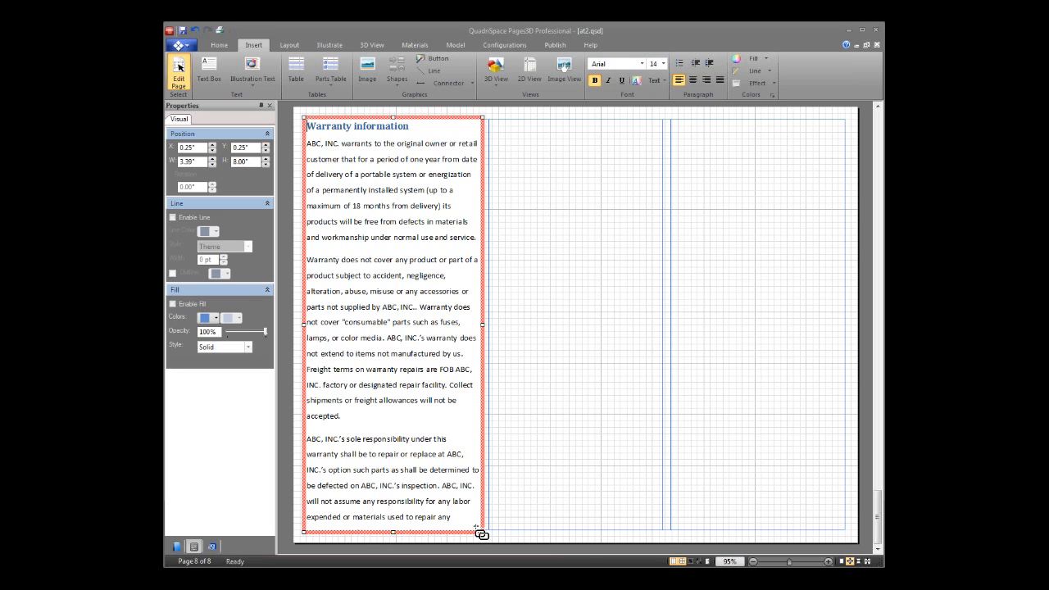
Continue the warranty text in a linked 3.39" by 8.00" text box filling the first column of a new page 9.
click(482, 534)
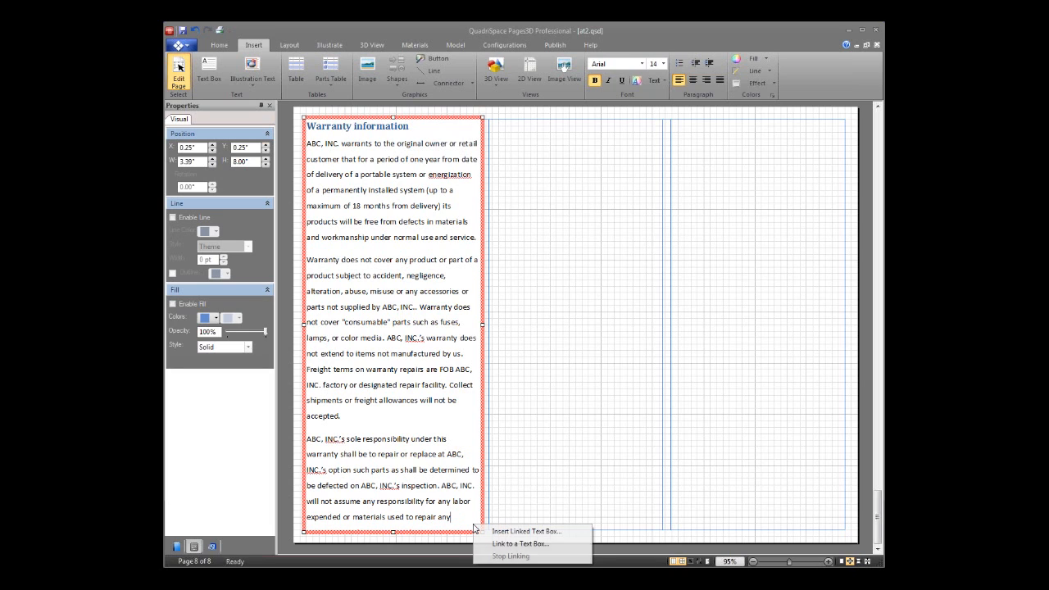
click(528, 532)
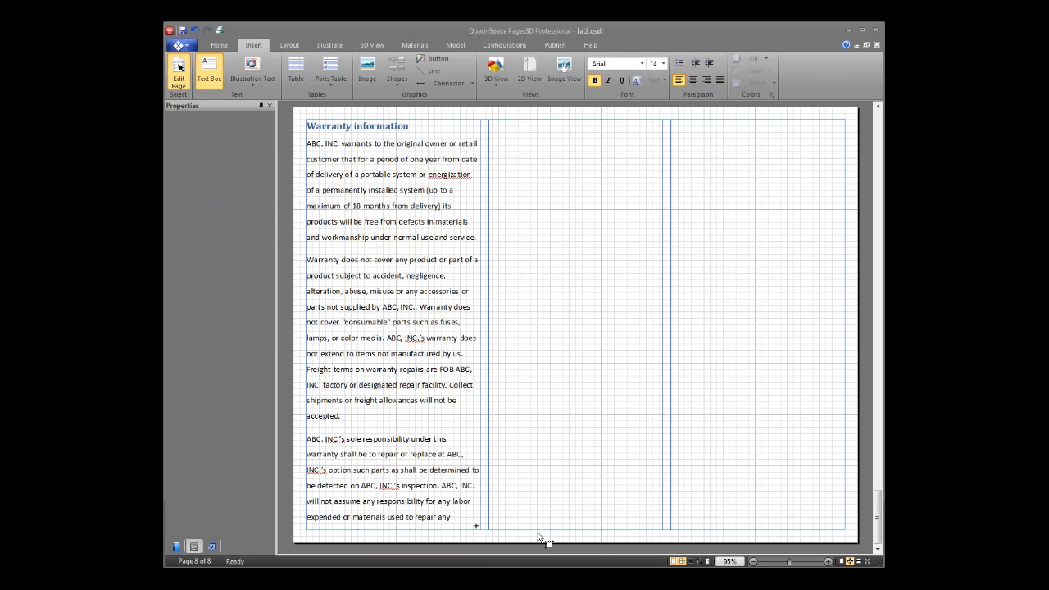
click(218, 45)
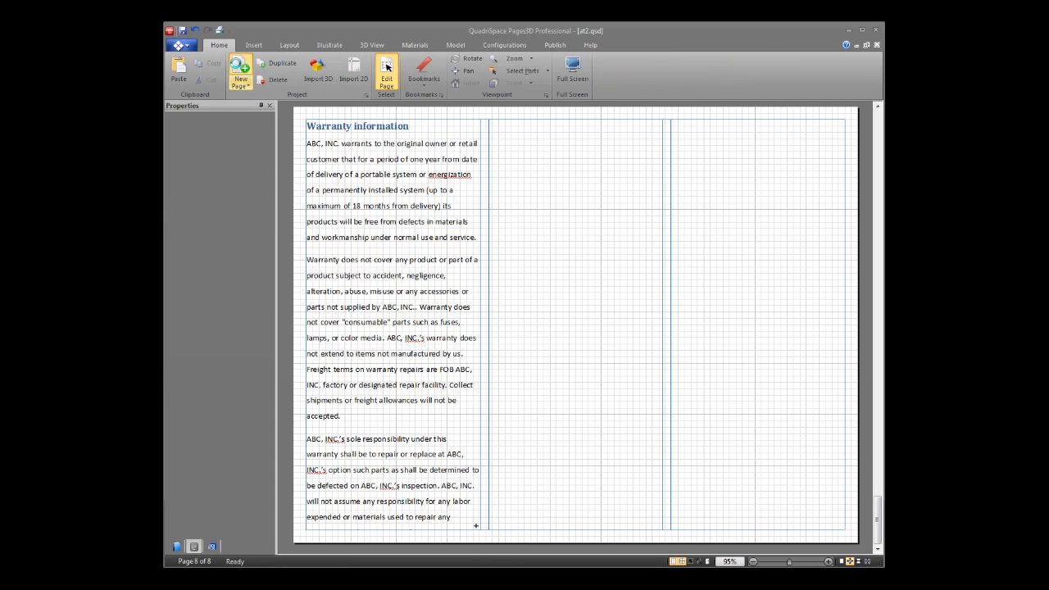
click(240, 67)
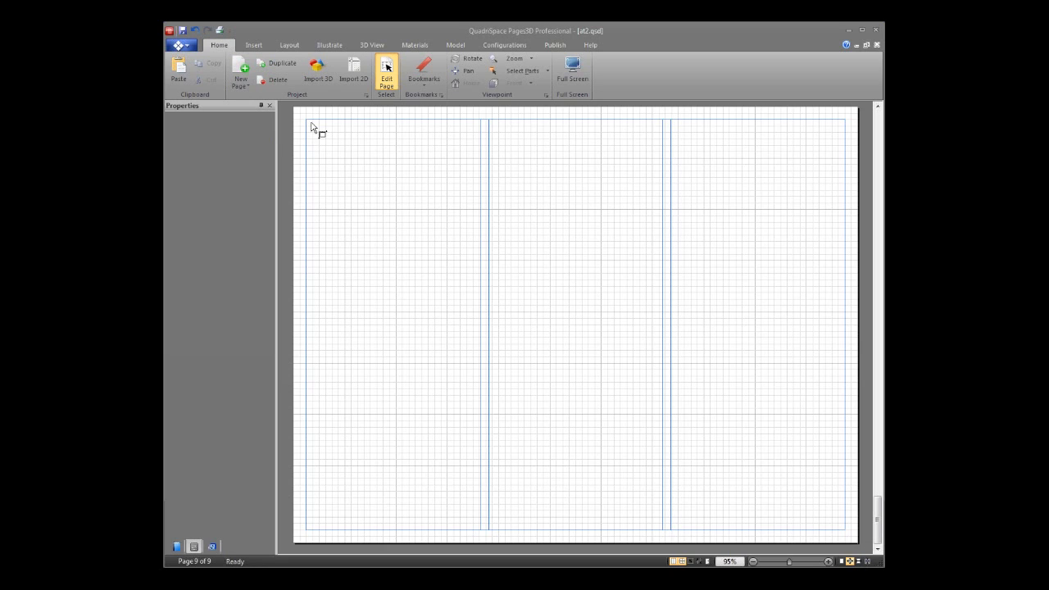
drag(306, 120, 482, 530)
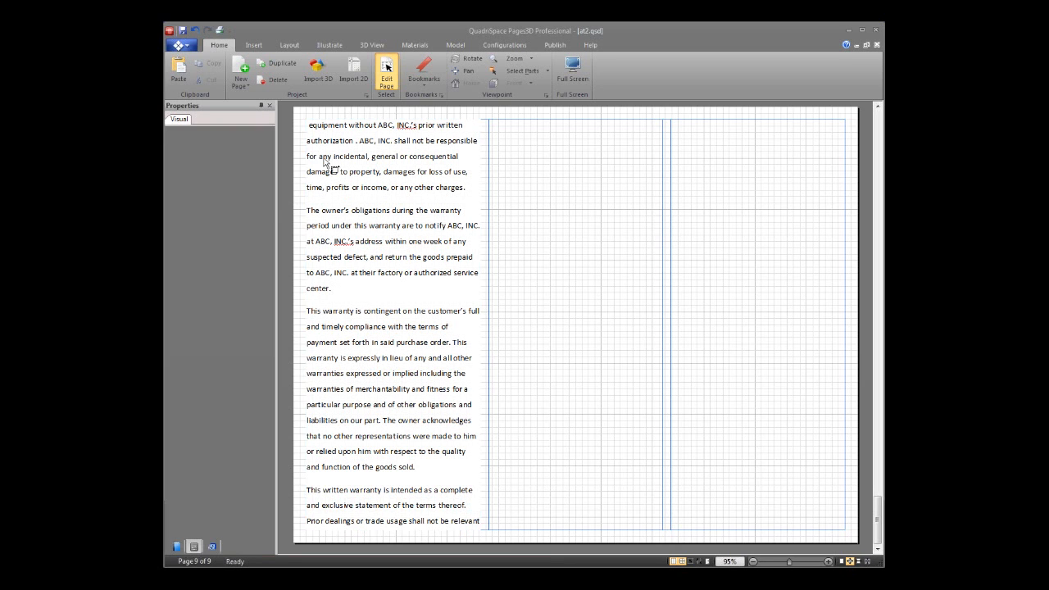
click(877, 186)
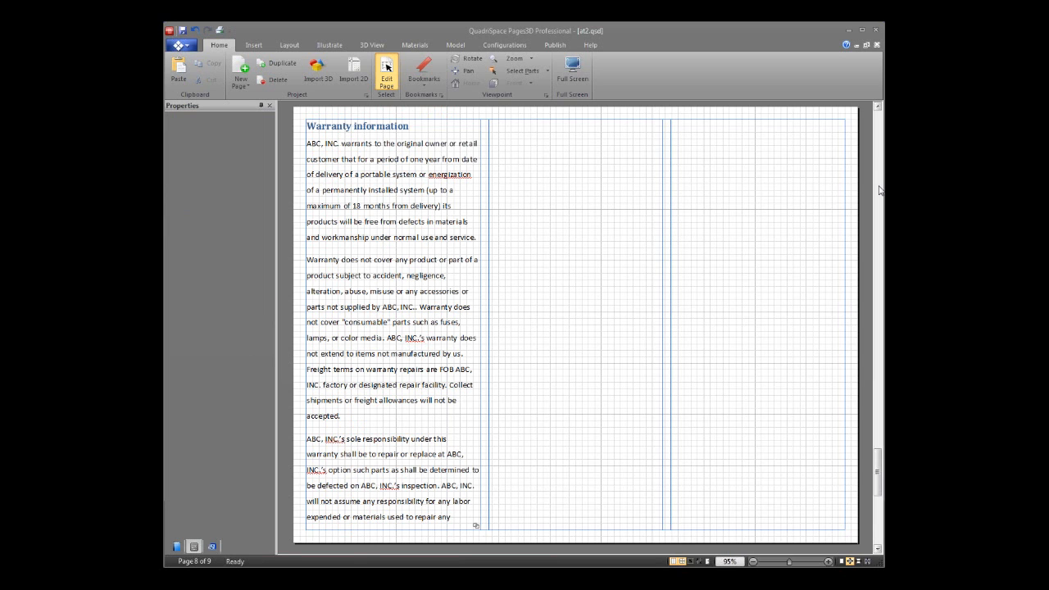
click(874, 523)
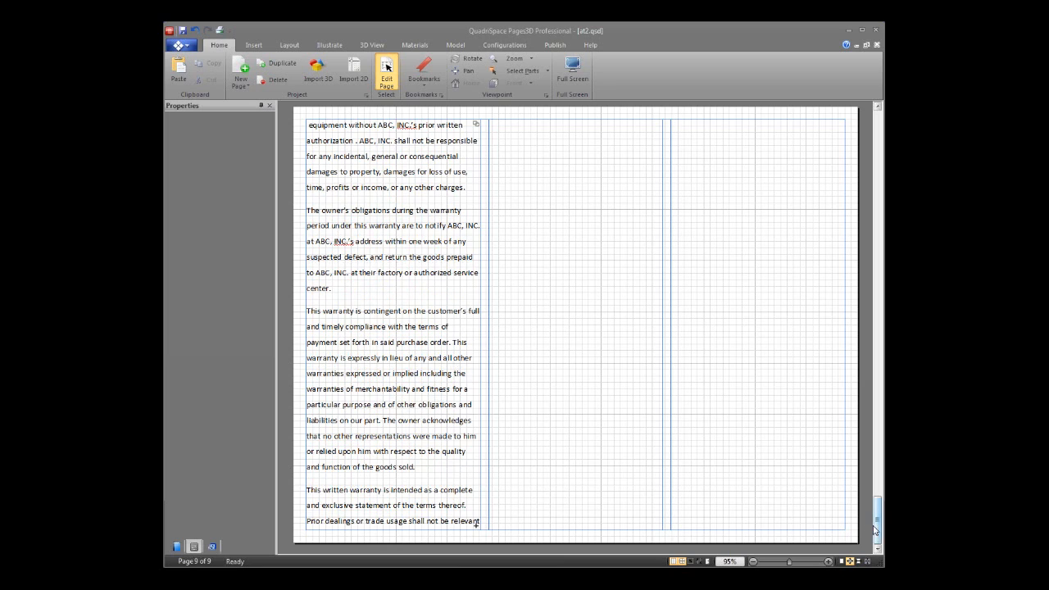
Link the page 9 warranty text onward to a new text box in the first column of a new page 10.
click(466, 437)
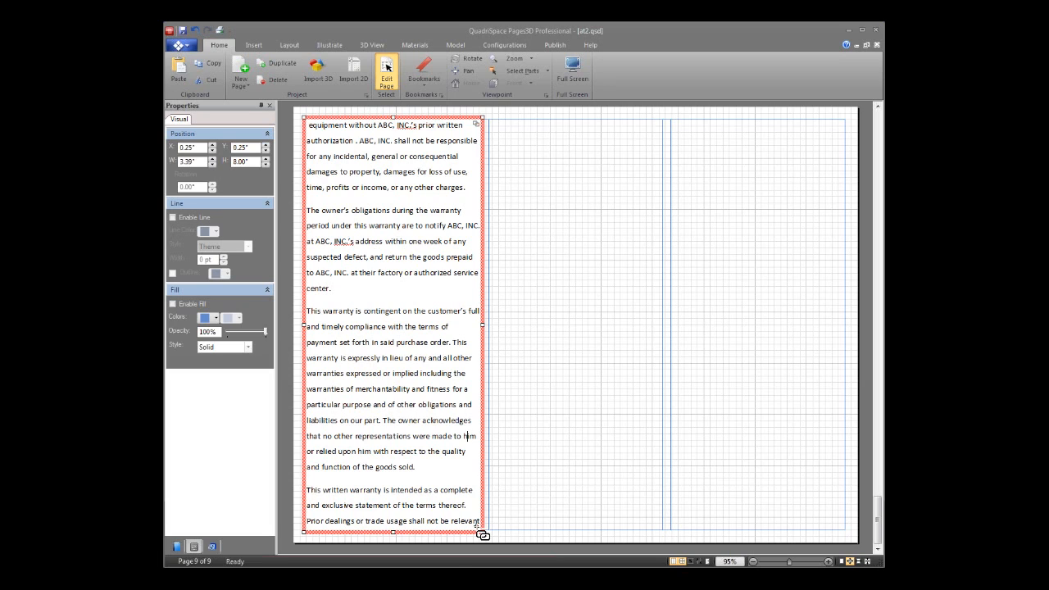
click(483, 535)
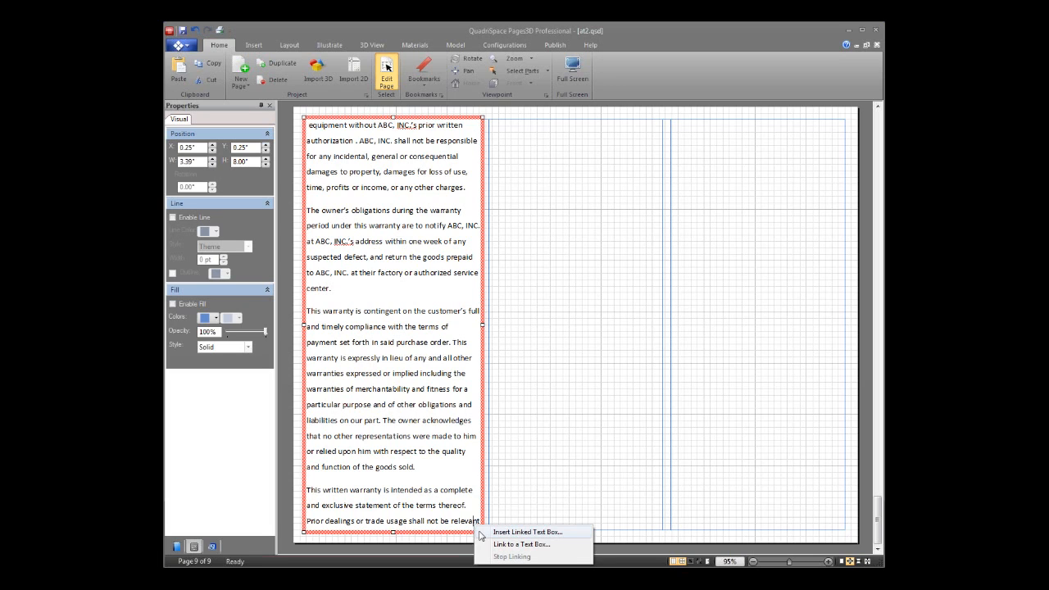
click(557, 532)
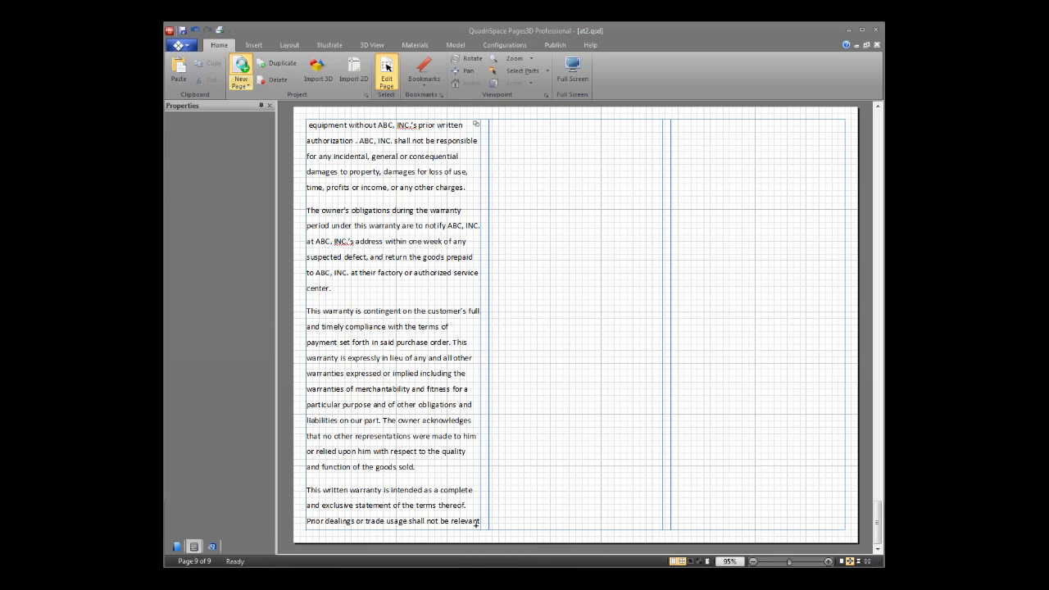
click(241, 69)
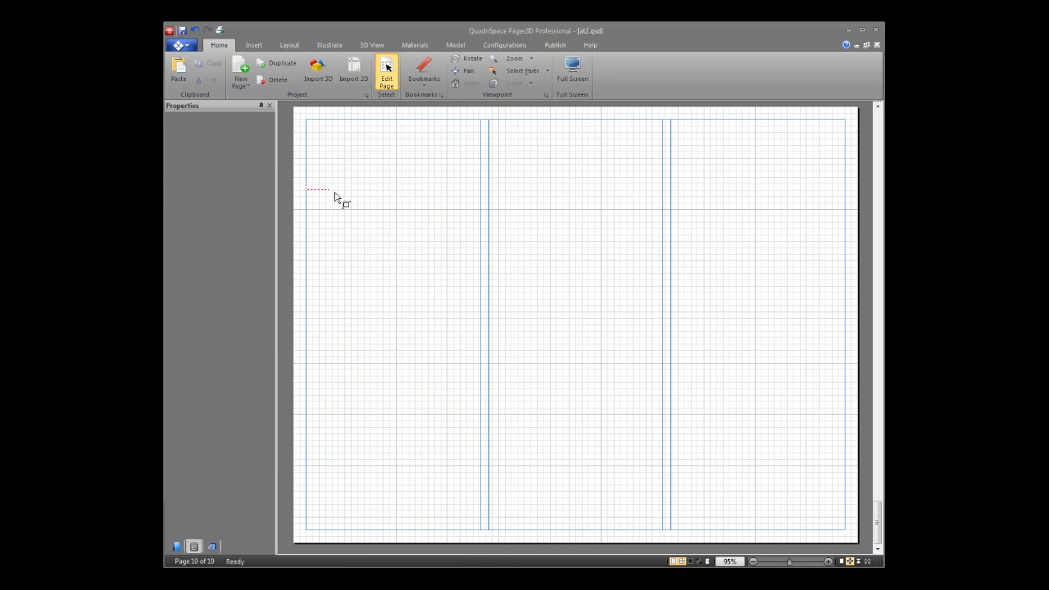
click(481, 514)
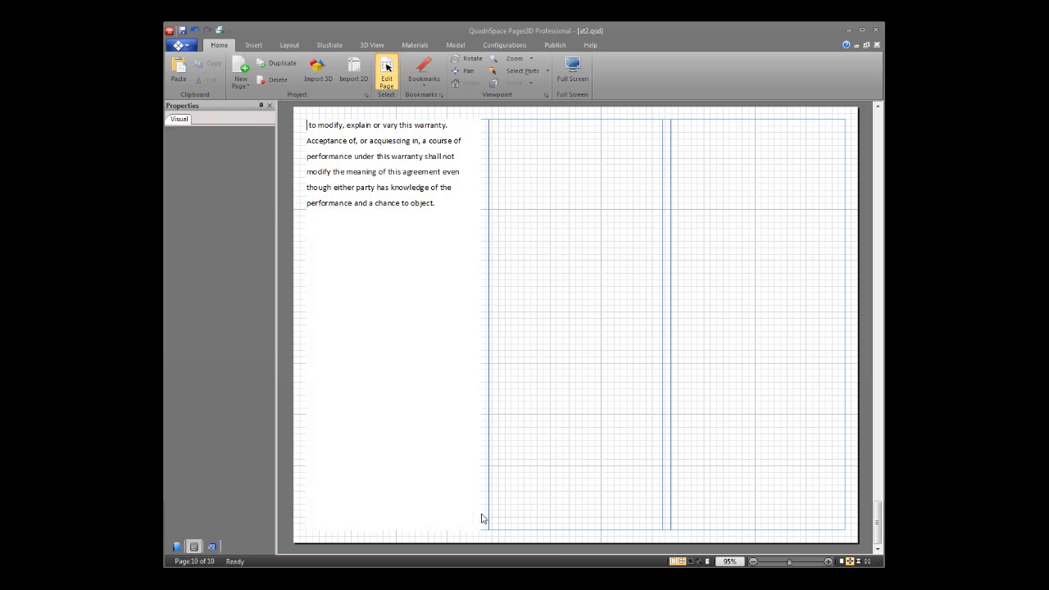
click(587, 337)
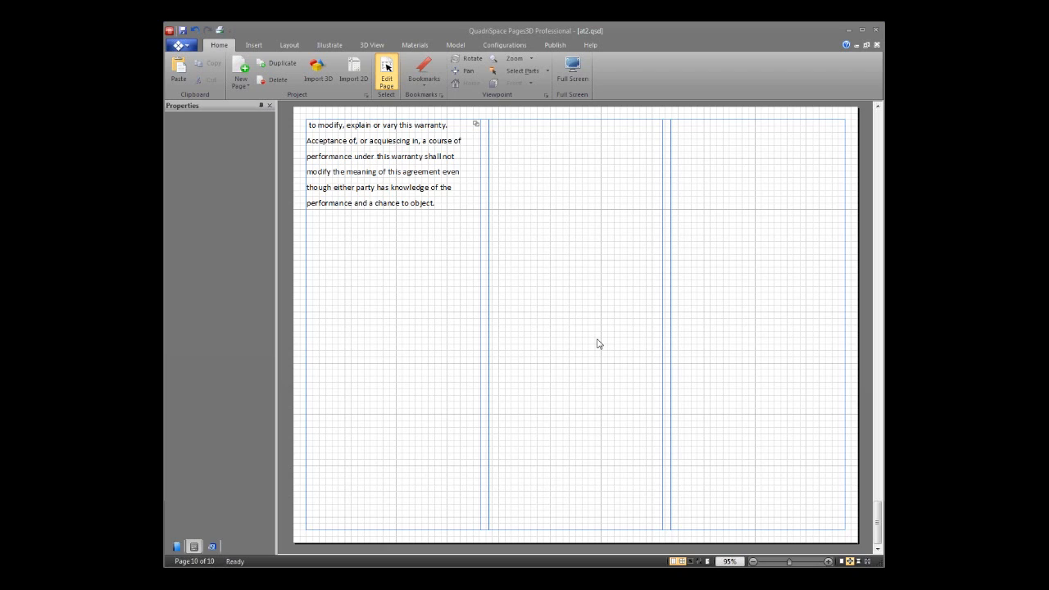
Insert a parts table about 3.39" by 2.63" in page 10's third column, using the power_supply_2011 model and Master Parts List.
click(250, 46)
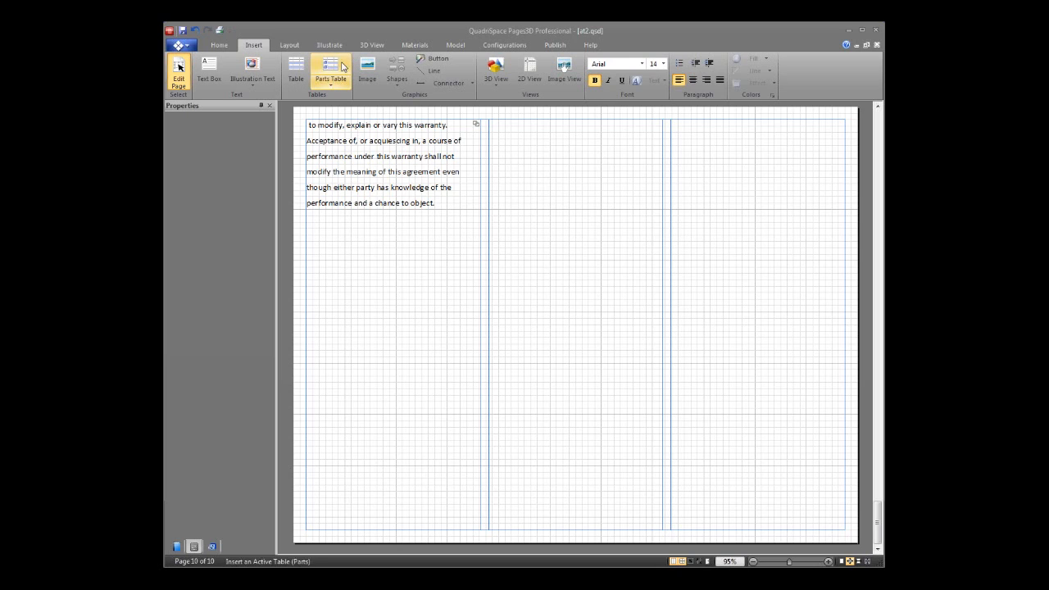
click(332, 69)
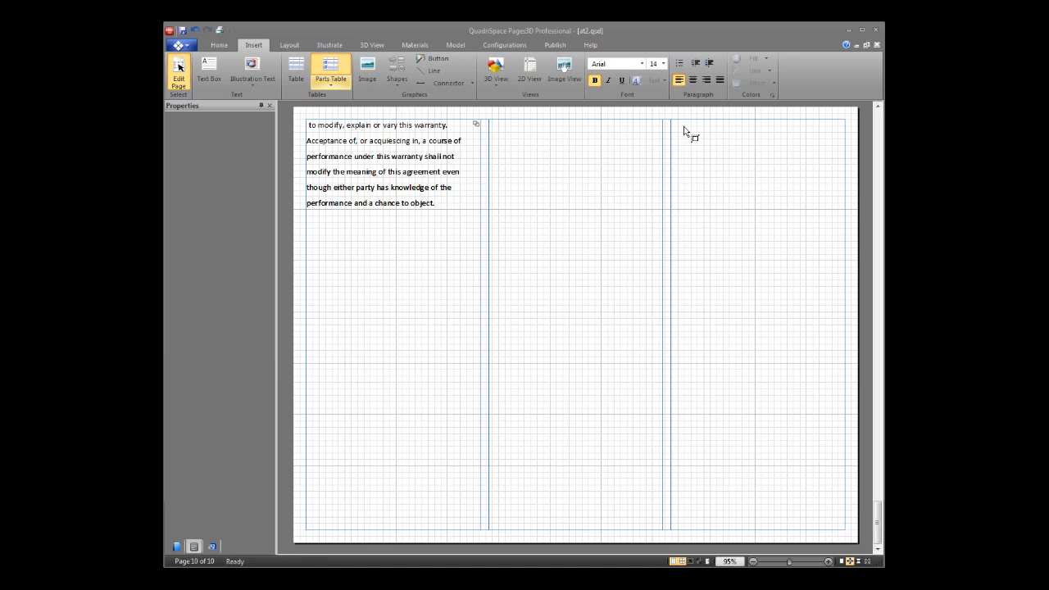
click(841, 270)
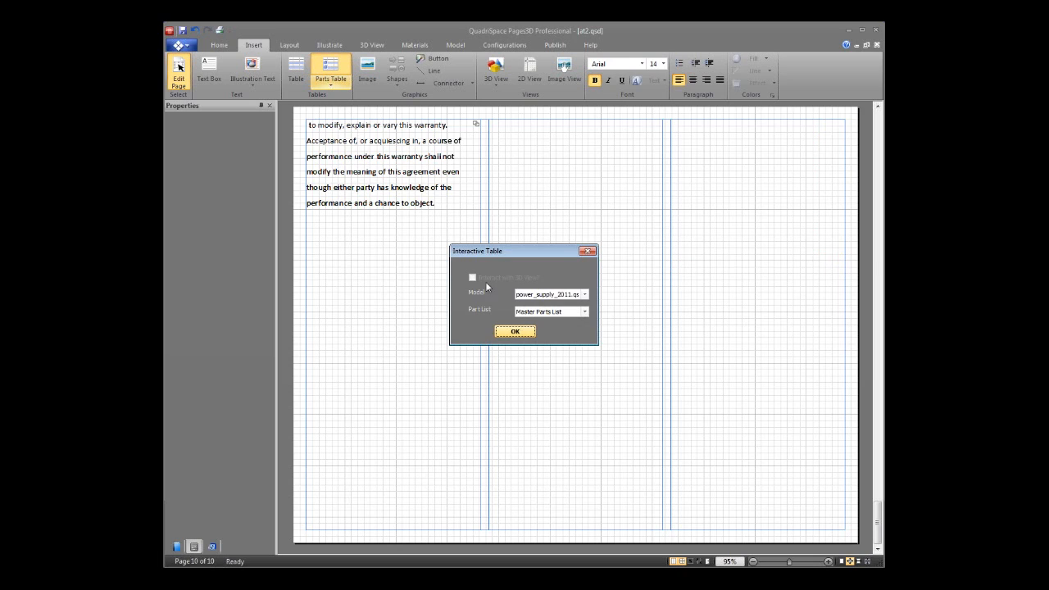
click(529, 336)
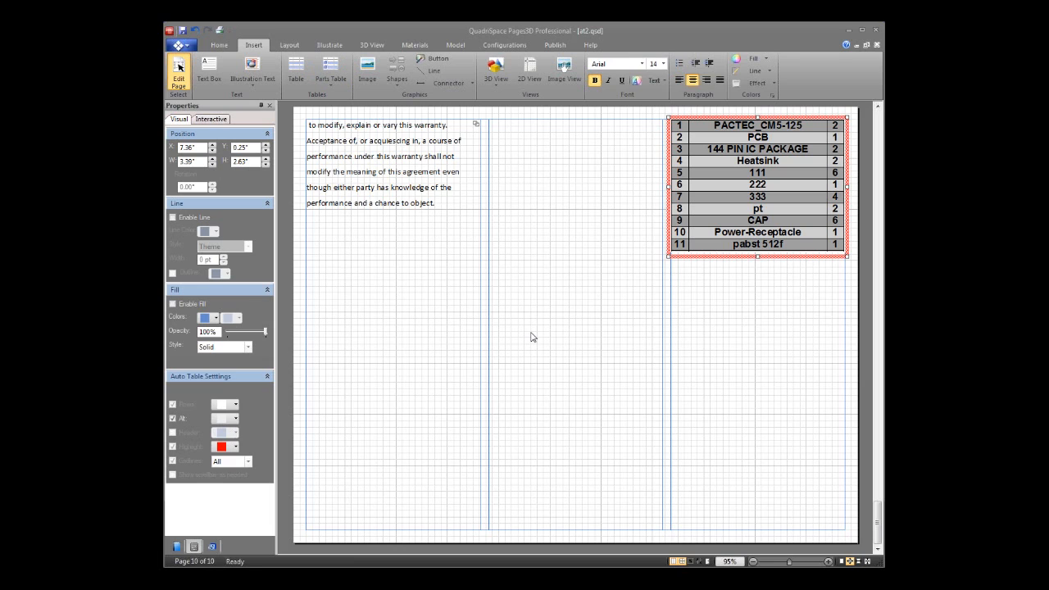
Left-align the parts table's text and lengthen the table to about 4.88" high.
click(748, 267)
click(724, 248)
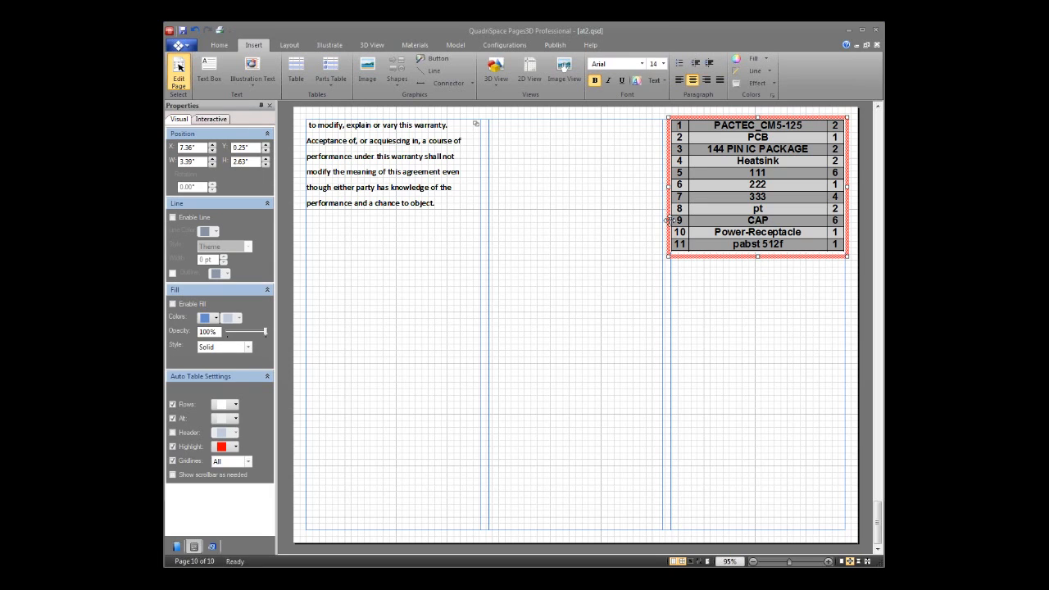
click(678, 79)
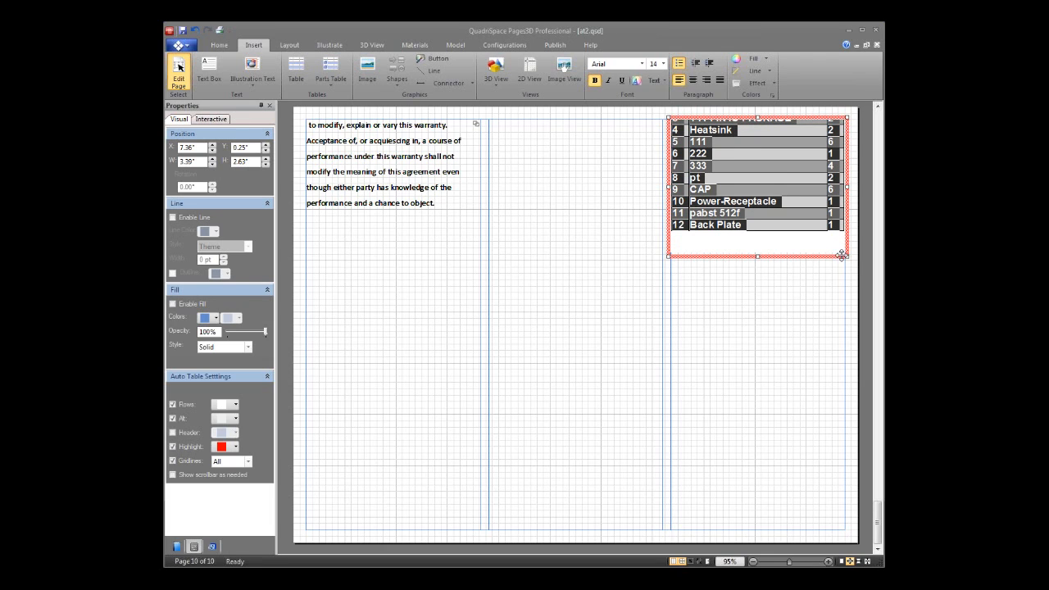
drag(756, 255, 762, 359)
click(809, 385)
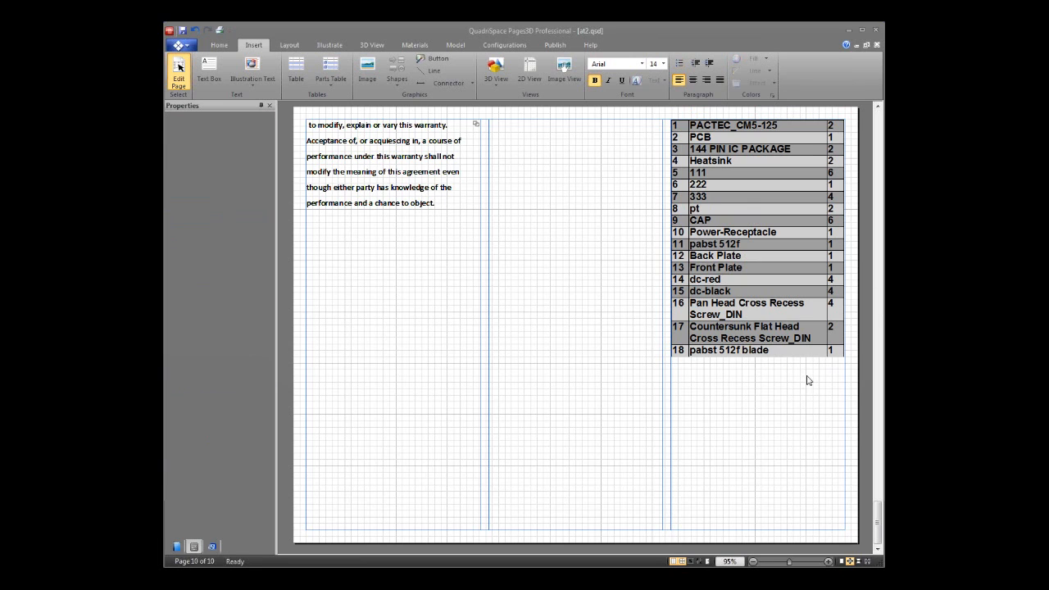
click(787, 327)
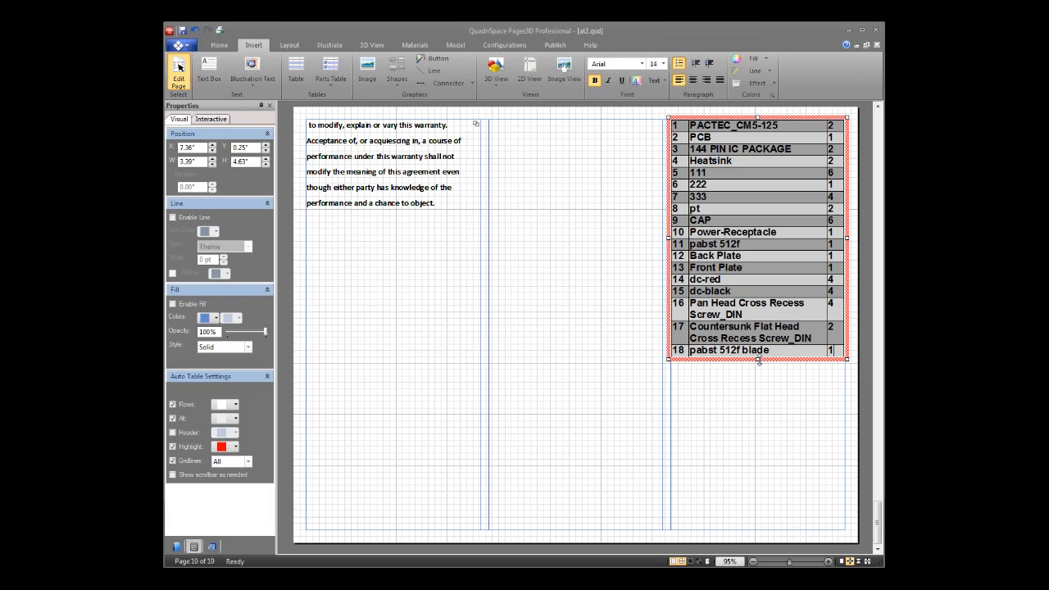
drag(758, 359, 759, 373)
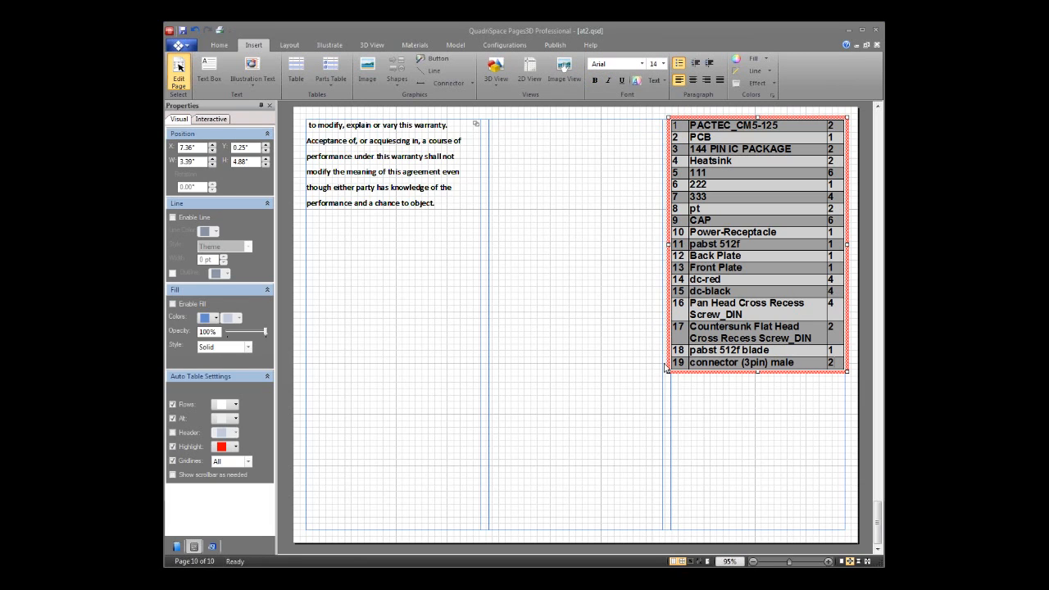
click(779, 408)
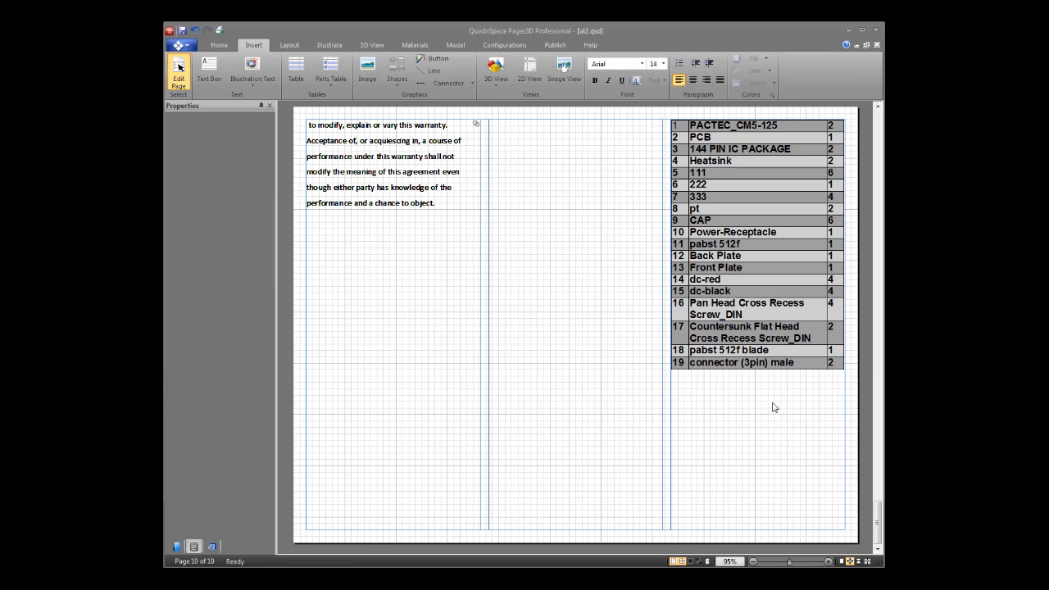
Remove the bold formatting from the parts table's text and extend the table to the full column height of 8.00".
click(748, 316)
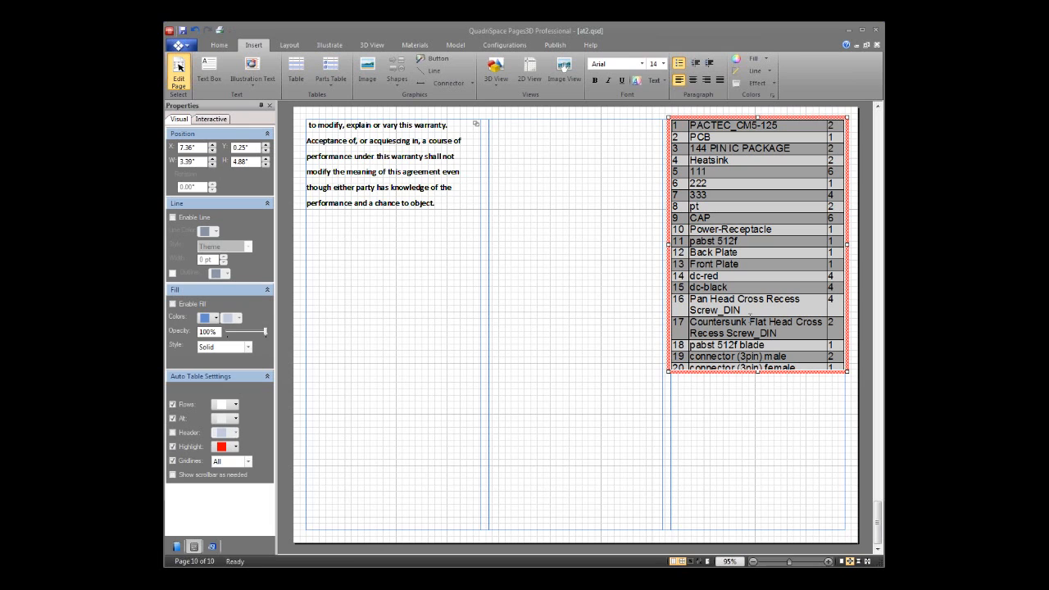
click(840, 367)
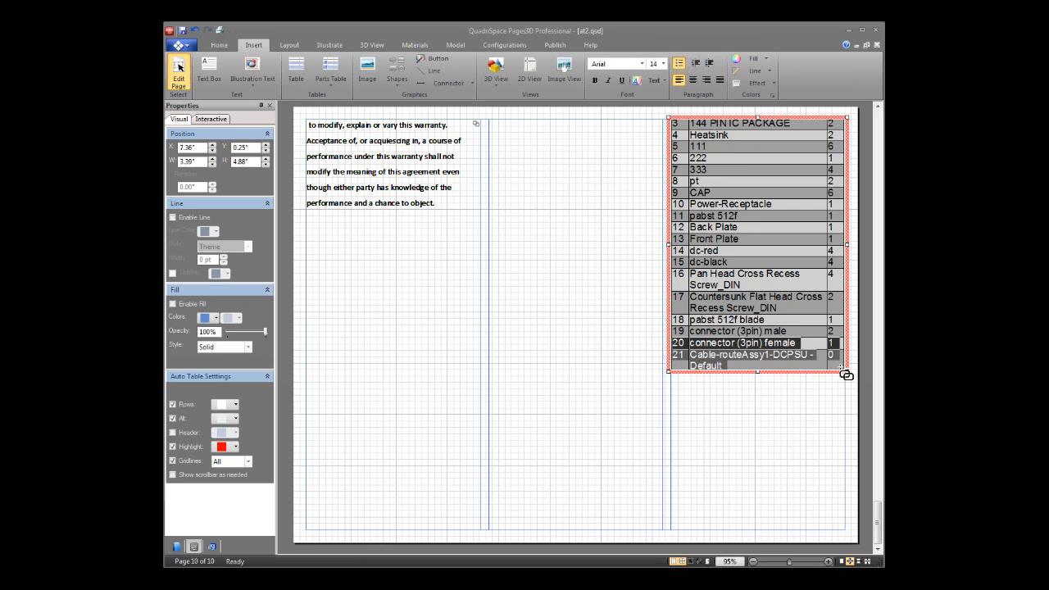
click(768, 398)
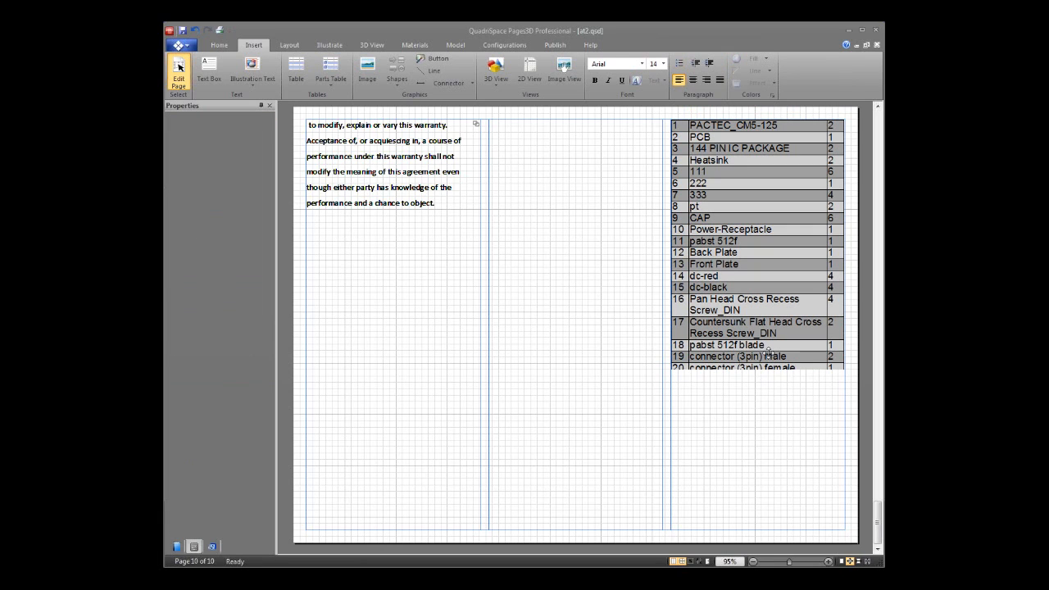
click(769, 354)
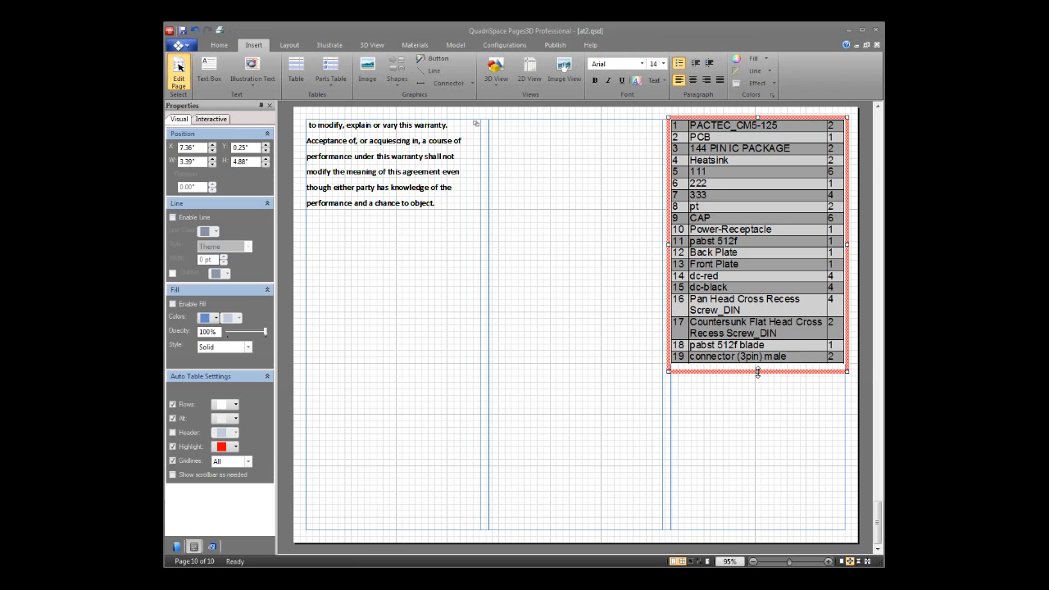
drag(757, 370, 756, 528)
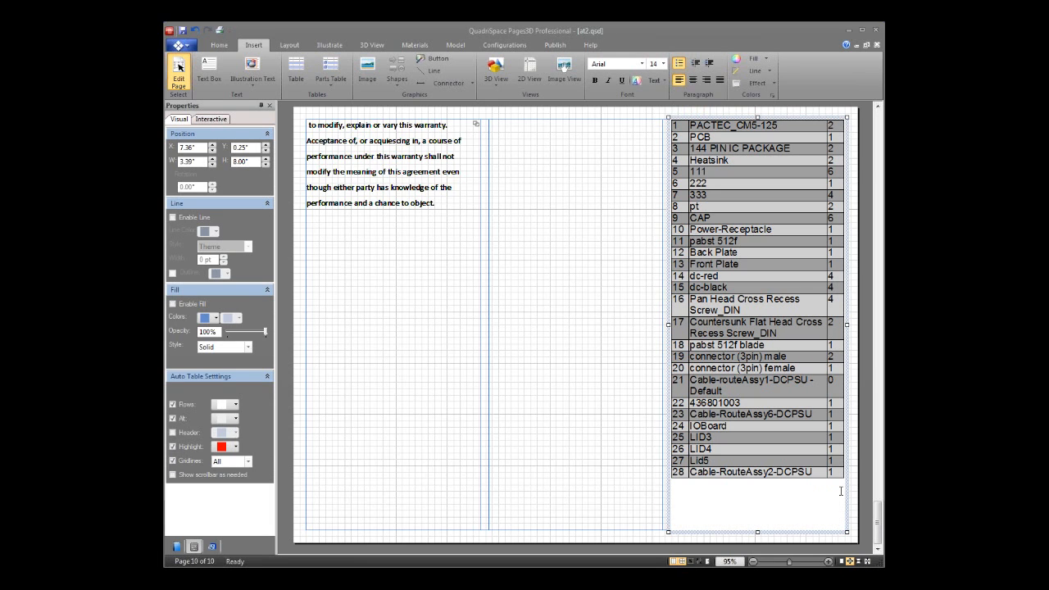
click(550, 413)
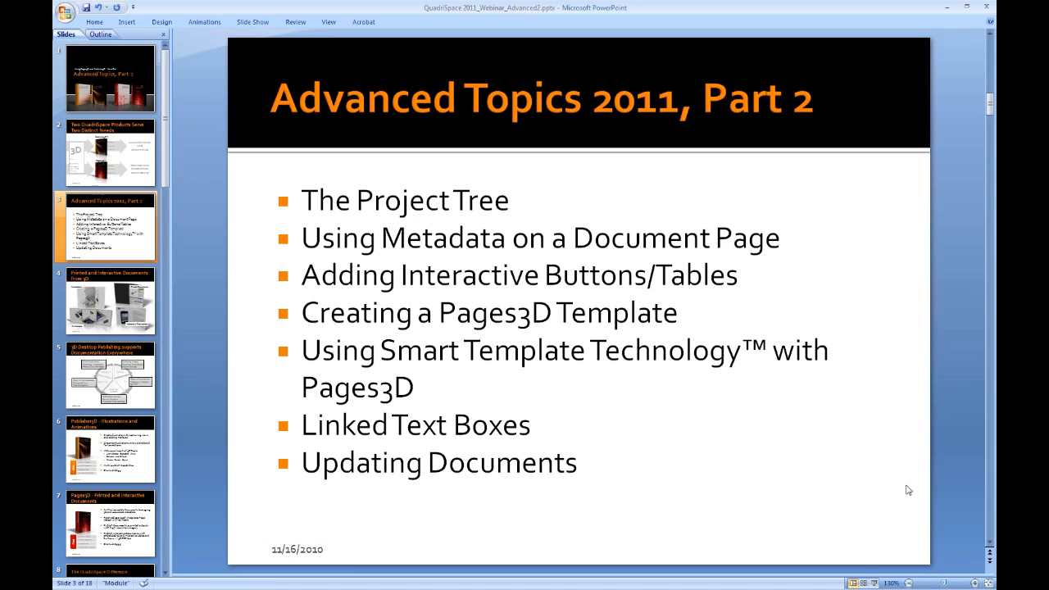
scroll(908, 490, down, 1)
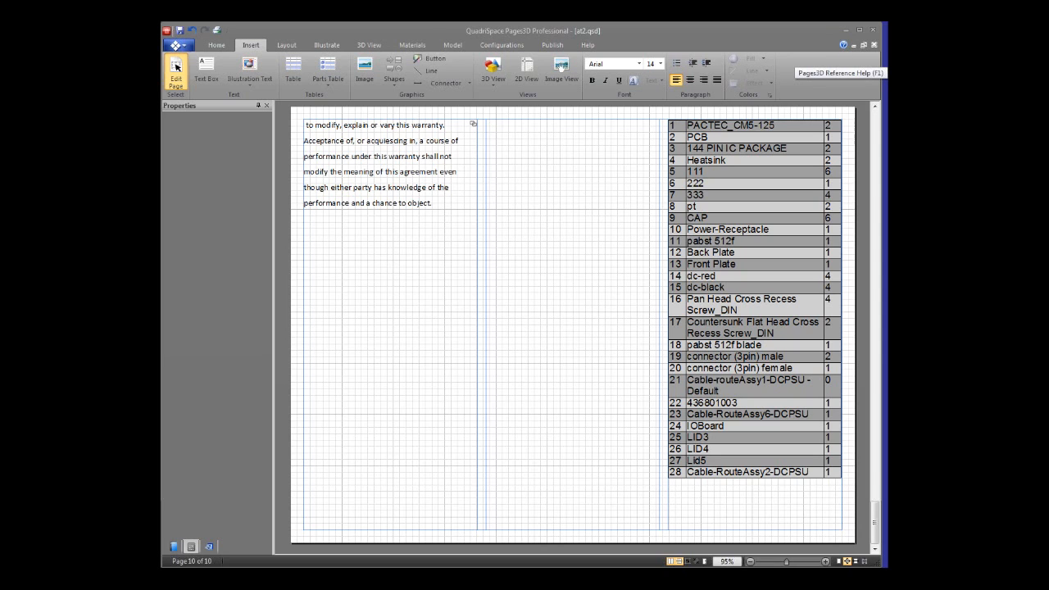
Show the storyboard for the Interactive Assembly Instructions on page 1 and select its Front Plate view.
click(326, 45)
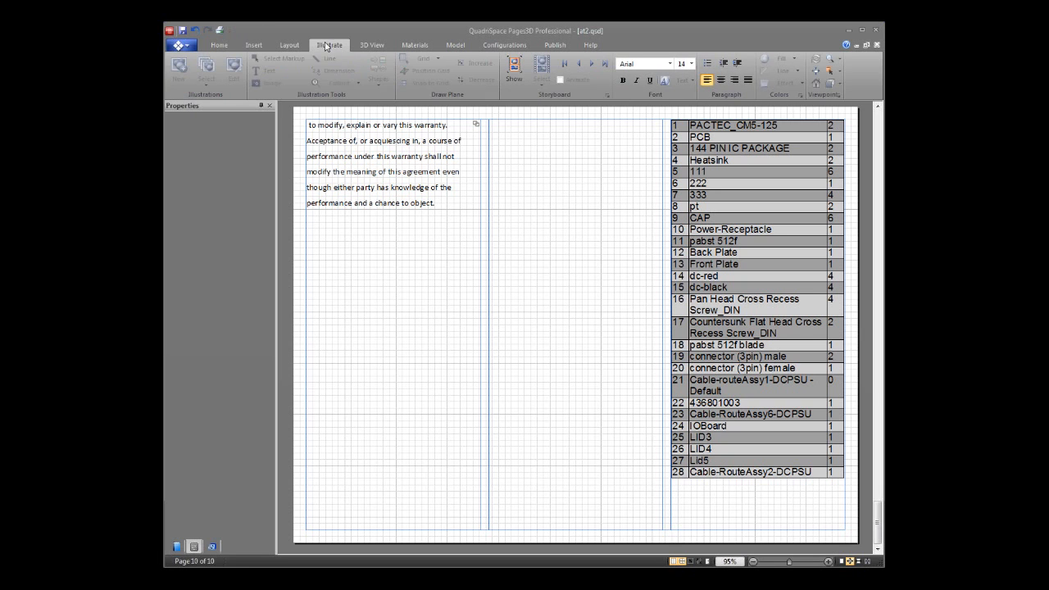
click(878, 149)
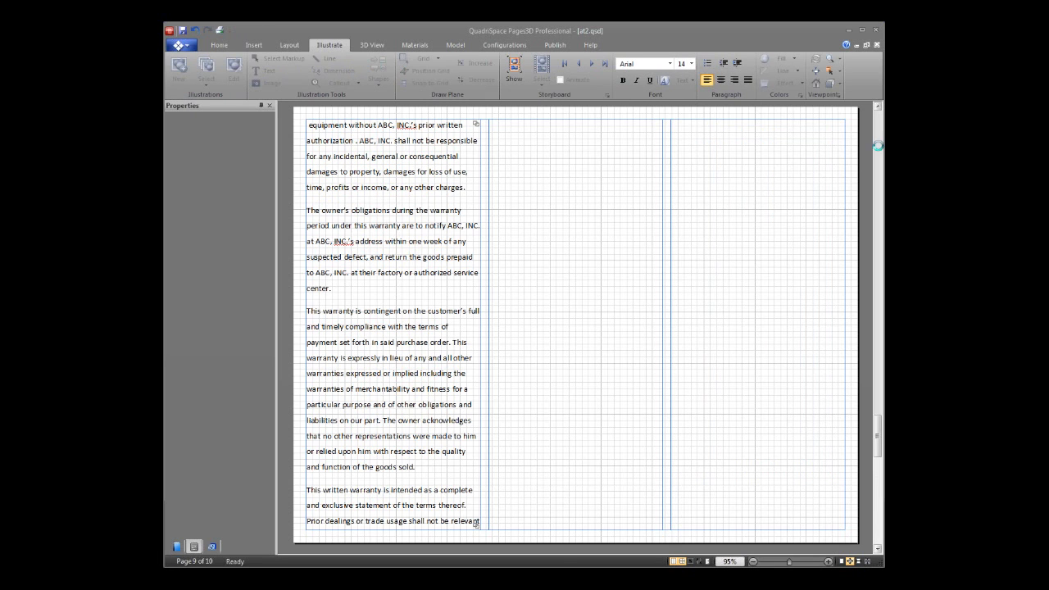
click(877, 448)
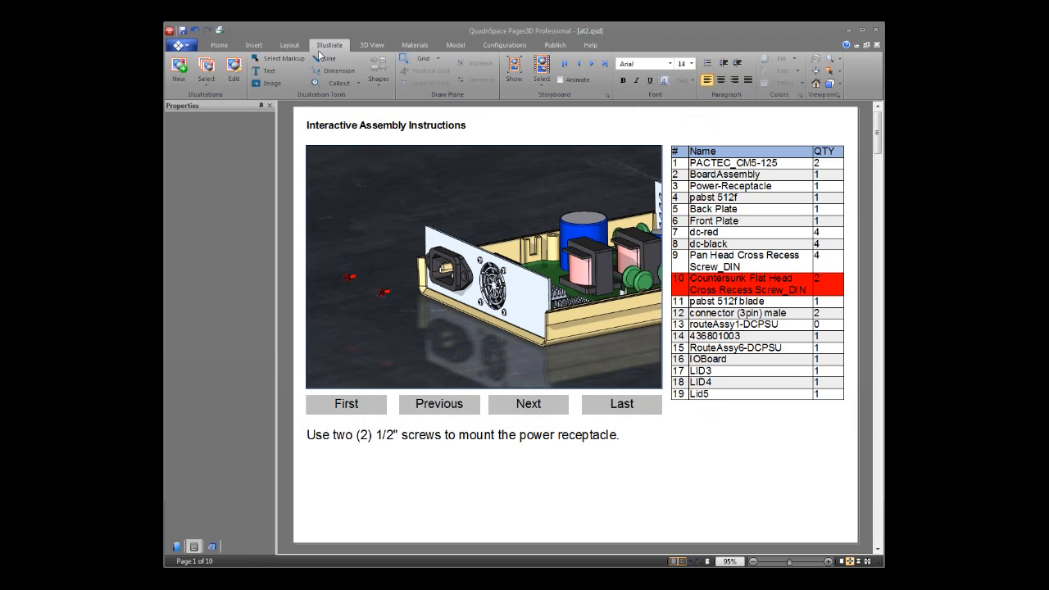
click(515, 75)
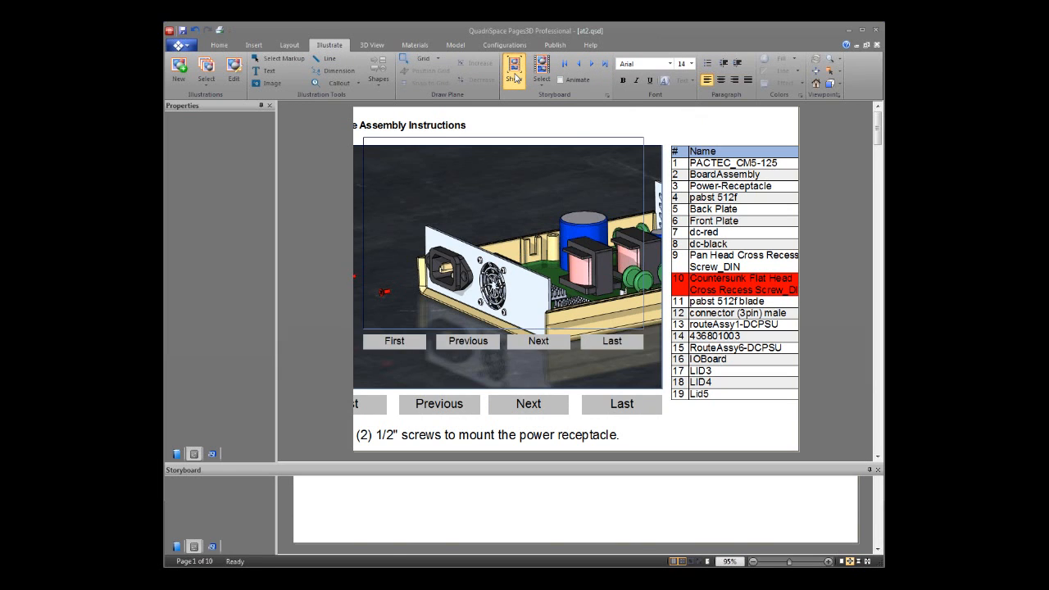
click(215, 522)
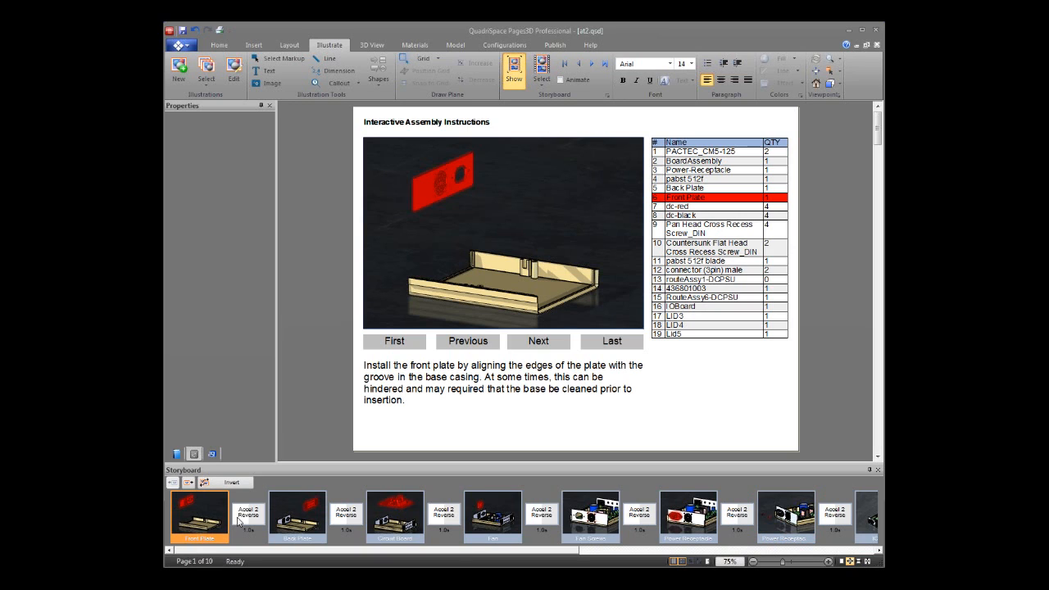
Set the storyboard transition between the Front Plate and Back Plate views to Fade and preview it.
right_click(244, 519)
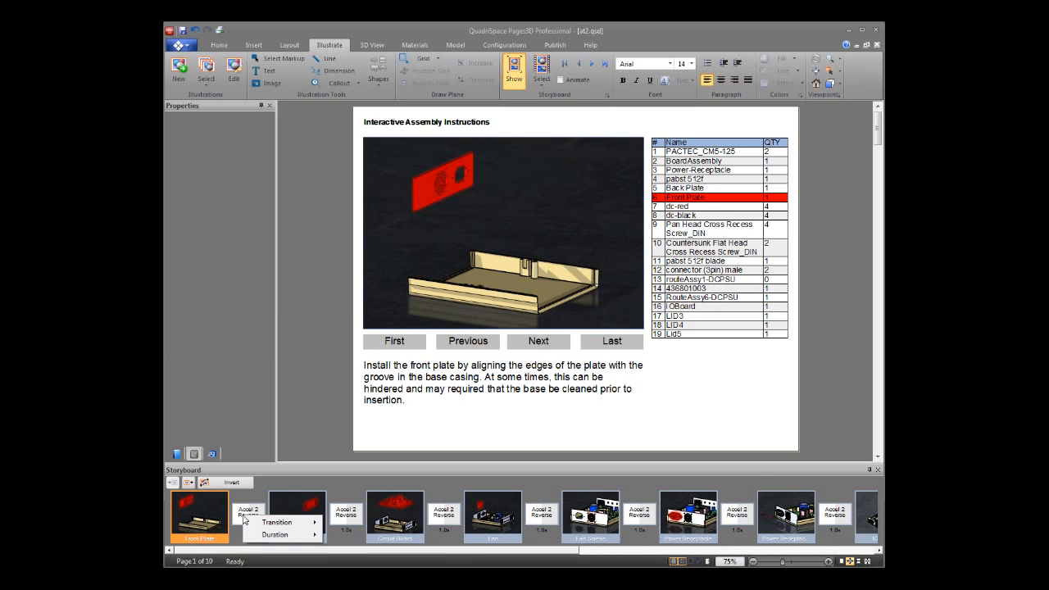
mouse_move(286, 523)
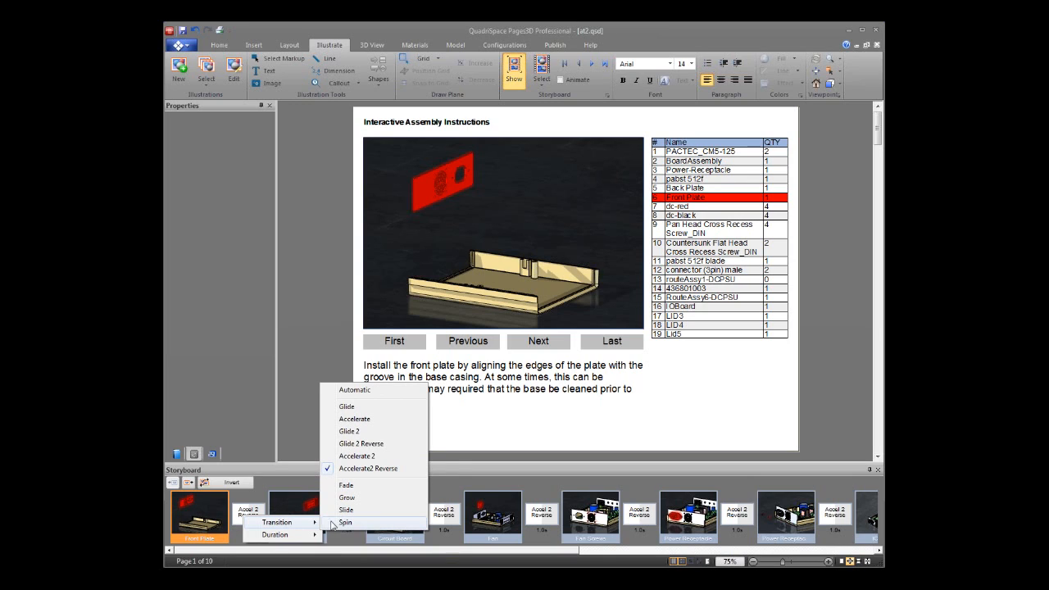
click(351, 486)
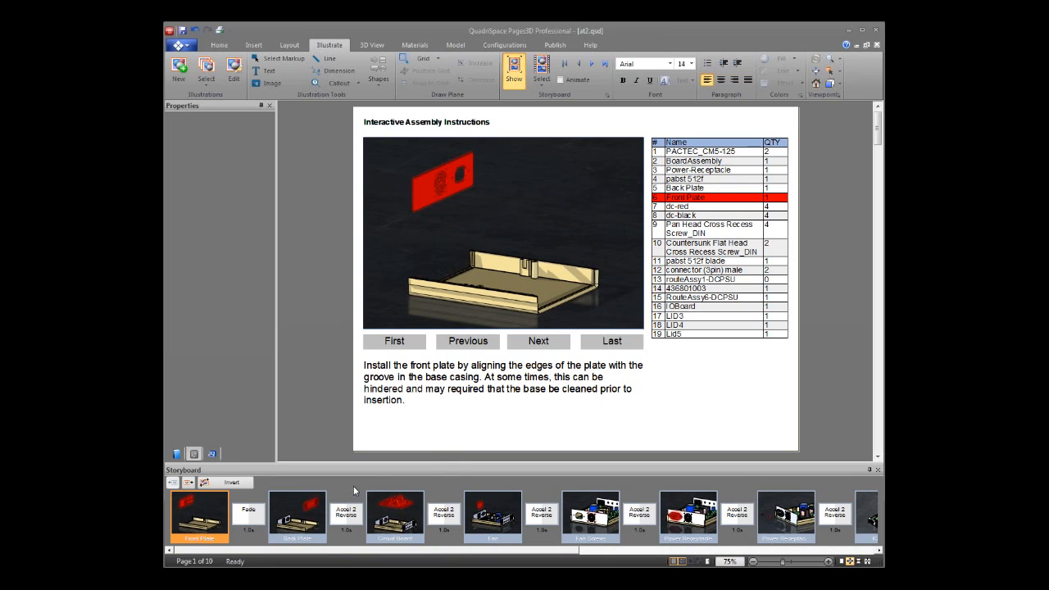
click(249, 518)
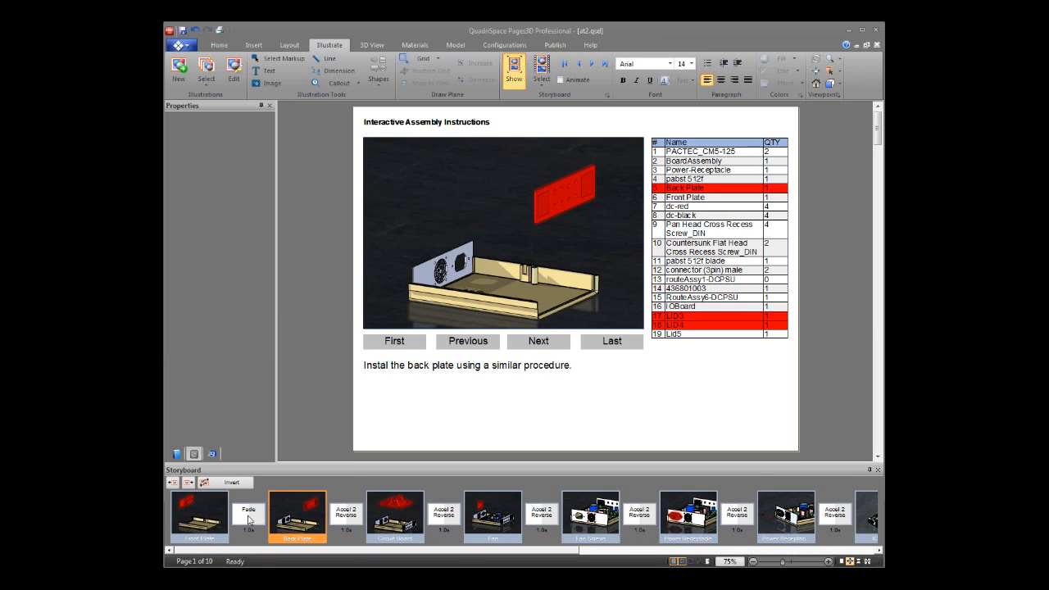
Set the duration of the Fade transition between Front Plate and Back Plate to 5.0s and play it.
right_click(250, 519)
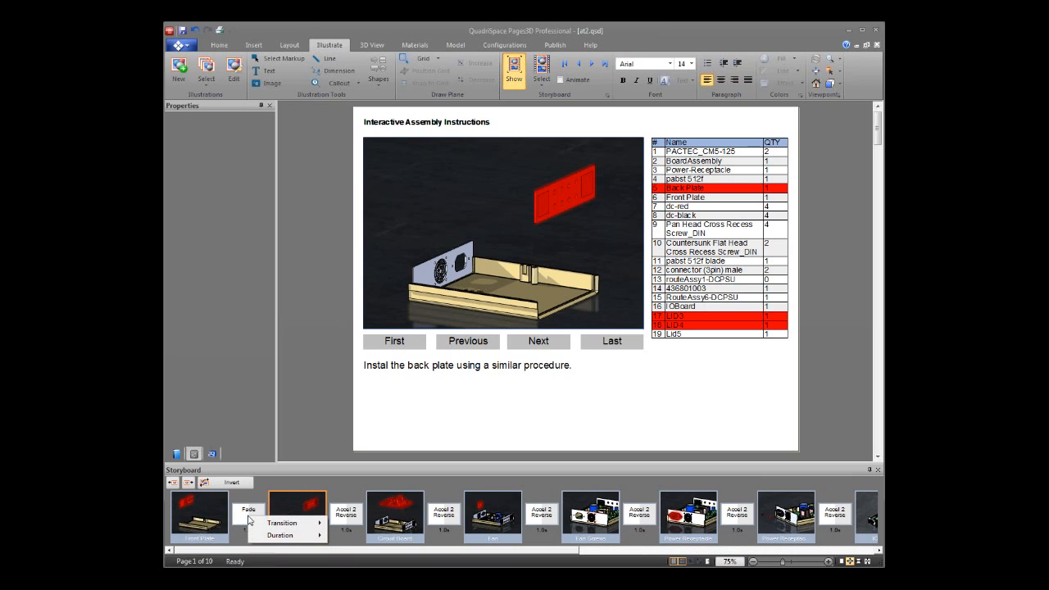
mouse_move(279, 537)
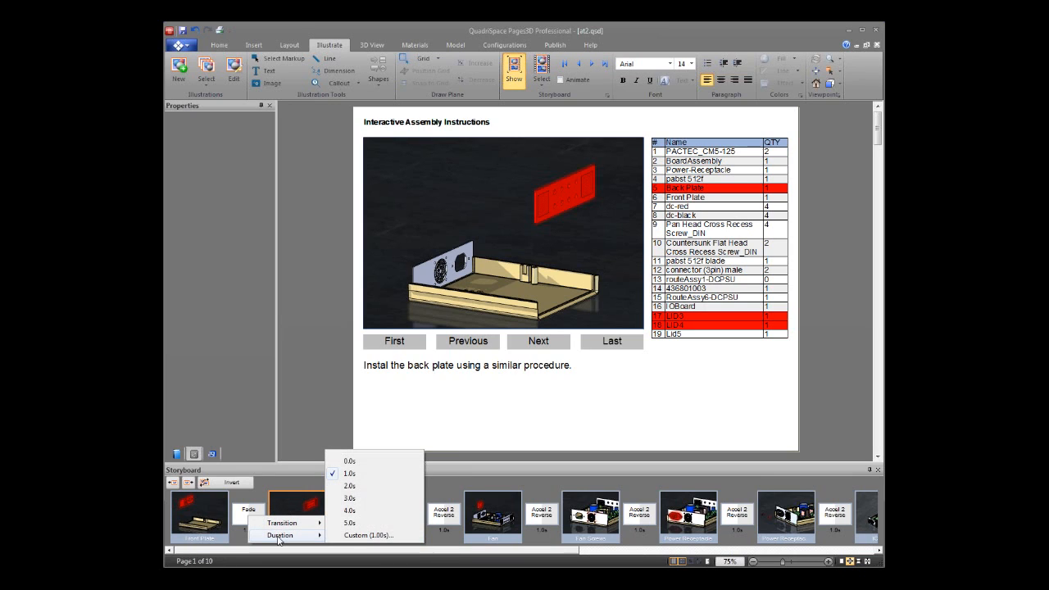
click(361, 526)
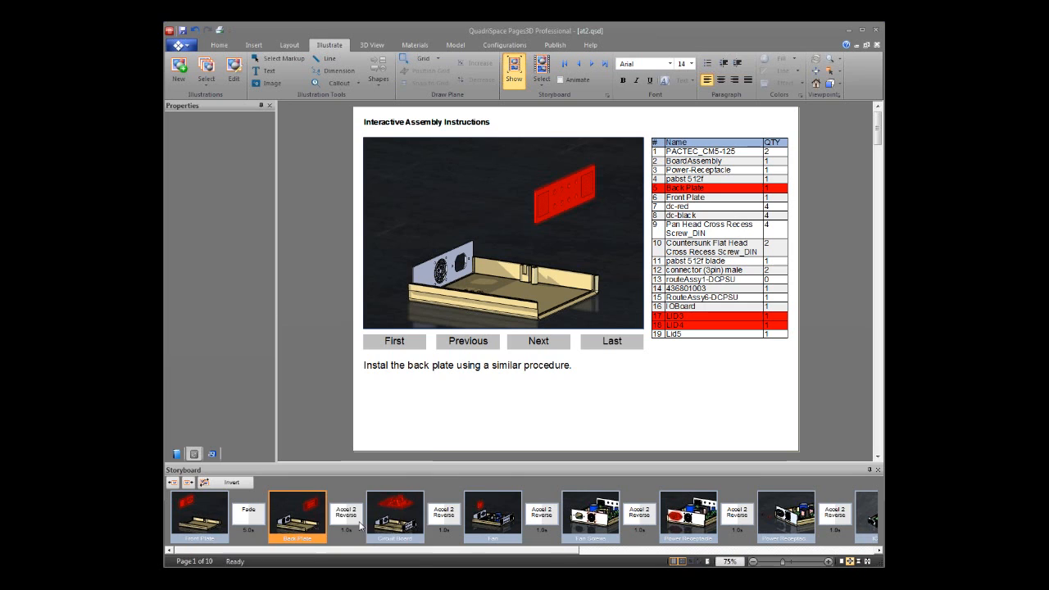
click(252, 519)
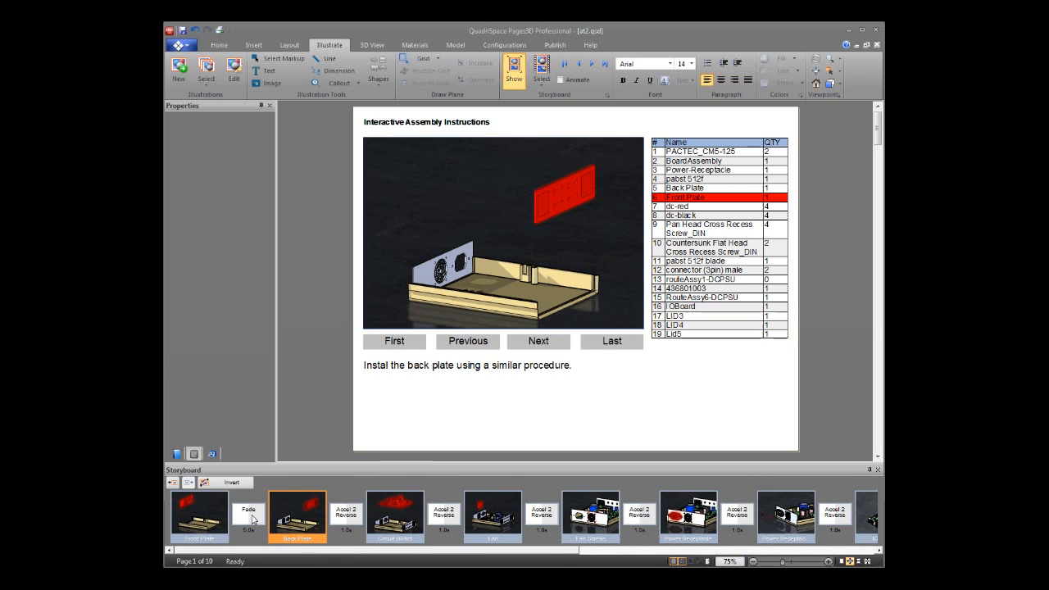